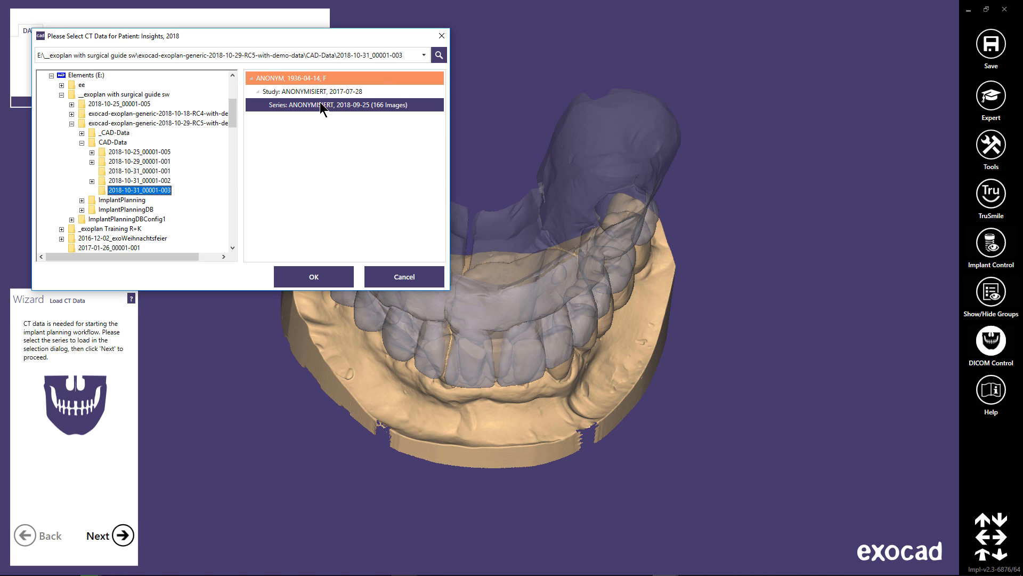
Load the selected 166-image CT series from folder 2018-10-31_00001-003 and set its surface threshold to 499.
{"action": "left_click", "coordinate": [337, 277]}
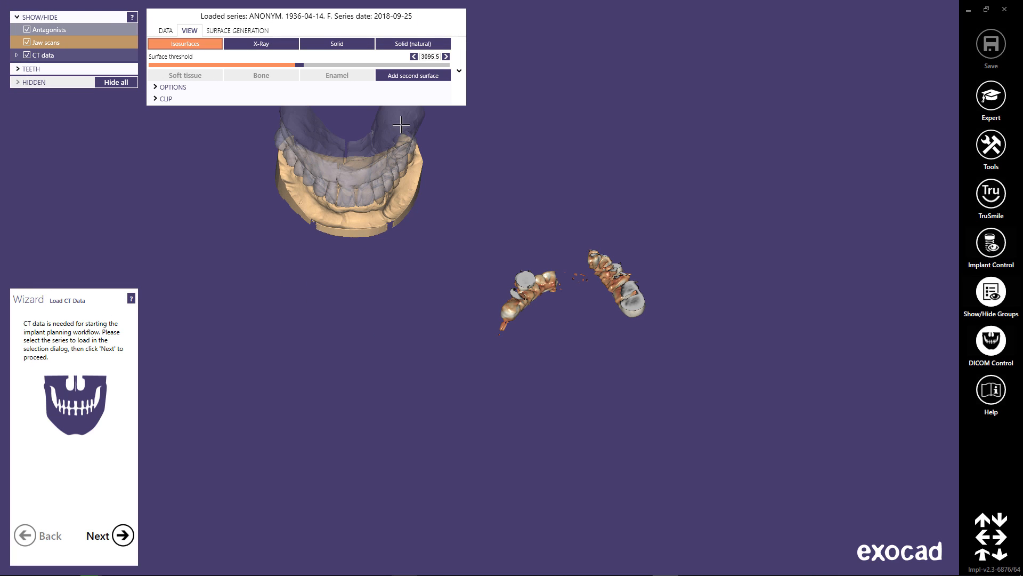
{"action": "left_click_drag", "start_coordinate": [300, 67], "coordinate": [200, 70]}
{"action": "right_click_drag", "start_coordinate": [528, 462], "coordinate": [505, 320]}
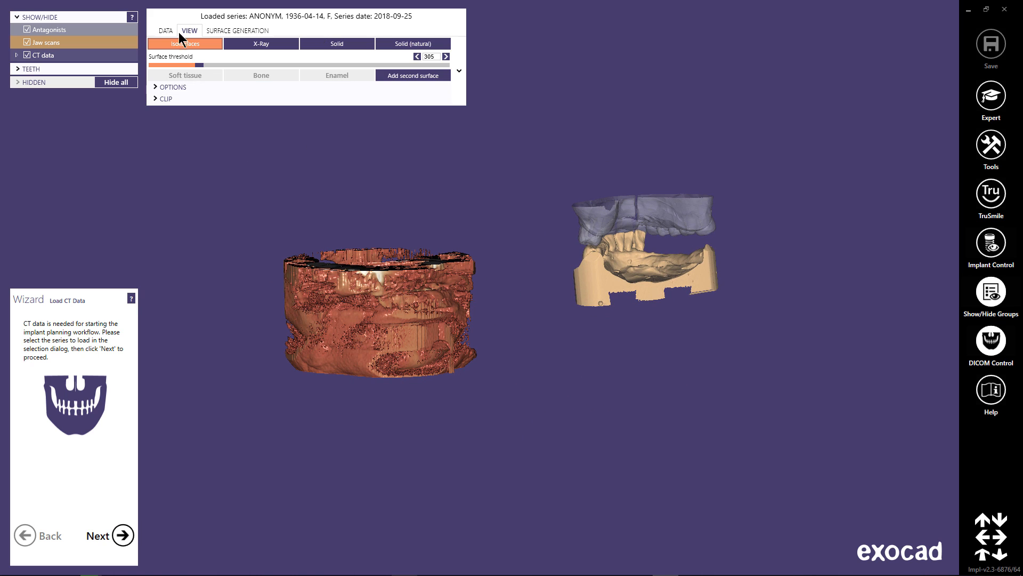
{"action": "left_click_drag", "start_coordinate": [201, 64], "coordinate": [208, 64]}
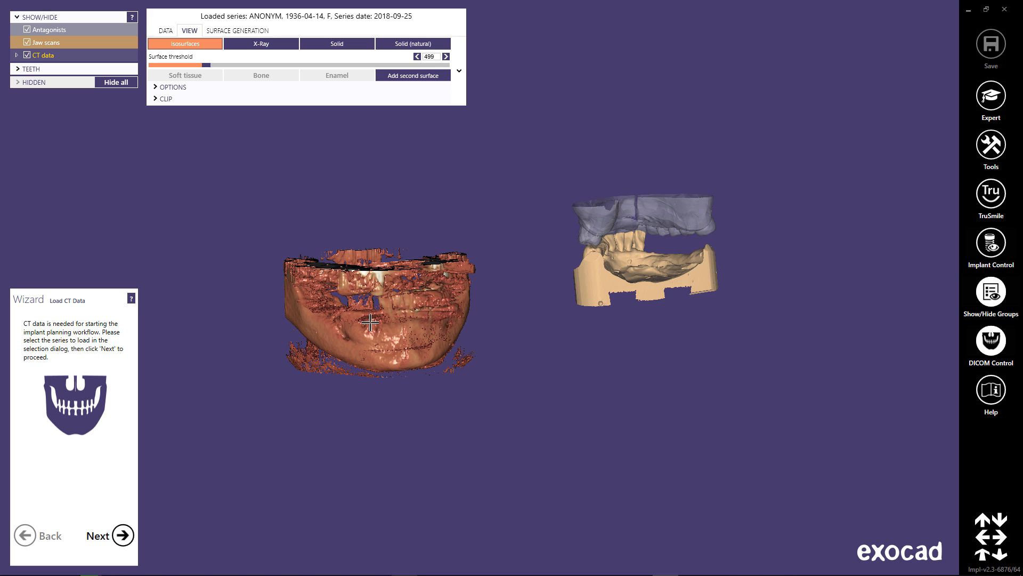
{"action": "right_click_drag", "start_coordinate": [370, 321], "coordinate": [383, 325]}
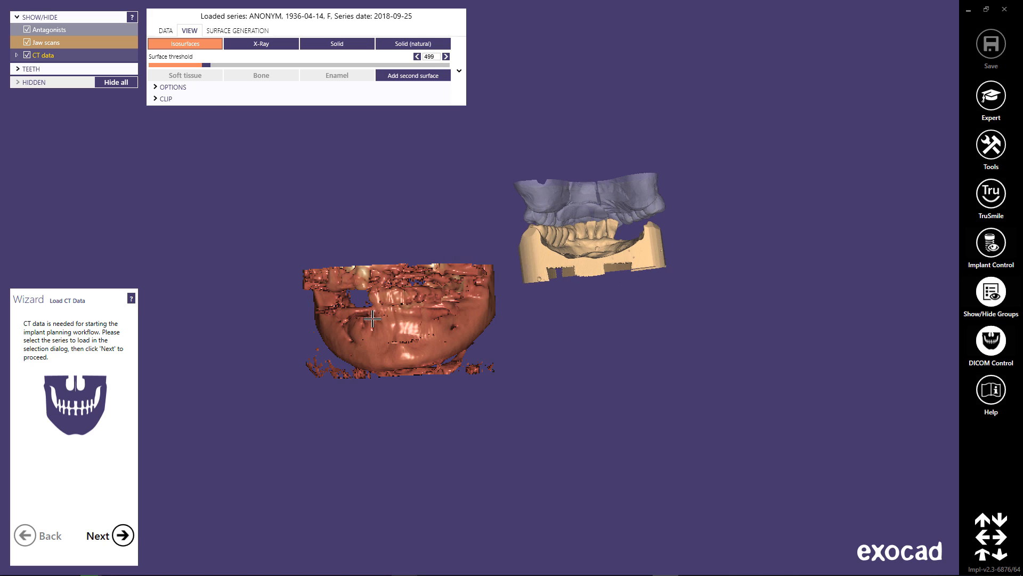
Save the density references with soft tissue at -483, bone at 682 and enamel at 2041.
{"action": "left_click", "coordinate": [126, 537]}
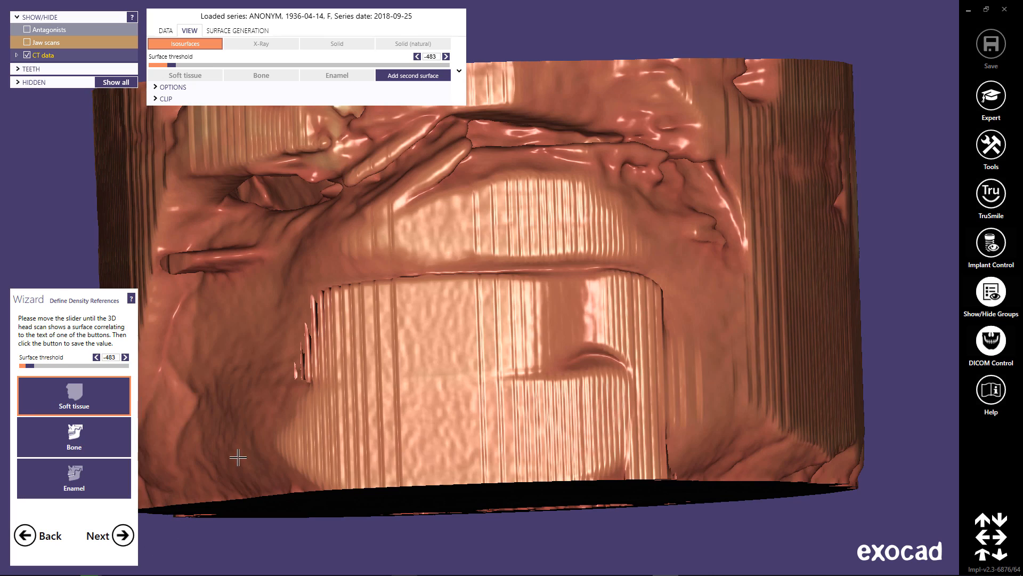
{"action": "right_click_drag", "start_coordinate": [476, 357], "coordinate": [619, 281]}
{"action": "middle_click", "coordinate": [632, 280]}
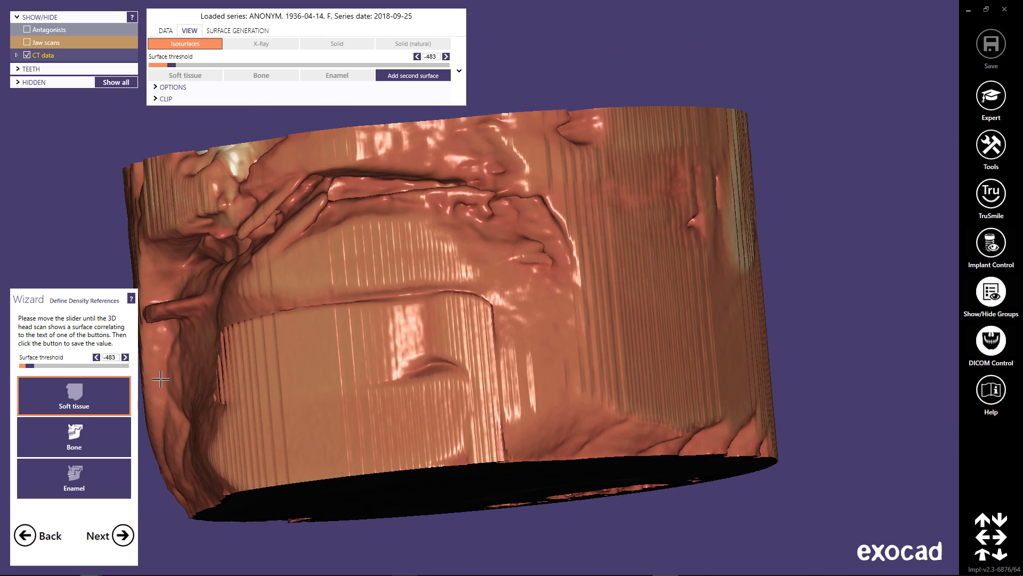
{"action": "left_click", "coordinate": [101, 400]}
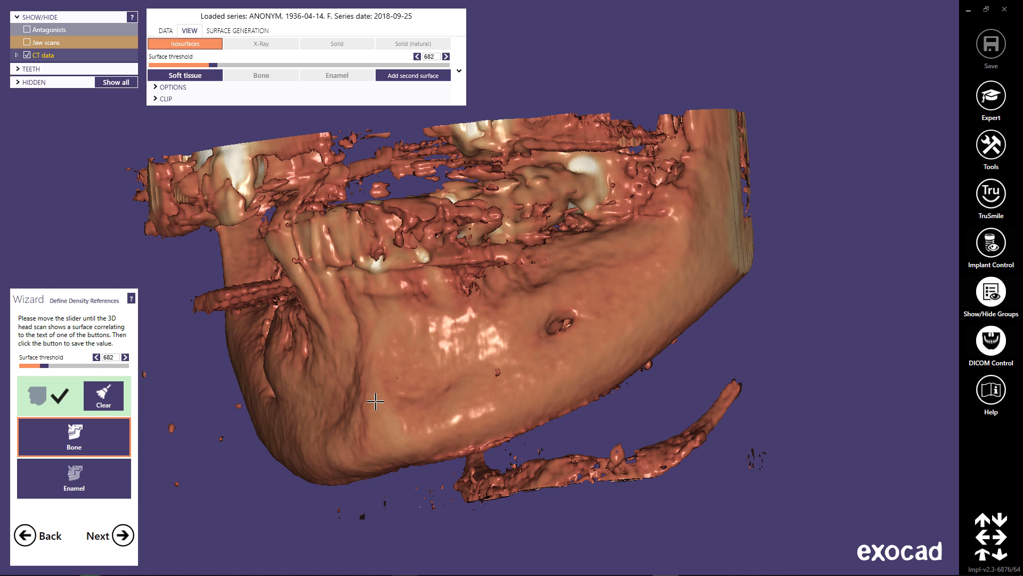
{"action": "right_click_drag", "start_coordinate": [375, 401], "coordinate": [370, 398]}
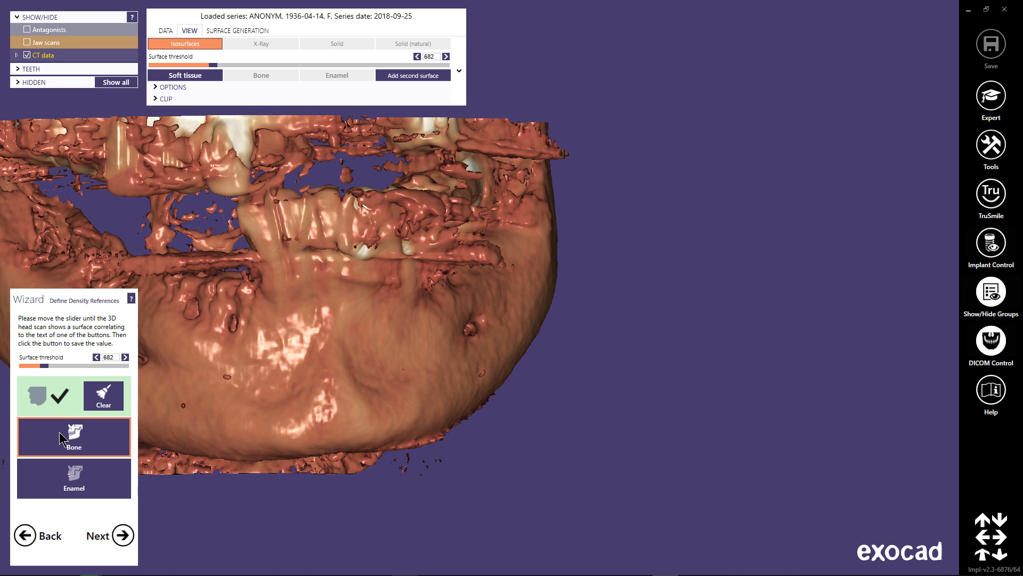
{"action": "left_click", "coordinate": [99, 442]}
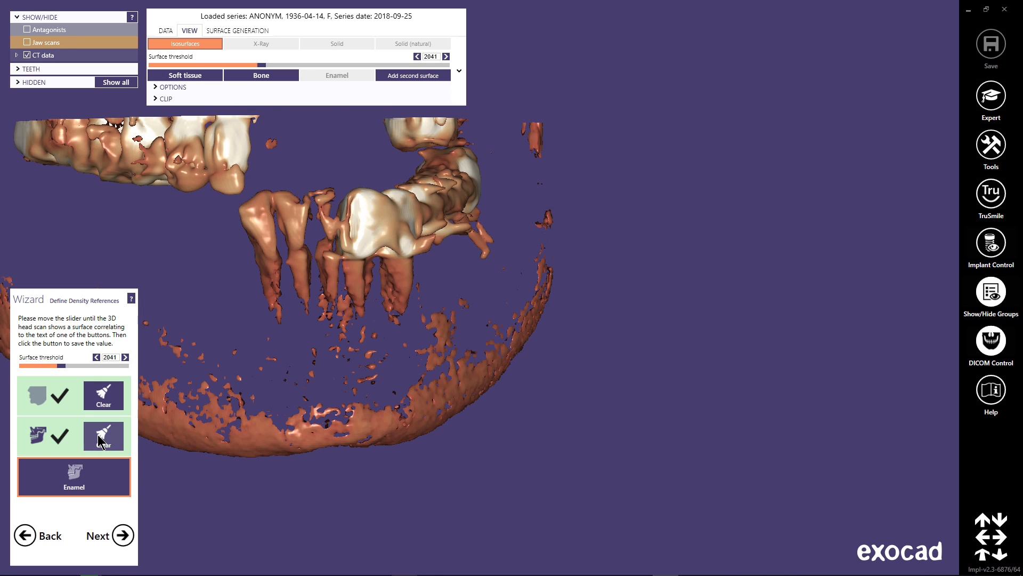
{"action": "left_click", "coordinate": [115, 476]}
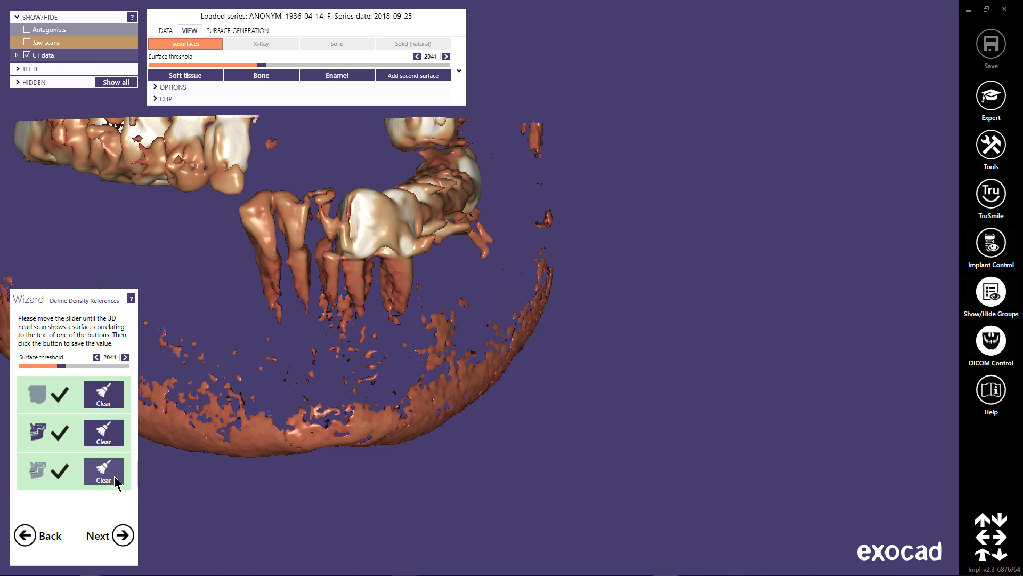
{"action": "left_click", "coordinate": [124, 536]}
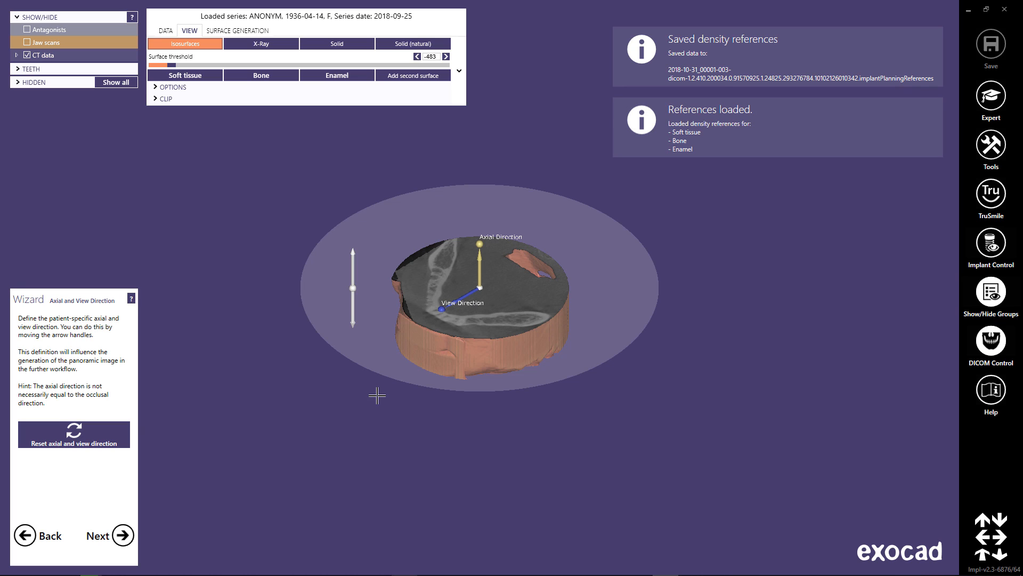
{"action": "mouse_move", "coordinate": [480, 243]}
{"action": "left_mouse_down"}
{"action": "mouse_move", "coordinate": [499, 250]}
{"action": "mouse_move", "coordinate": [487, 243]}
{"action": "left_mouse_up"}
{"action": "left_click_drag", "start_coordinate": [445, 304], "coordinate": [439, 305]}
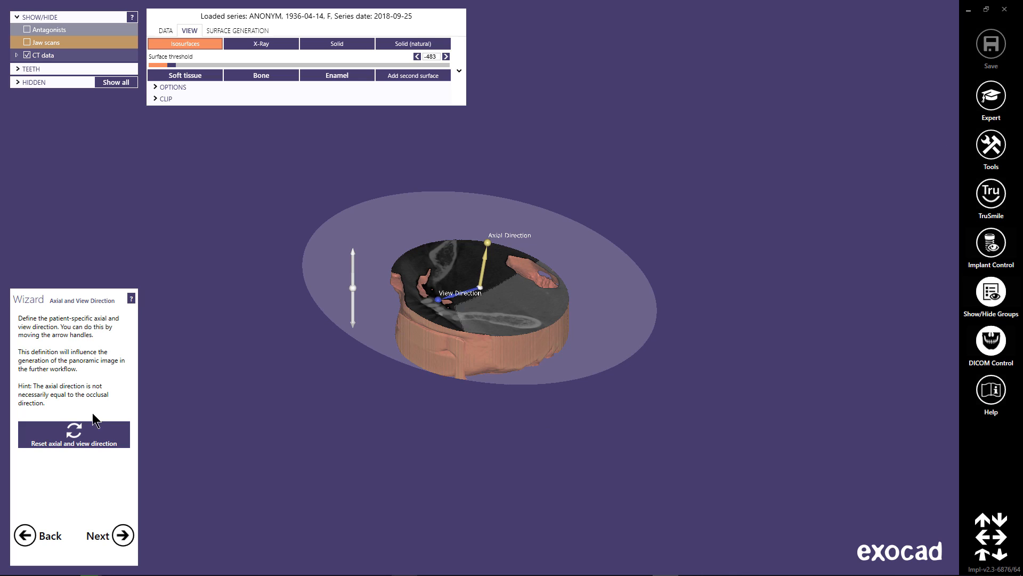
{"action": "left_click", "coordinate": [92, 434]}
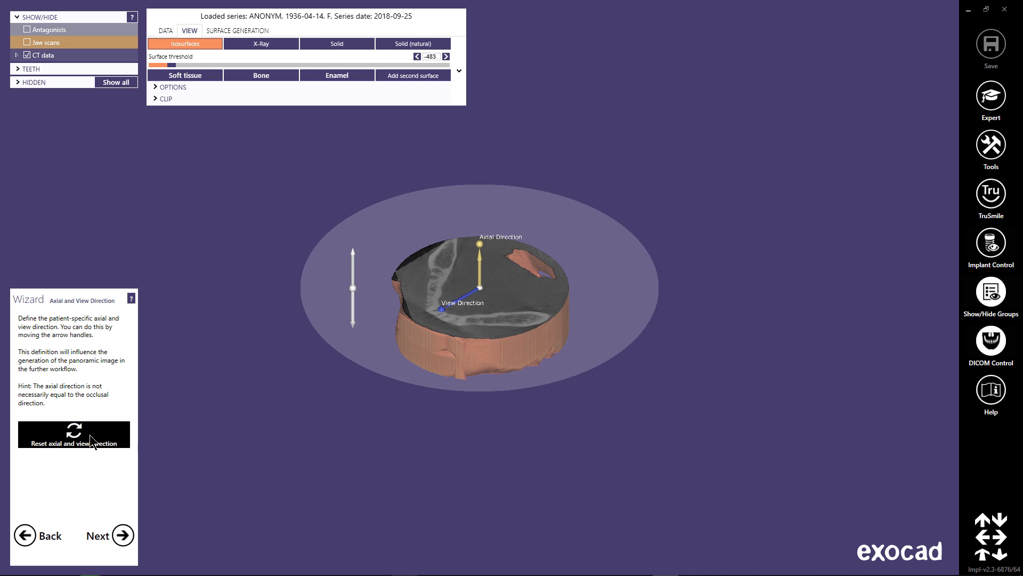
Accept the default axial and view directions and proceed to the CT data alignment.
{"action": "left_click", "coordinate": [123, 535]}
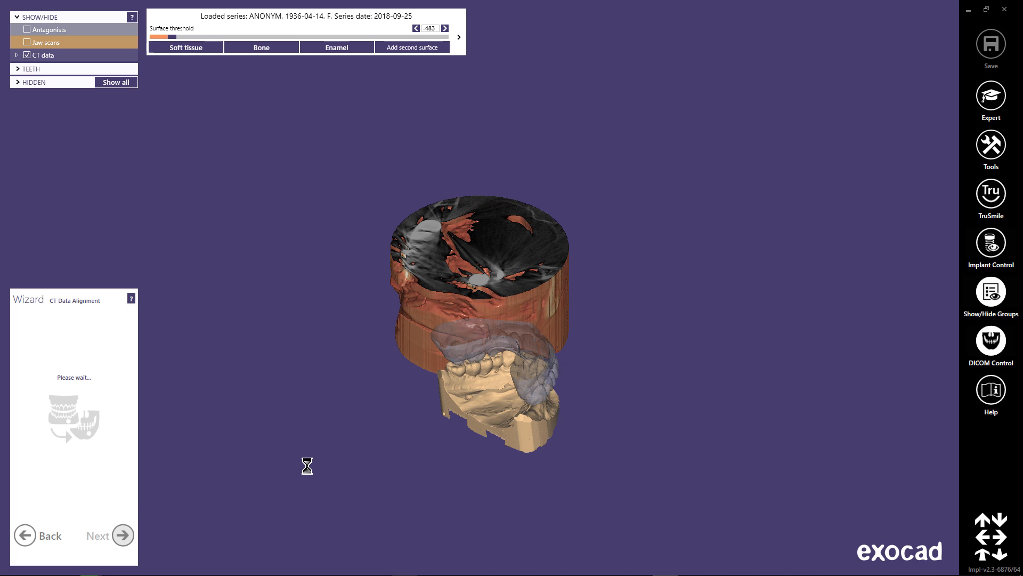
{"action": "right_click_drag", "start_coordinate": [289, 372], "coordinate": [320, 359]}
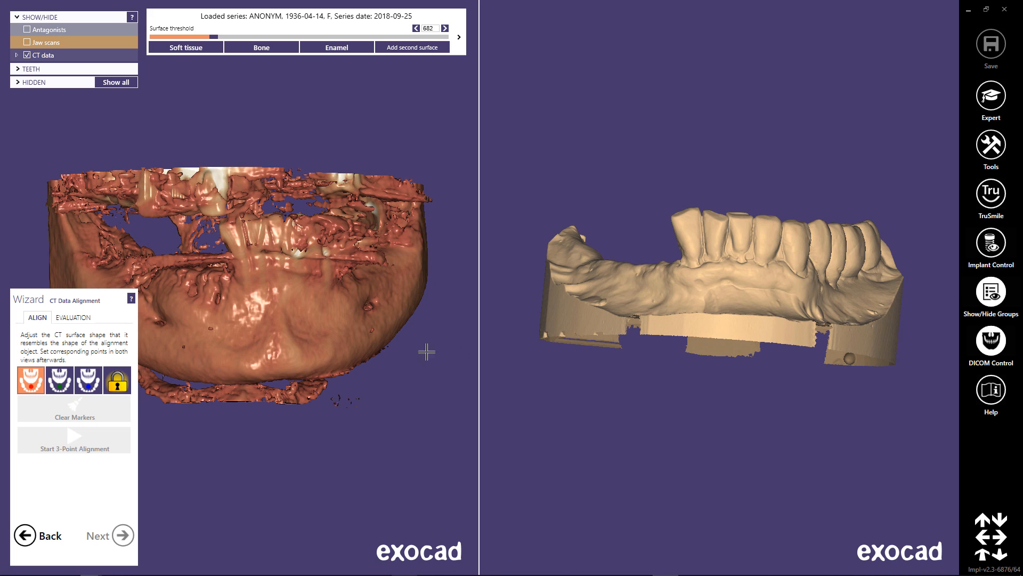
{"action": "right_click_drag", "start_coordinate": [671, 329], "coordinate": [693, 321]}
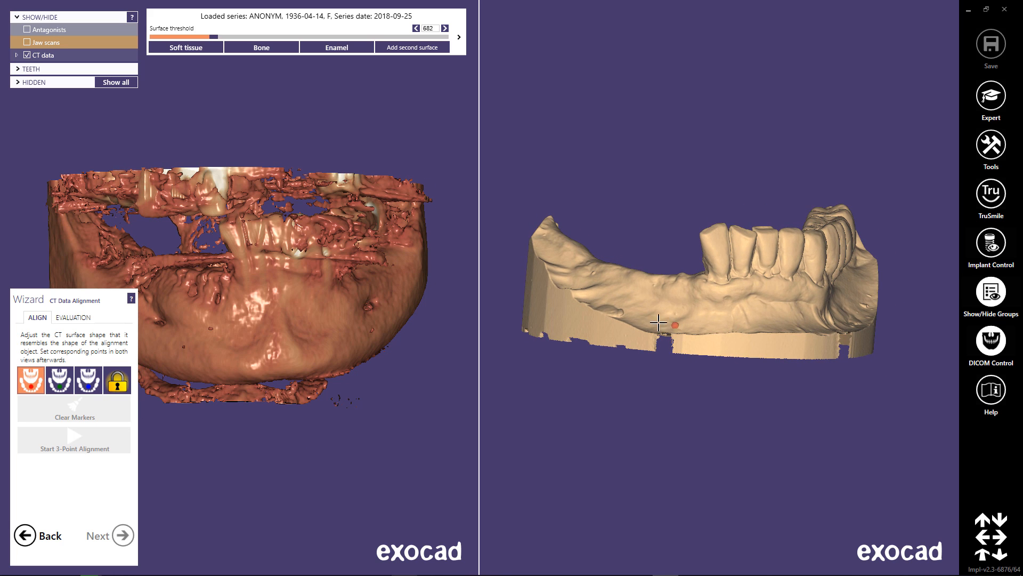
{"action": "left_click", "coordinate": [214, 315]}
{"action": "left_click", "coordinate": [291, 295]}
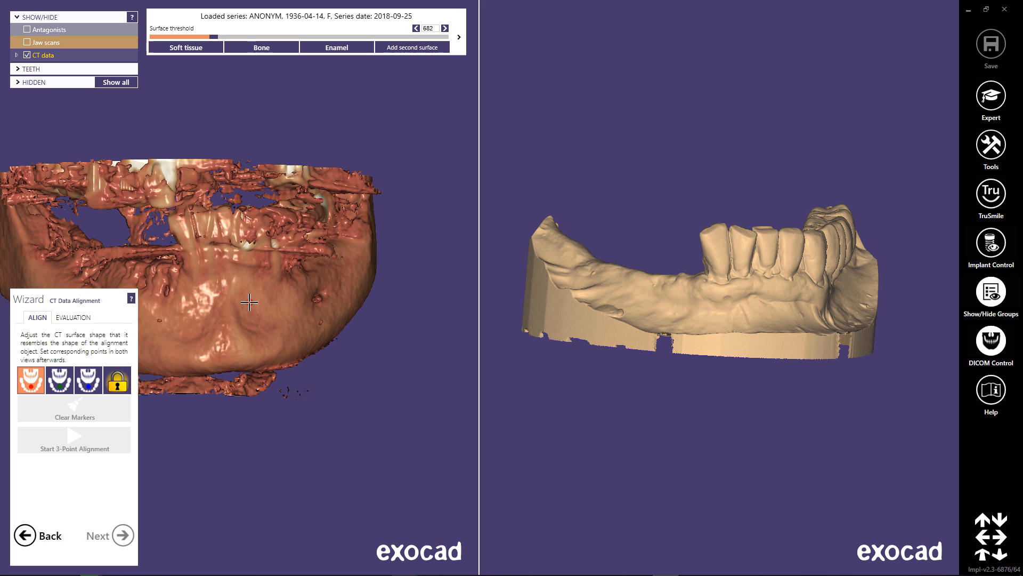
{"action": "left_click", "coordinate": [249, 302]}
{"action": "middle_click_drag", "start_coordinate": [249, 302], "coordinate": [345, 341]}
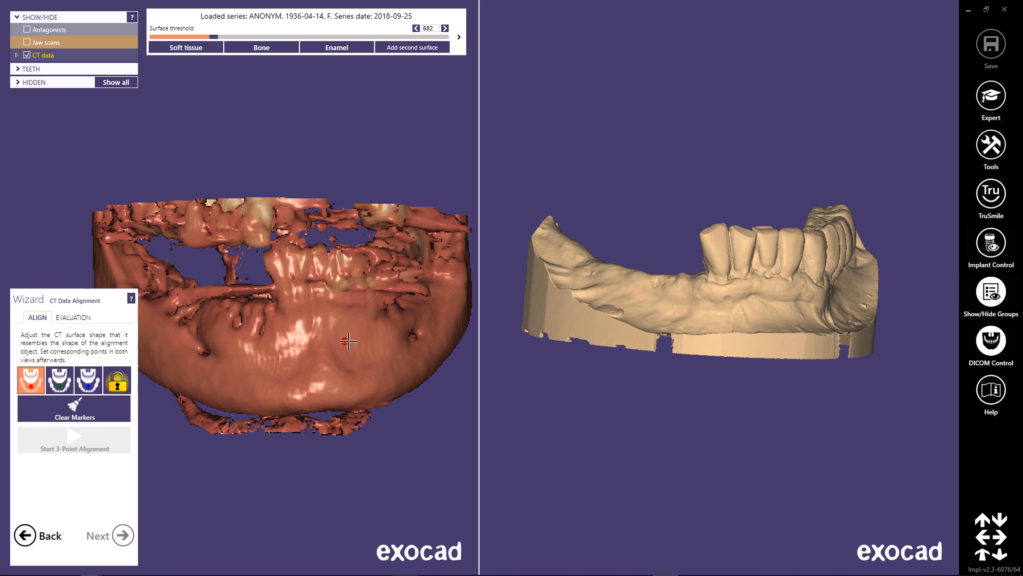
{"action": "left_click", "coordinate": [66, 409]}
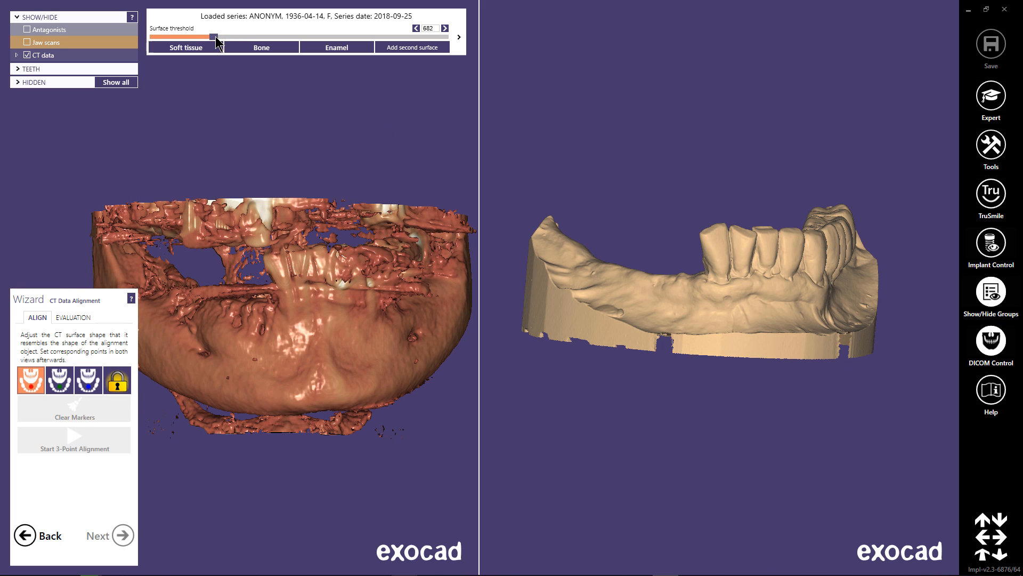
Set the CT surface threshold to 1163 so the lower teeth stand out for alignment.
{"action": "left_click_drag", "start_coordinate": [216, 37], "coordinate": [234, 41]}
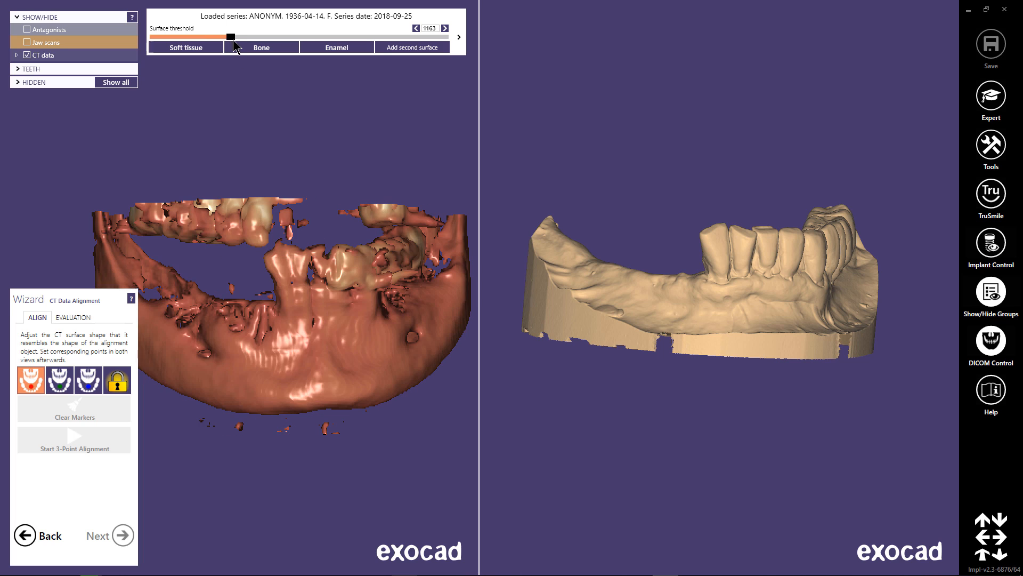
{"action": "left_click", "coordinate": [297, 302]}
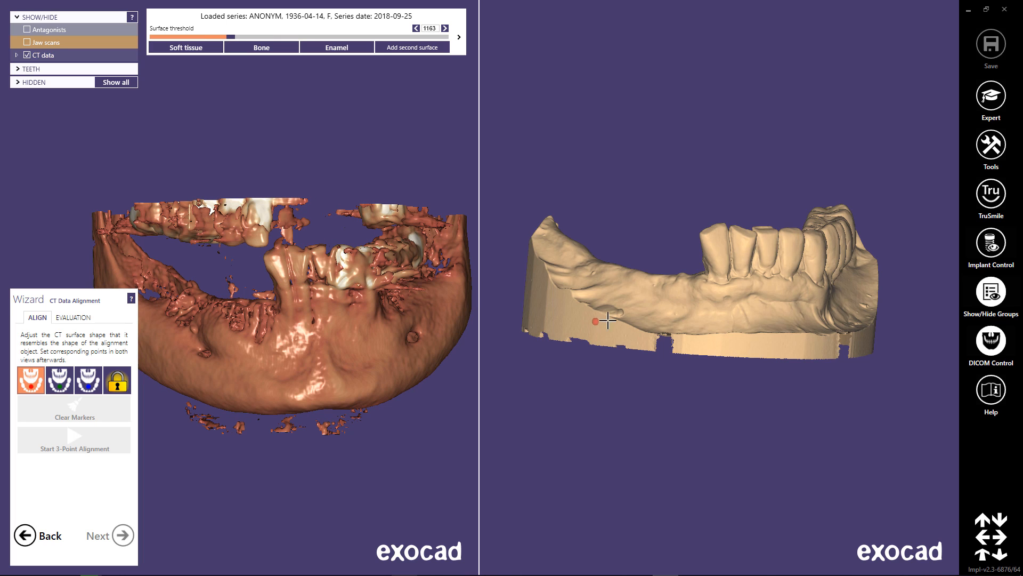
{"action": "mouse_move", "coordinate": [608, 321]}
{"action": "right_mouse_down"}
{"action": "mouse_move", "coordinate": [568, 321]}
{"action": "mouse_move", "coordinate": [613, 318]}
{"action": "right_mouse_up"}
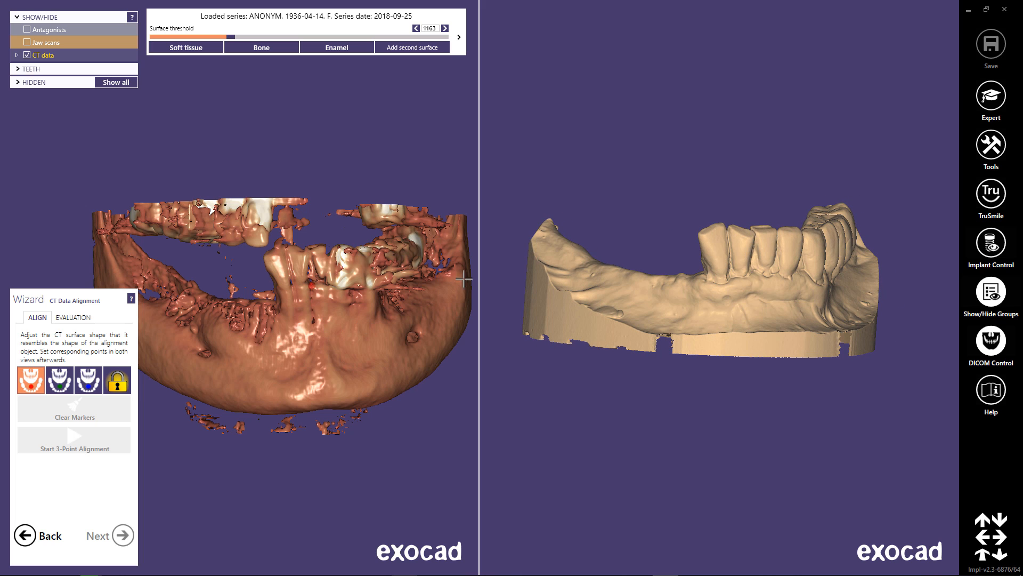
Place the red marker pair on the CT surface and jaw scan, at the base of the front tooth bordering the gap.
{"action": "right_click_drag", "start_coordinate": [712, 295], "coordinate": [687, 297]}
{"action": "right_click_drag", "start_coordinate": [392, 318], "coordinate": [375, 317]}
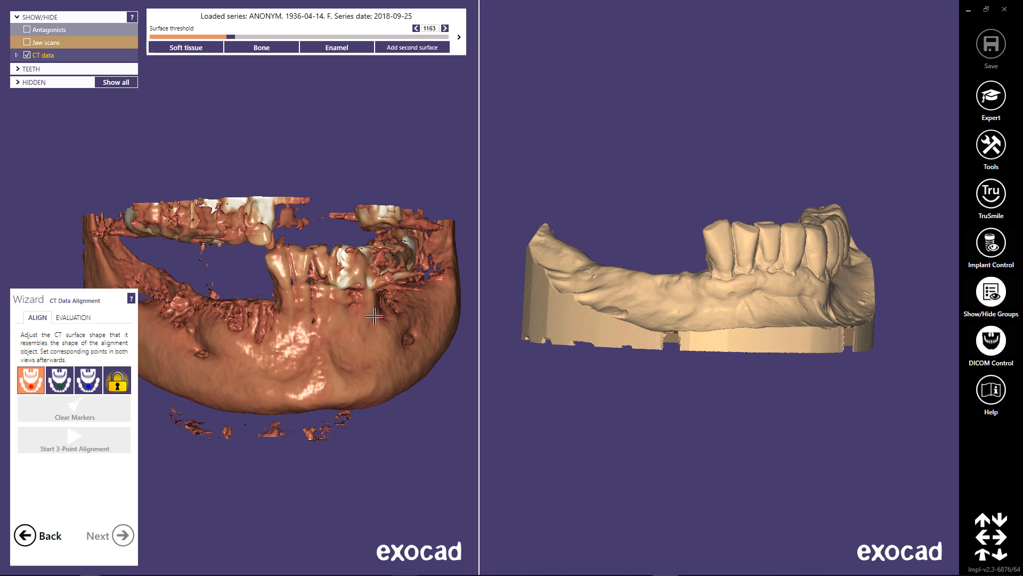
{"action": "left_click", "coordinate": [282, 287]}
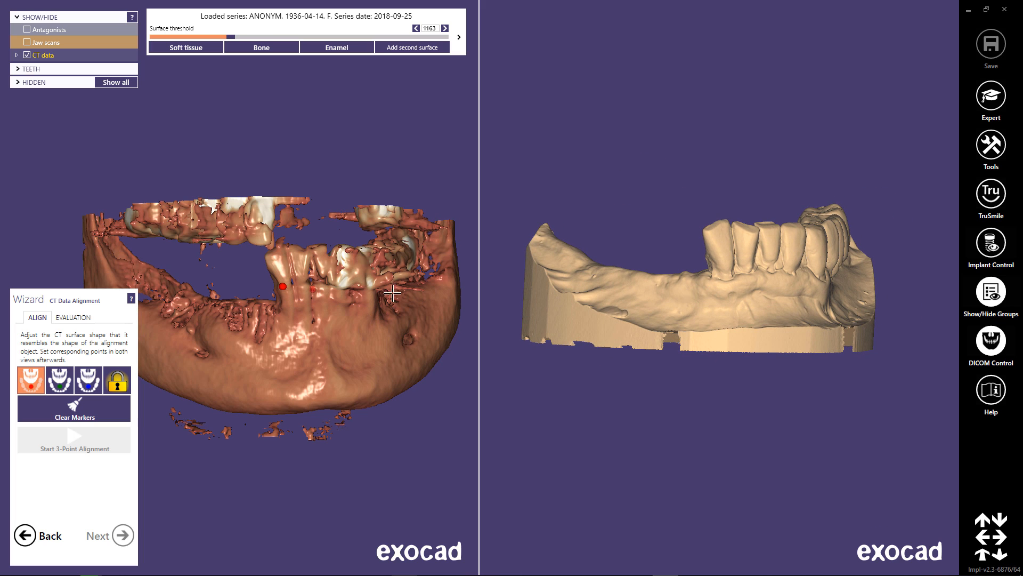
{"action": "left_click", "coordinate": [721, 268]}
Place the green marker pair on the CT surface and jaw scan, at the tip of the fourth tooth from the gap.
{"action": "mouse_move", "coordinate": [388, 328]}
{"action": "right_mouse_down"}
{"action": "mouse_move", "coordinate": [384, 354]}
{"action": "mouse_move", "coordinate": [378, 348]}
{"action": "right_mouse_up"}
{"action": "left_click", "coordinate": [352, 313]}
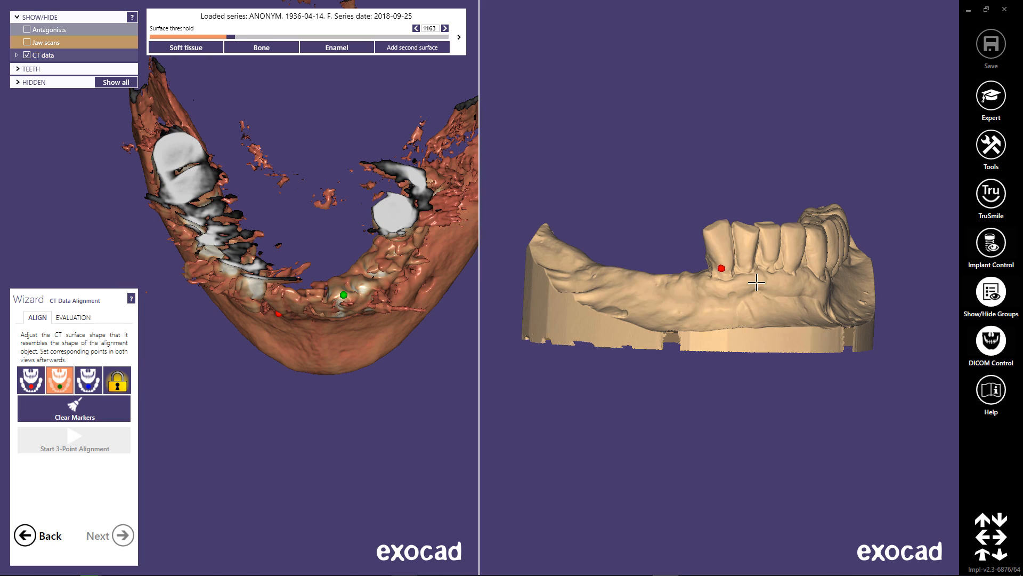
{"action": "right_click_drag", "start_coordinate": [757, 283], "coordinate": [788, 325]}
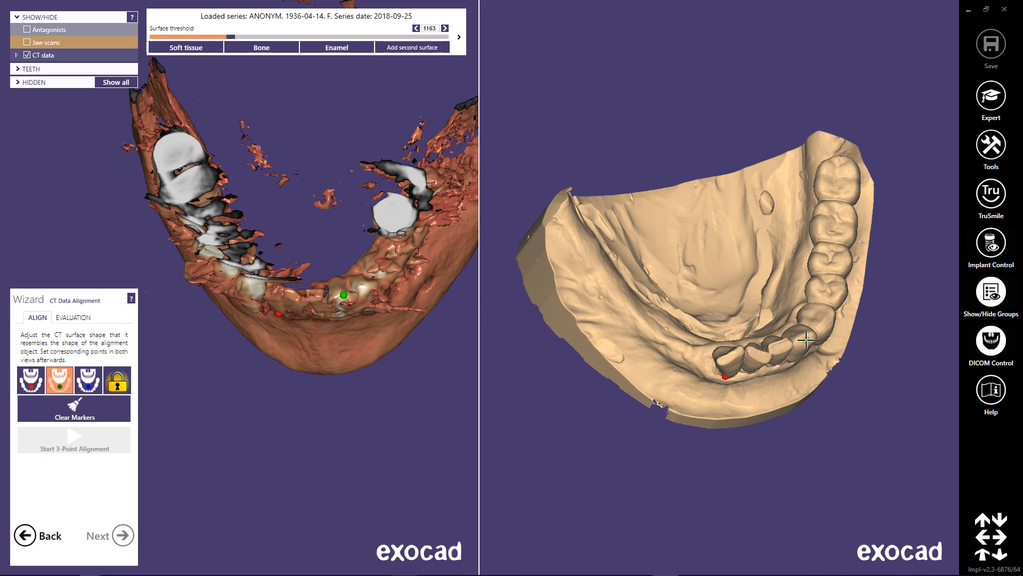
{"action": "left_click", "coordinate": [805, 339]}
Place the blue marker pair on the CT surface and jaw scan, on the outer side of the rearmost molar.
{"action": "mouse_move", "coordinate": [469, 328]}
{"action": "right_mouse_down"}
{"action": "mouse_move", "coordinate": [427, 314]}
{"action": "mouse_move", "coordinate": [410, 279]}
{"action": "right_mouse_up"}
{"action": "left_click", "coordinate": [440, 253]}
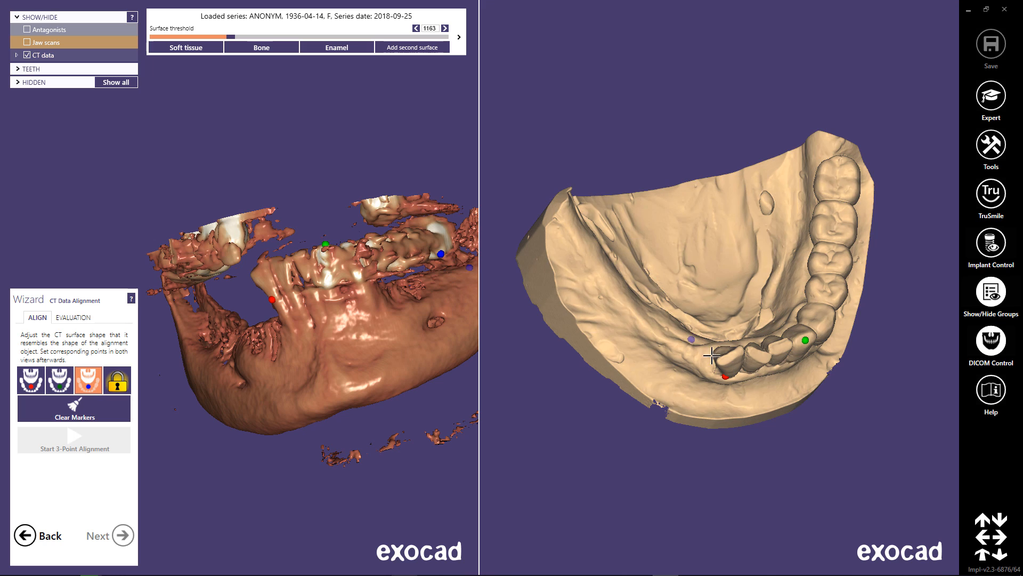
{"action": "mouse_move", "coordinate": [715, 352]}
{"action": "right_mouse_down"}
{"action": "mouse_move", "coordinate": [715, 414]}
{"action": "mouse_move", "coordinate": [775, 315]}
{"action": "right_mouse_up"}
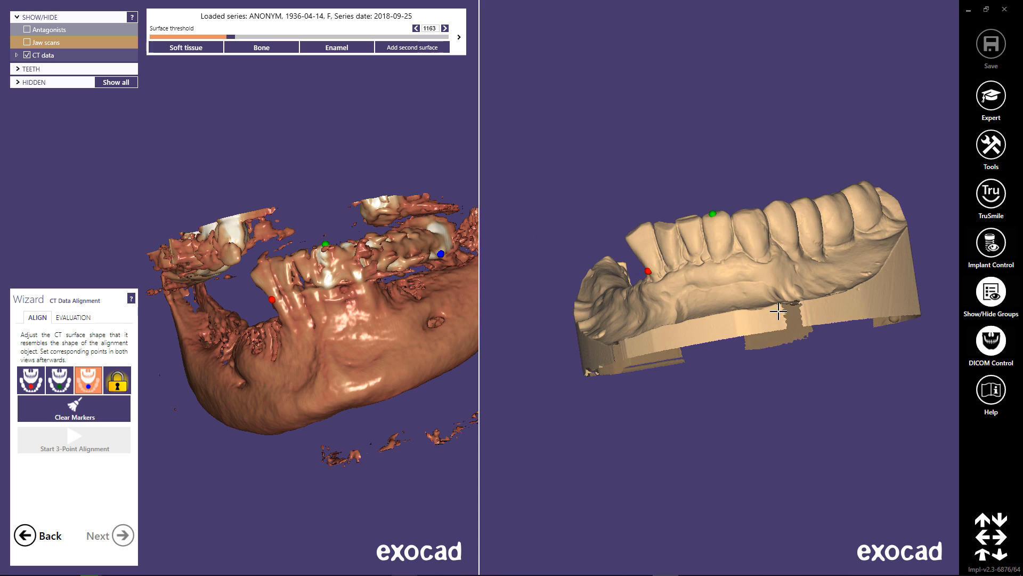
{"action": "left_click", "coordinate": [863, 227]}
Run the 3-point alignment of the CT data to the jaw scan using the placed markers.
{"action": "mouse_move", "coordinate": [408, 342]}
{"action": "right_mouse_down"}
{"action": "mouse_move", "coordinate": [395, 346]}
{"action": "mouse_move", "coordinate": [413, 349]}
{"action": "right_mouse_up"}
{"action": "left_click", "coordinate": [85, 446]}
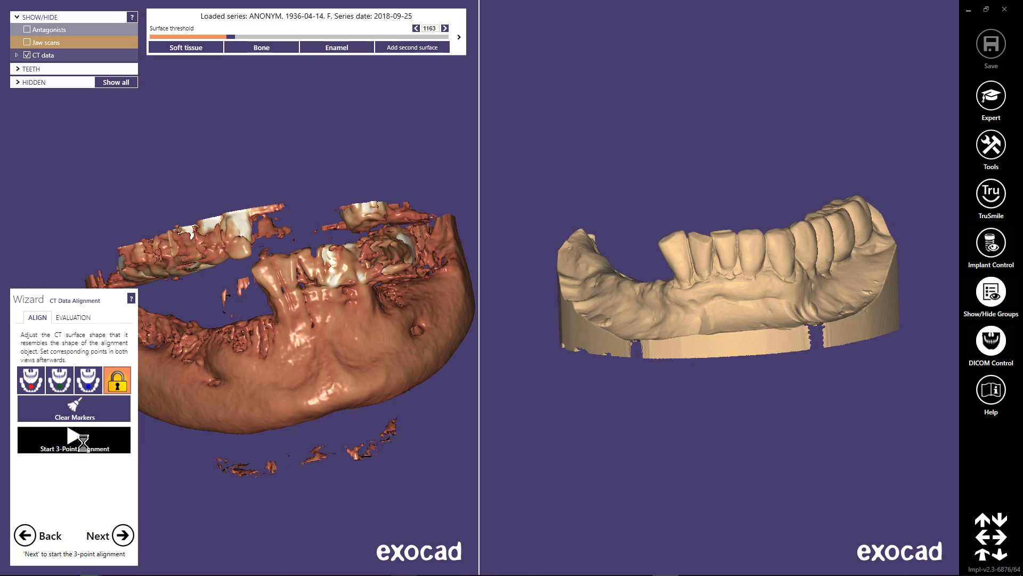
{"action": "mouse_move", "coordinate": [283, 387]}
{"action": "right_mouse_down"}
{"action": "mouse_move", "coordinate": [292, 387]}
{"action": "mouse_move", "coordinate": [281, 388]}
{"action": "right_mouse_up"}
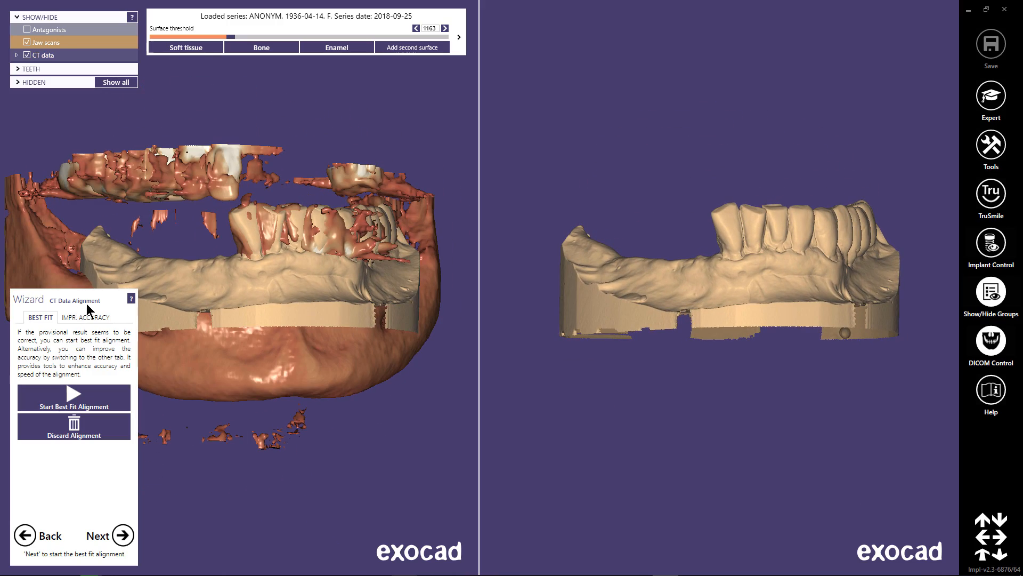
Start marking feature regions for better alignment accuracy, enlarge the brush, and paint the outer surfaces of the jaw scan's teeth.
{"action": "left_click", "coordinate": [97, 319]}
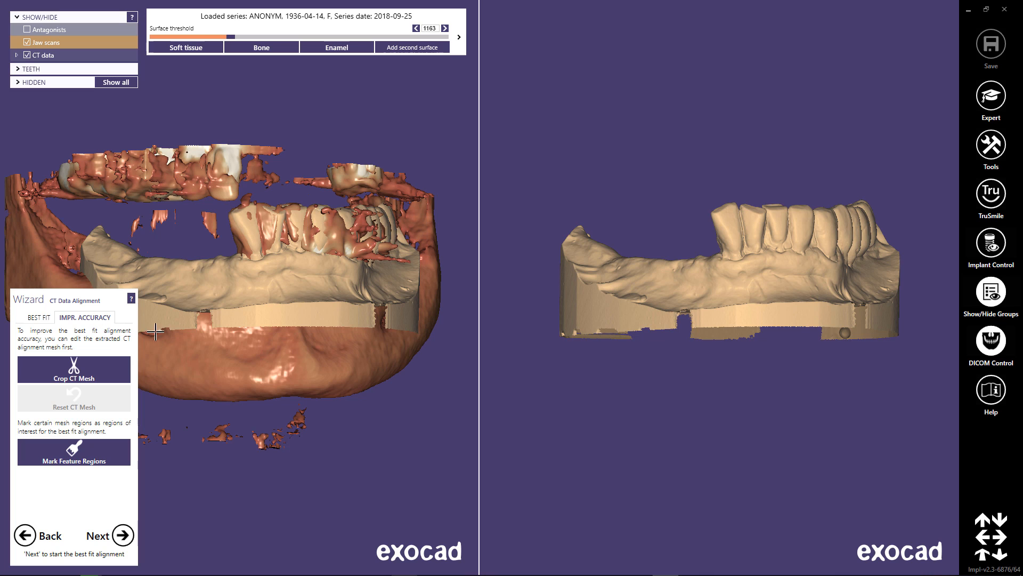
{"action": "left_click", "coordinate": [110, 461]}
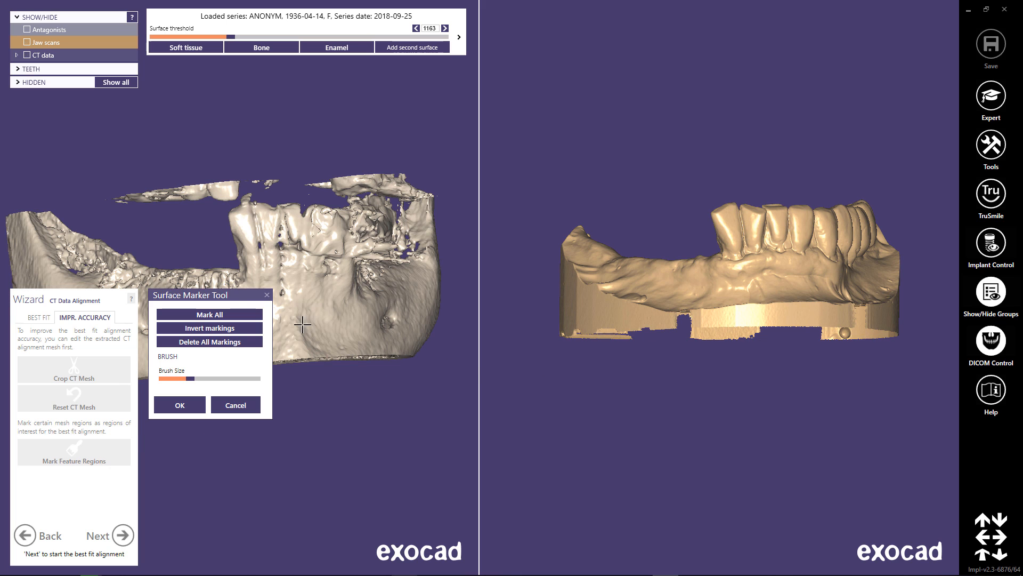
{"action": "left_click_drag", "start_coordinate": [213, 295], "coordinate": [445, 308]}
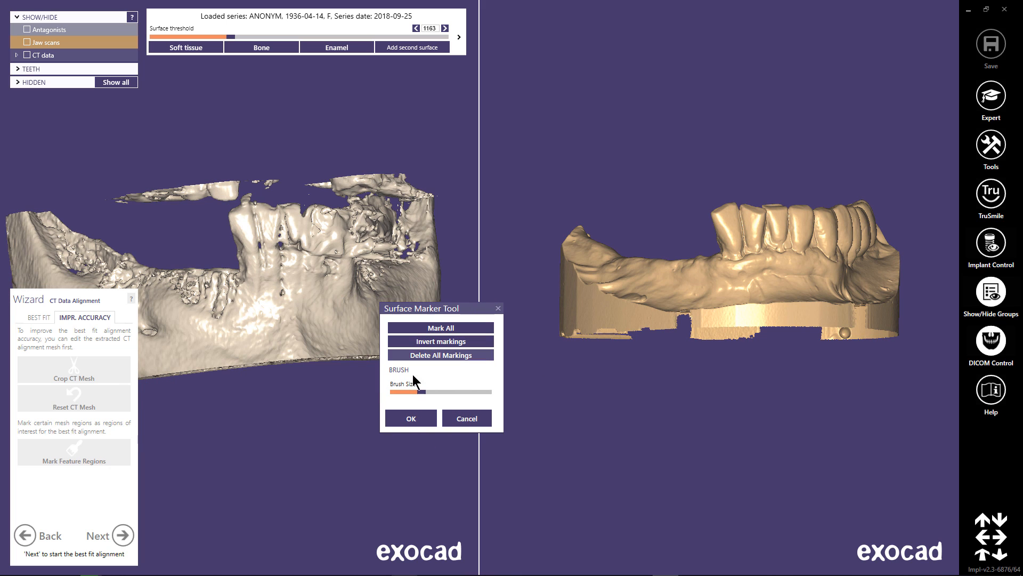
{"action": "left_click_drag", "start_coordinate": [421, 392], "coordinate": [435, 392]}
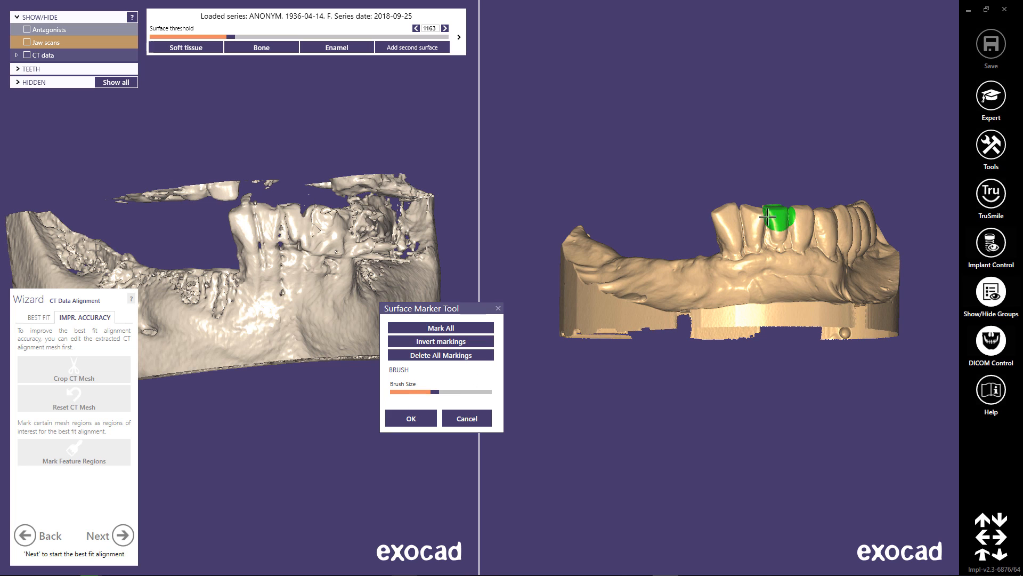
{"action": "mouse_move", "coordinate": [767, 215]}
{"action": "left_mouse_down"}
{"action": "mouse_move", "coordinate": [726, 228]}
{"action": "mouse_move", "coordinate": [794, 225]}
{"action": "left_mouse_up"}
{"action": "right_click_drag", "start_coordinate": [794, 225], "coordinate": [733, 235]}
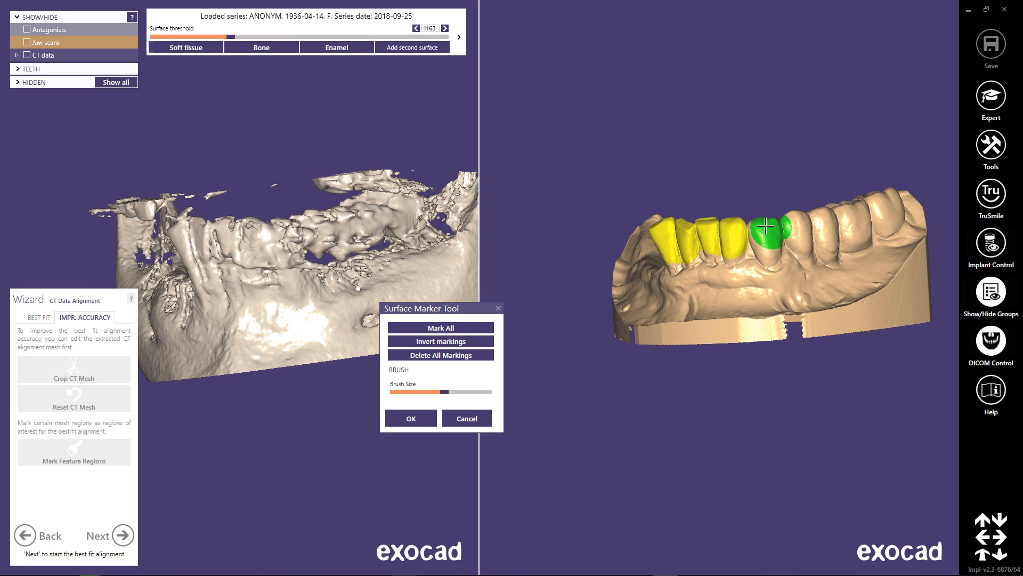
{"action": "mouse_move", "coordinate": [769, 241]}
{"action": "left_mouse_down"}
{"action": "mouse_move", "coordinate": [788, 221]}
{"action": "mouse_move", "coordinate": [800, 235]}
{"action": "mouse_move", "coordinate": [817, 229]}
{"action": "mouse_move", "coordinate": [846, 203]}
{"action": "mouse_move", "coordinate": [854, 228]}
{"action": "left_mouse_up"}
{"action": "right_click_drag", "start_coordinate": [854, 229], "coordinate": [722, 247]}
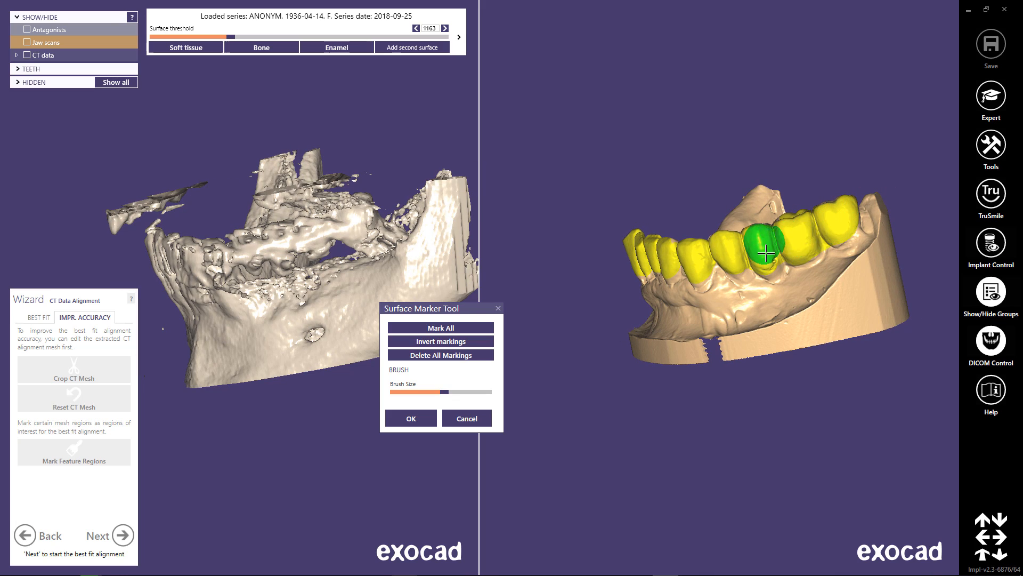
Paint the chewing and inner surfaces of all the jaw scan's teeth and confirm the marked feature regions.
{"action": "mouse_move", "coordinate": [767, 235]}
{"action": "right_mouse_down"}
{"action": "mouse_move", "coordinate": [765, 257]}
{"action": "mouse_move", "coordinate": [777, 228]}
{"action": "mouse_move", "coordinate": [788, 372]}
{"action": "right_mouse_up"}
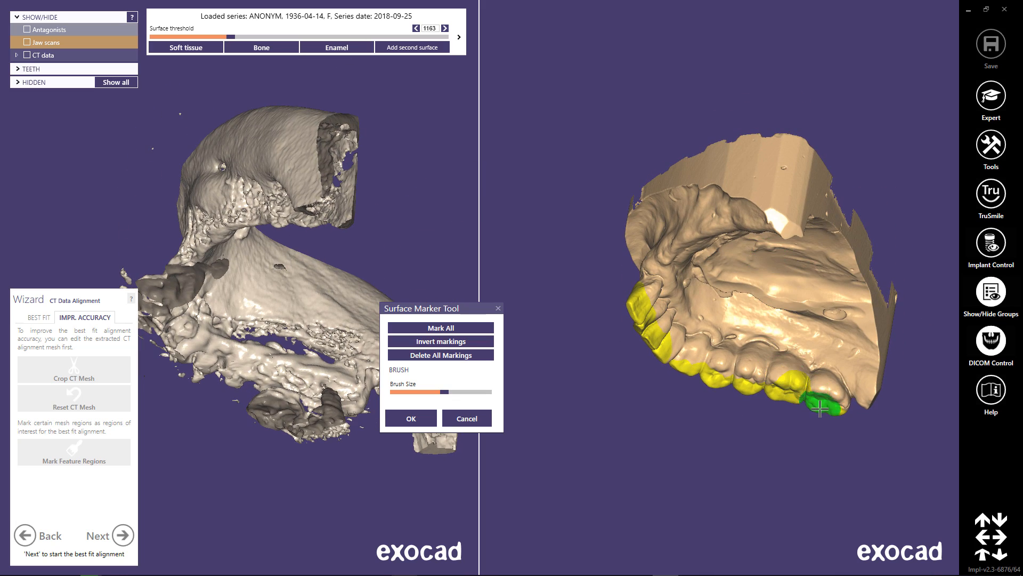
{"action": "mouse_move", "coordinate": [827, 404]}
{"action": "left_mouse_down"}
{"action": "mouse_move", "coordinate": [781, 369]}
{"action": "mouse_move", "coordinate": [703, 359]}
{"action": "mouse_move", "coordinate": [655, 338]}
{"action": "left_mouse_up"}
{"action": "right_click_drag", "start_coordinate": [655, 338], "coordinate": [669, 338]}
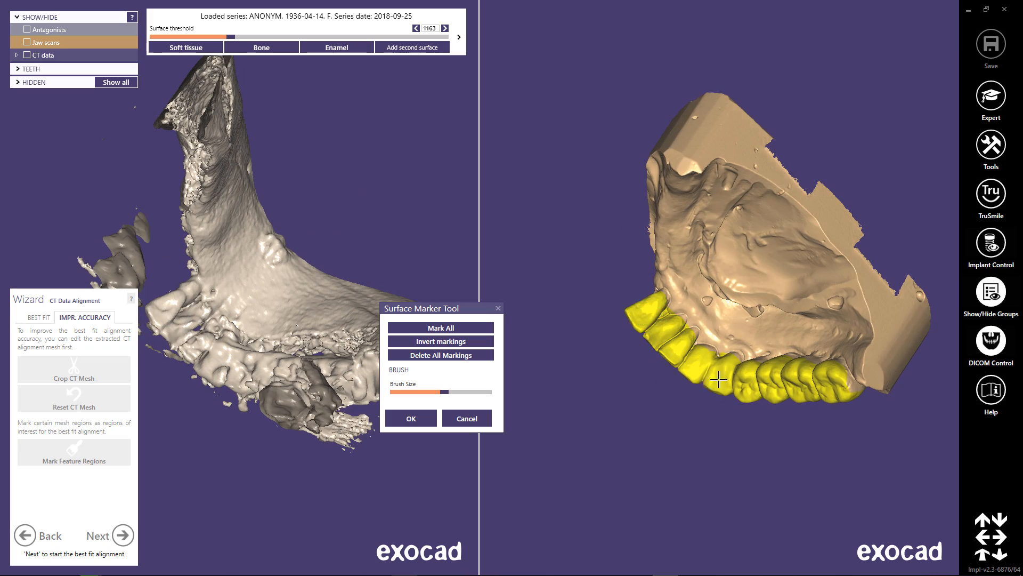
{"action": "right_click_drag", "start_coordinate": [719, 380], "coordinate": [704, 388]}
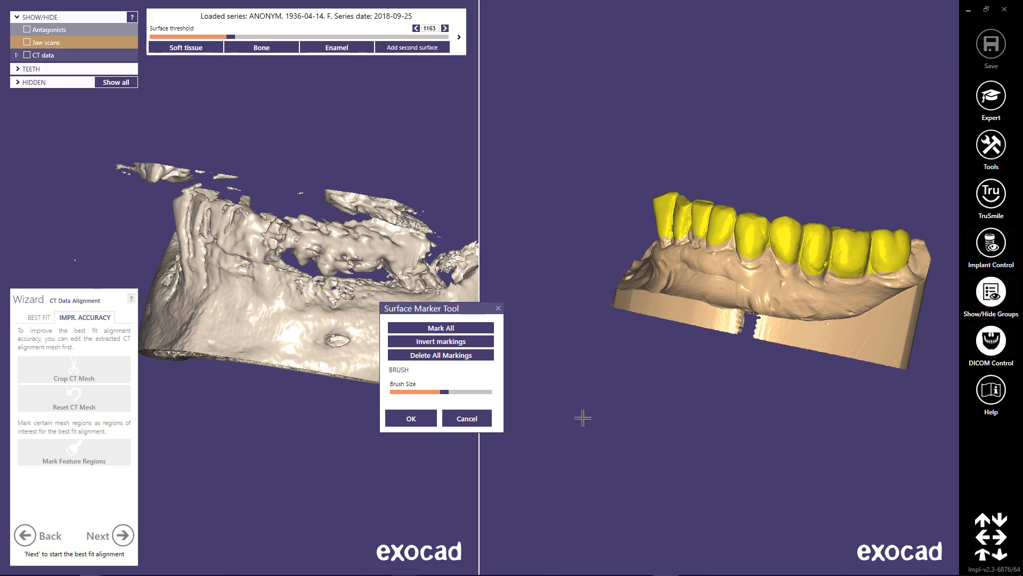
{"action": "left_click", "coordinate": [412, 419]}
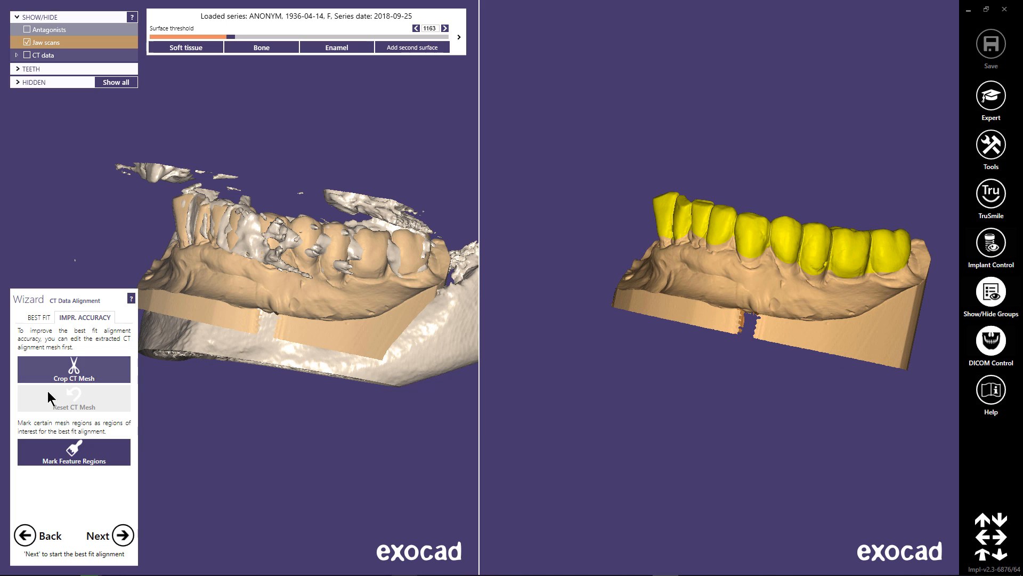
Crop the CT mesh to the lower jaw component, picking it with Select by click on surface.
{"action": "left_click", "coordinate": [128, 369]}
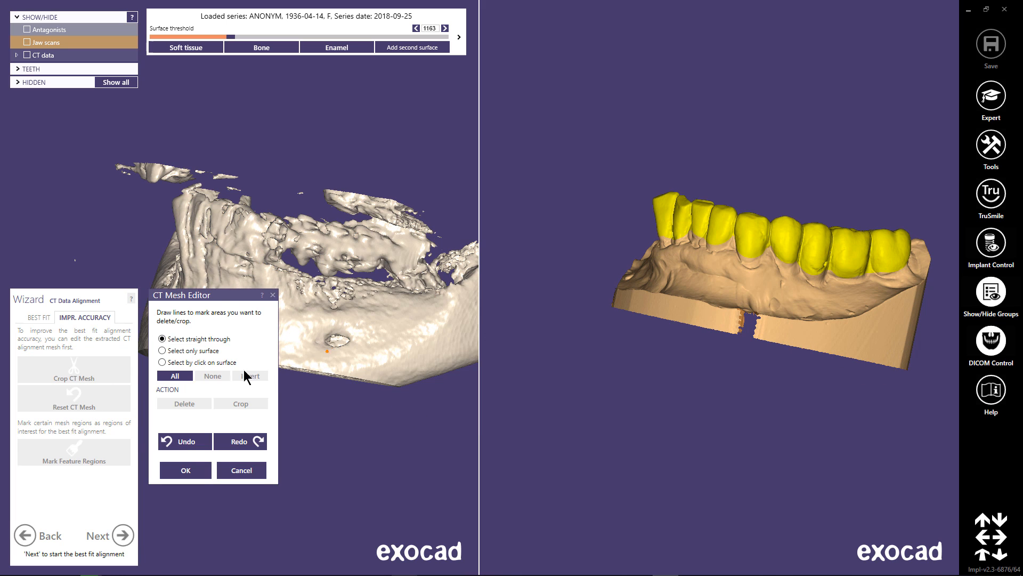
{"action": "left_click_drag", "start_coordinate": [223, 301], "coordinate": [540, 335]}
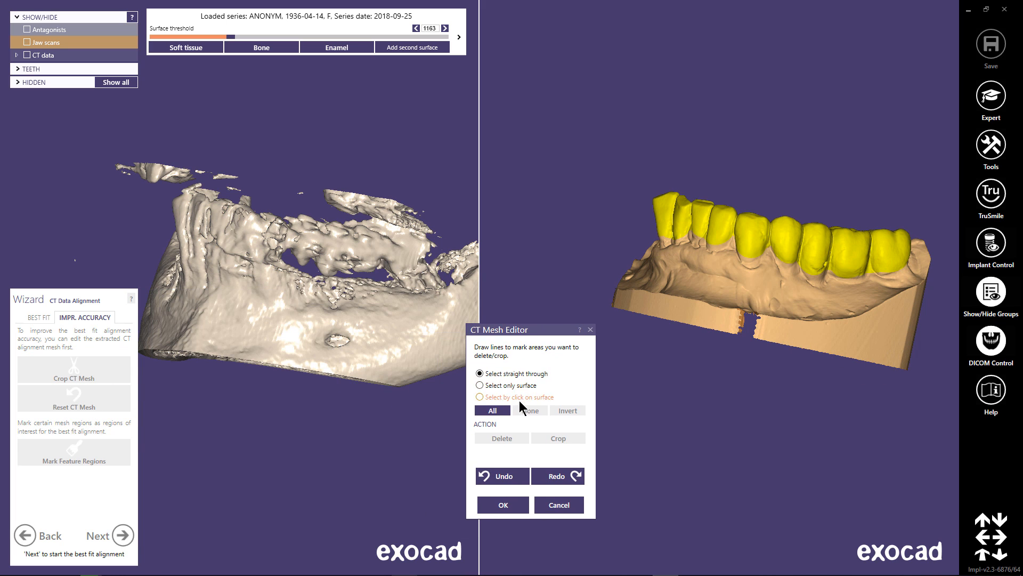
{"action": "left_click", "coordinate": [515, 397]}
{"action": "left_click", "coordinate": [376, 354]}
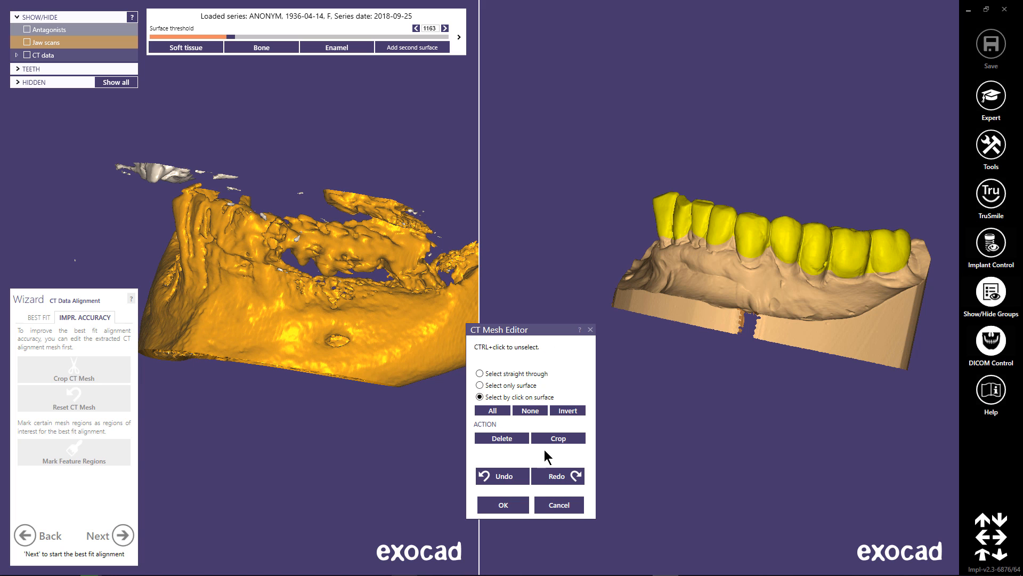
{"action": "left_click", "coordinate": [553, 440]}
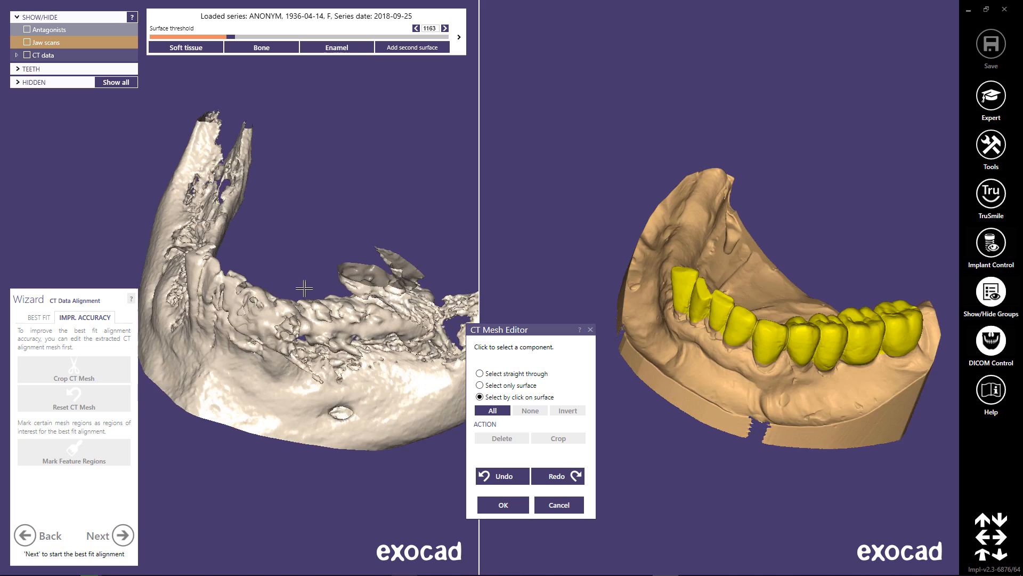
{"action": "middle_click_drag", "start_coordinate": [315, 418], "coordinate": [238, 289]}
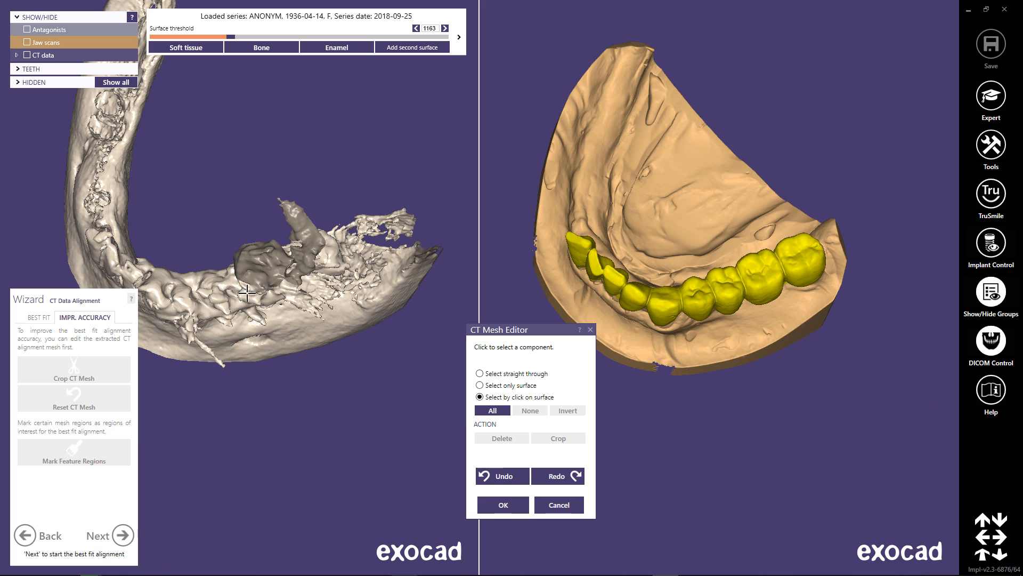
{"action": "right_click_drag", "start_coordinate": [246, 293], "coordinate": [237, 293]}
{"action": "left_click", "coordinate": [238, 293]}
{"action": "scroll", "coordinate": [238, 294], "scroll_direction": "up", "scroll_amount": 2}
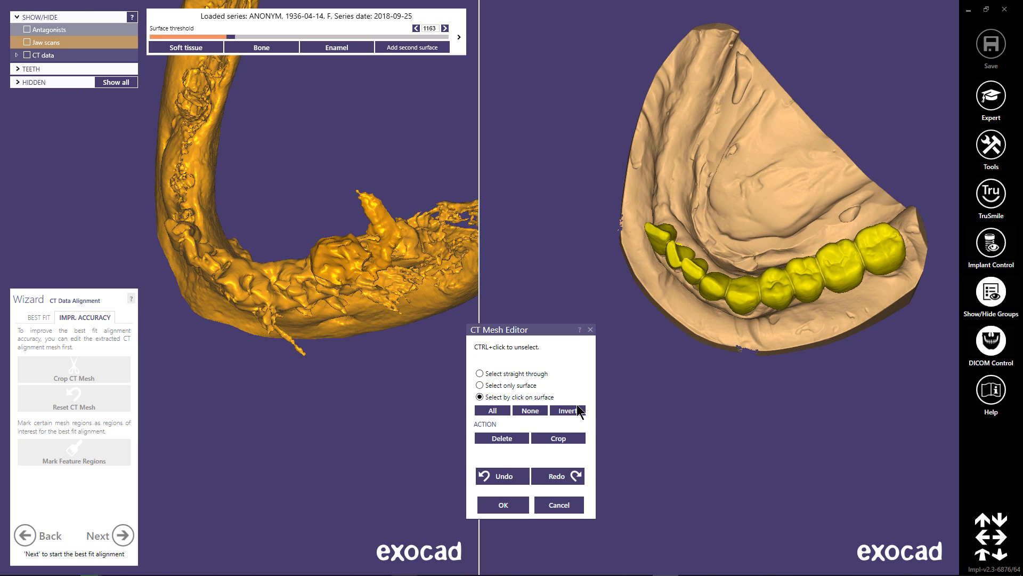
{"action": "left_click", "coordinate": [574, 415]}
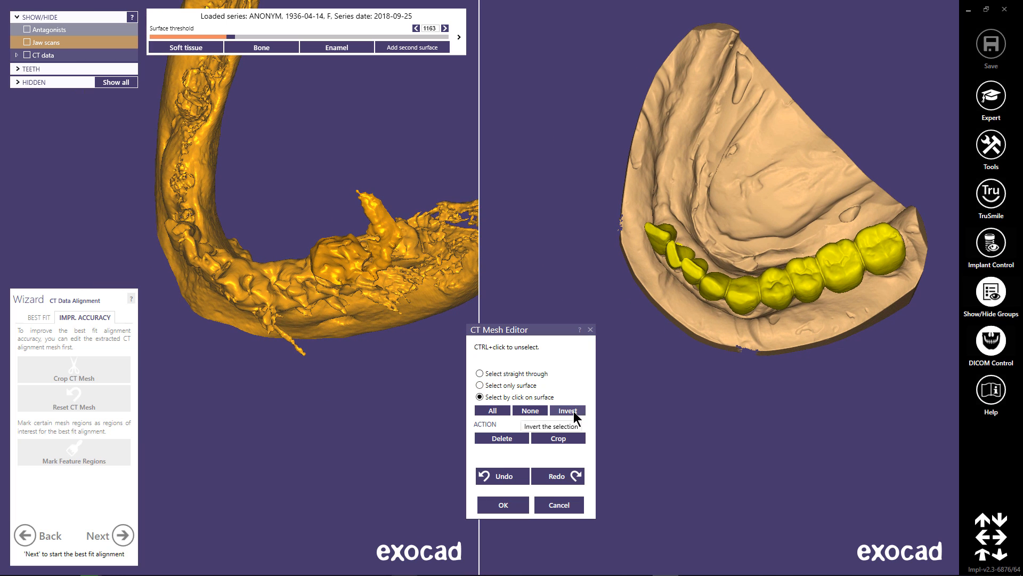
Outline the toothed section of the CT jaw from above with Select straight through and crop the mesh to it.
{"action": "left_click", "coordinate": [514, 375]}
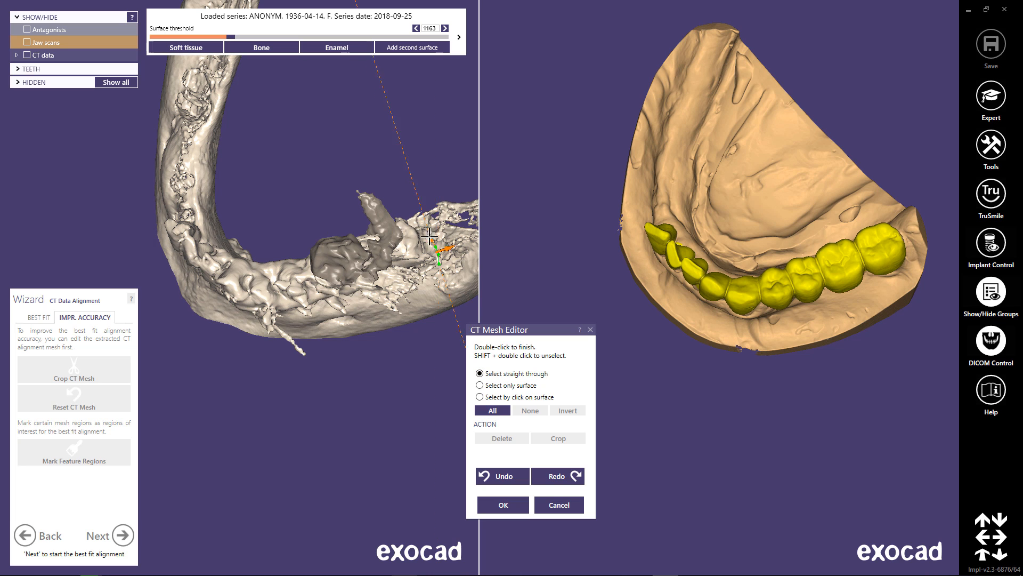
{"action": "left_click_drag", "start_coordinate": [430, 236], "coordinate": [375, 207]}
{"action": "left_click_drag", "start_coordinate": [343, 313], "coordinate": [440, 271]}
{"action": "double_click", "coordinate": [439, 263]}
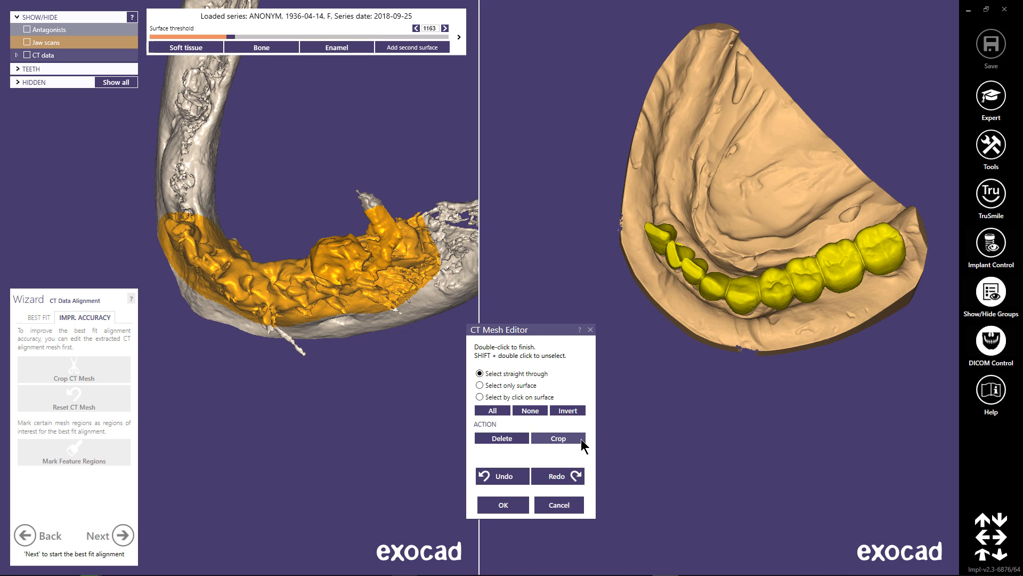
{"action": "left_click", "coordinate": [581, 438]}
Outline the CT mesh area below the teeth from the side, delete it, and confirm the edited mesh.
{"action": "right_click_drag", "start_coordinate": [349, 344], "coordinate": [350, 275]}
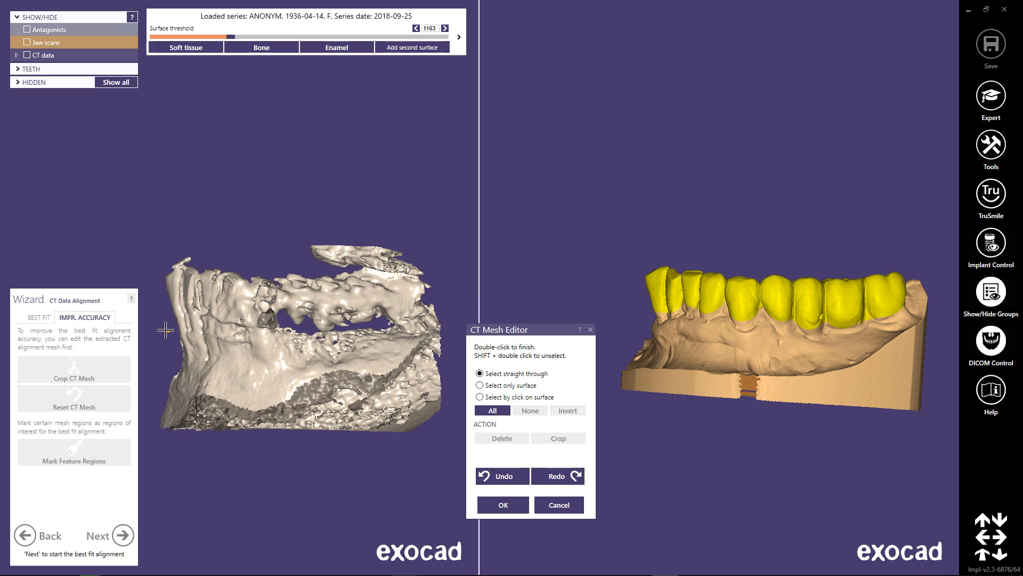
{"action": "left_click_drag", "start_coordinate": [160, 329], "coordinate": [276, 337]}
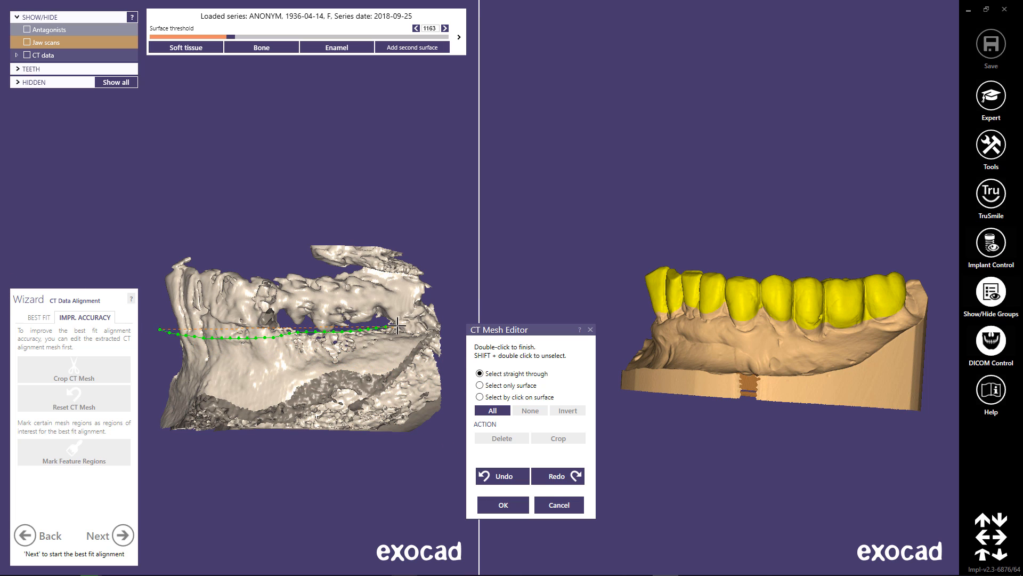
{"action": "mouse_move", "coordinate": [454, 316]}
{"action": "left_mouse_down"}
{"action": "mouse_move", "coordinate": [414, 482]}
{"action": "mouse_move", "coordinate": [107, 429]}
{"action": "mouse_move", "coordinate": [152, 338]}
{"action": "left_mouse_up"}
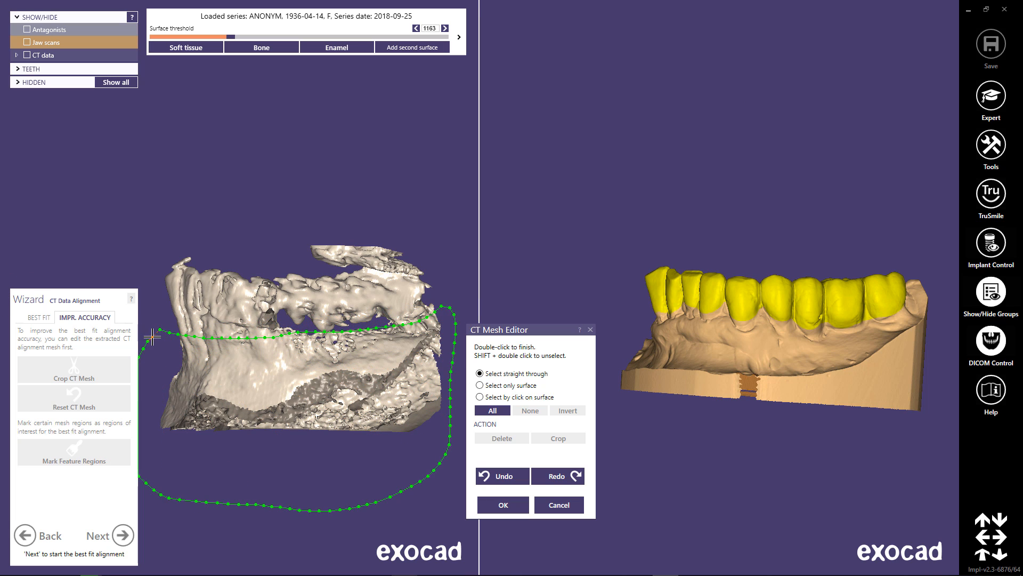
{"action": "double_click", "coordinate": [156, 334]}
{"action": "left_click", "coordinate": [502, 438]}
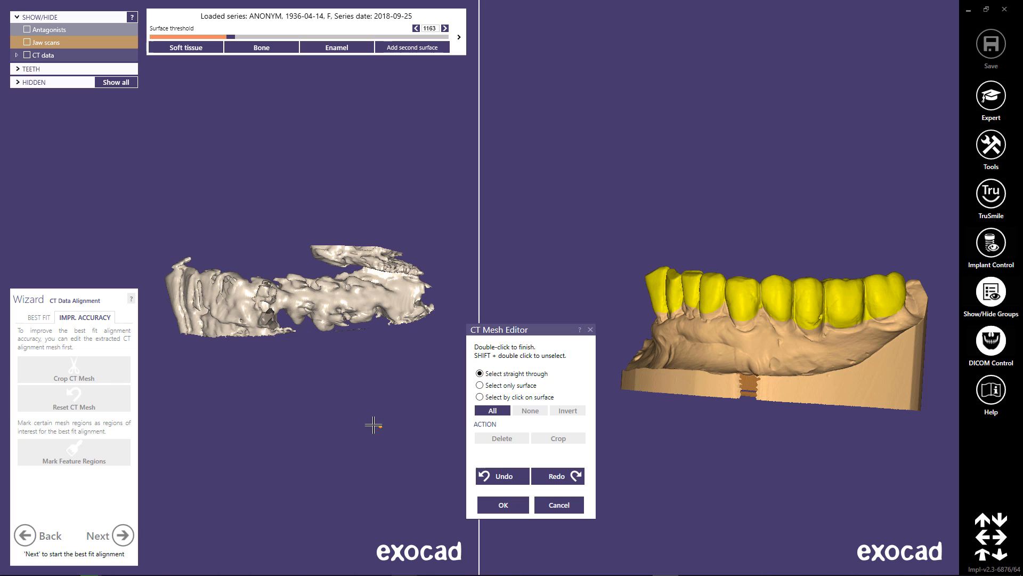
{"action": "right_click_drag", "start_coordinate": [373, 422], "coordinate": [321, 361]}
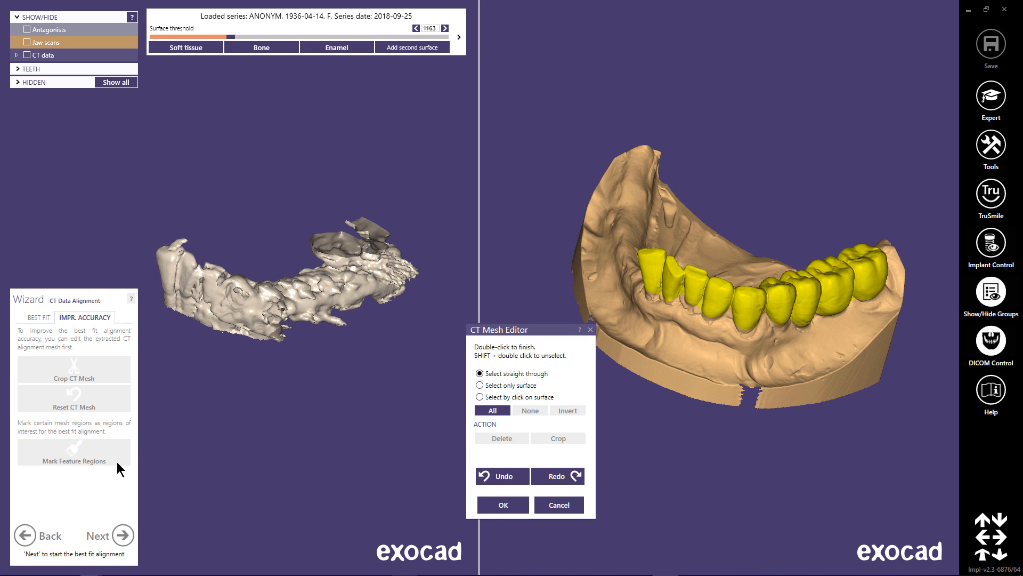
{"action": "left_click", "coordinate": [501, 504]}
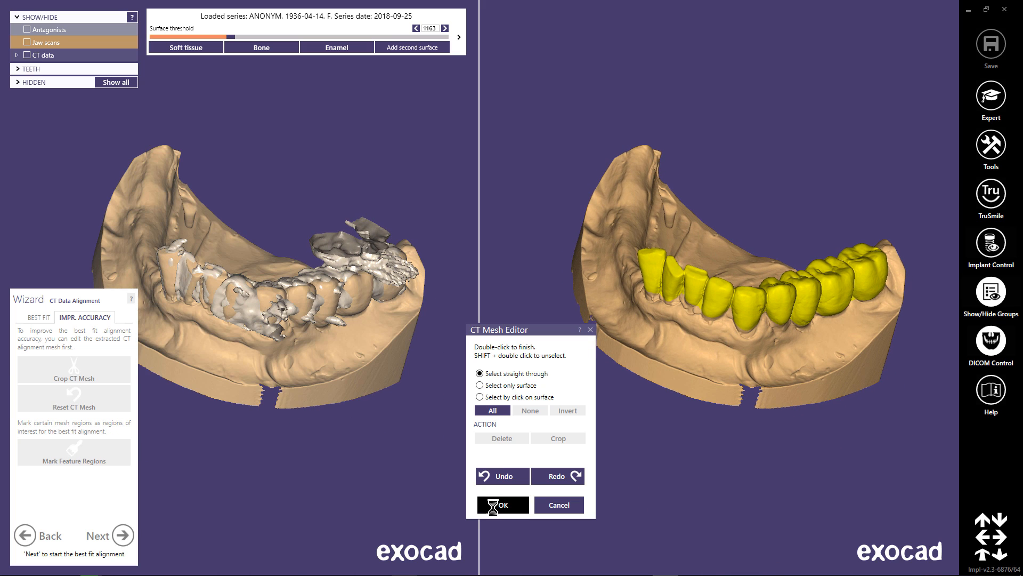
Run the best fit alignment, inspect the deviation colours on the teeth from several sides, and rate the result as an acceptable alignment.
{"action": "left_click", "coordinate": [39, 318]}
{"action": "left_click", "coordinate": [75, 397]}
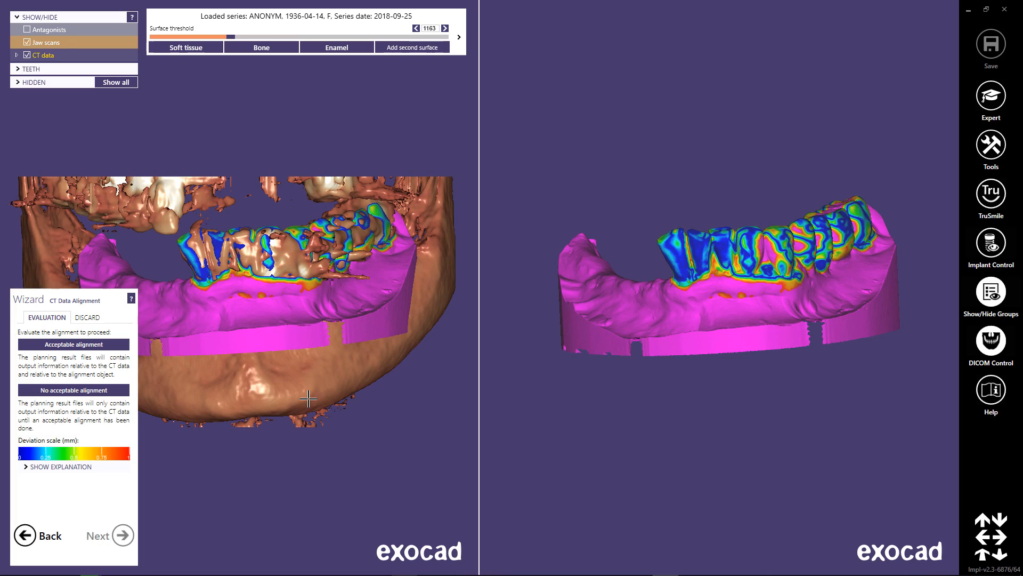
{"action": "right_click_drag", "start_coordinate": [249, 339], "coordinate": [249, 338]}
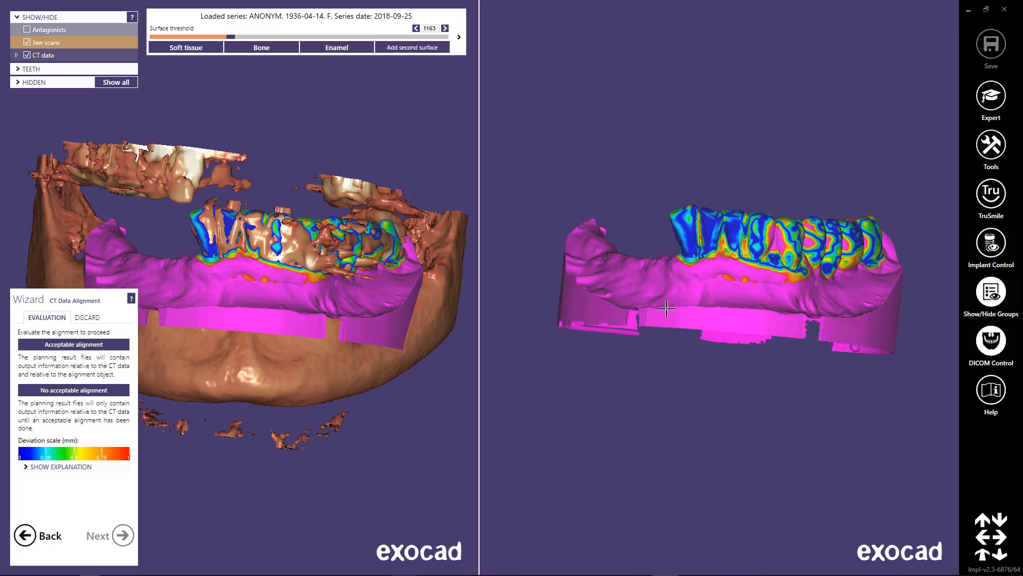
{"action": "right_click_drag", "start_coordinate": [689, 252], "coordinate": [720, 216]}
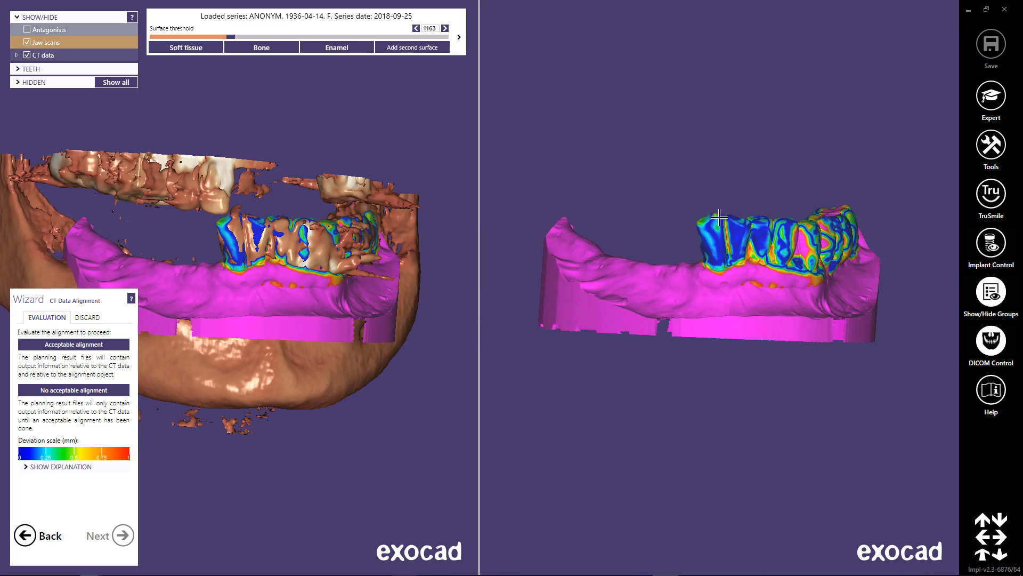
{"action": "right_click_drag", "start_coordinate": [746, 248], "coordinate": [846, 273]}
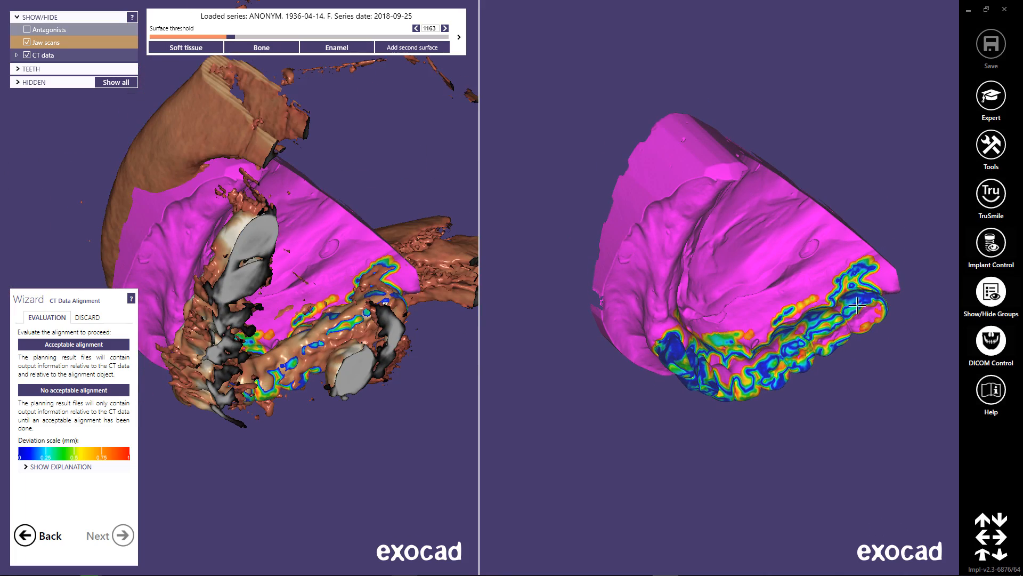
{"action": "right_click_drag", "start_coordinate": [749, 375], "coordinate": [741, 261]}
{"action": "left_click", "coordinate": [90, 346]}
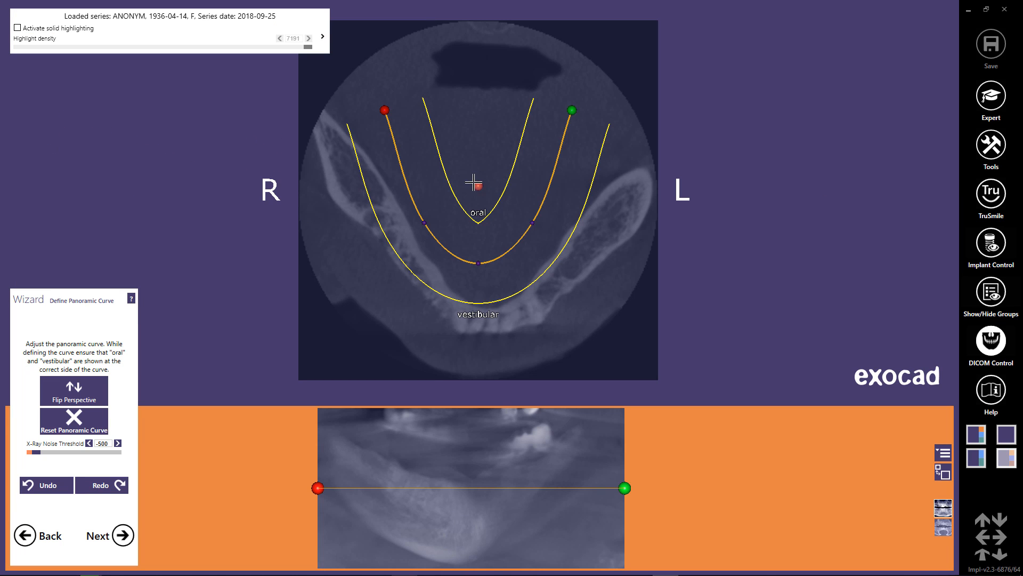
Fit the panoramic curve to the lower jaw arch, moving it onto the front teeth and extending both ends along the jaw branches.
{"action": "left_click_drag", "start_coordinate": [477, 184], "coordinate": [487, 247]}
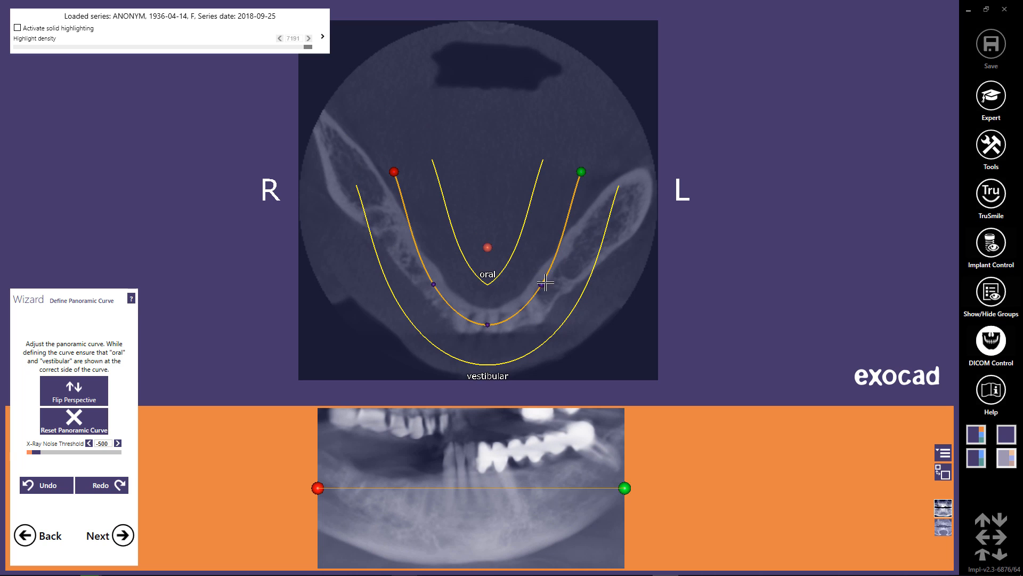
{"action": "left_click_drag", "start_coordinate": [542, 284], "coordinate": [550, 286]}
{"action": "left_click_drag", "start_coordinate": [581, 172], "coordinate": [659, 168]}
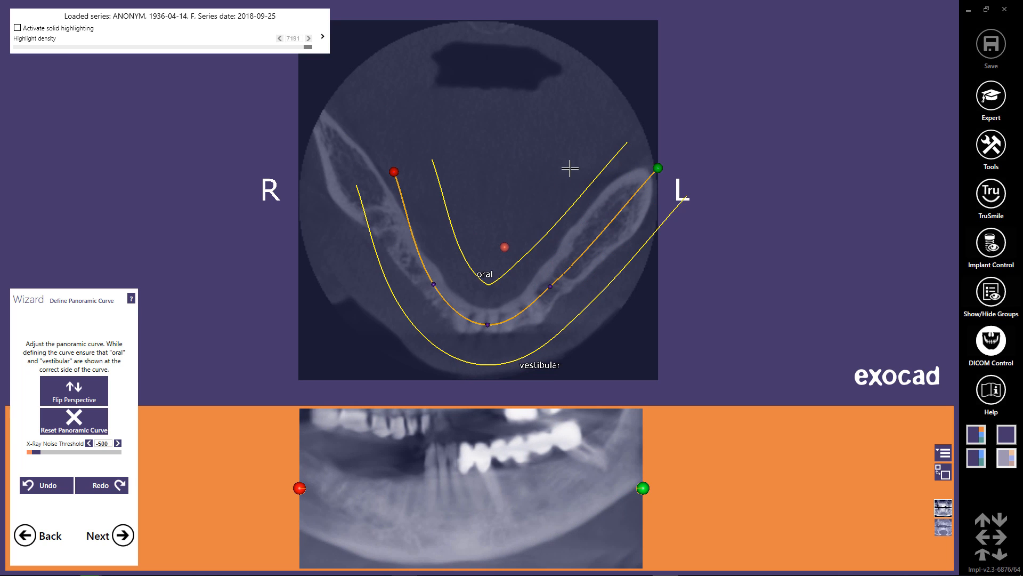
{"action": "left_click_drag", "start_coordinate": [393, 172], "coordinate": [308, 112]}
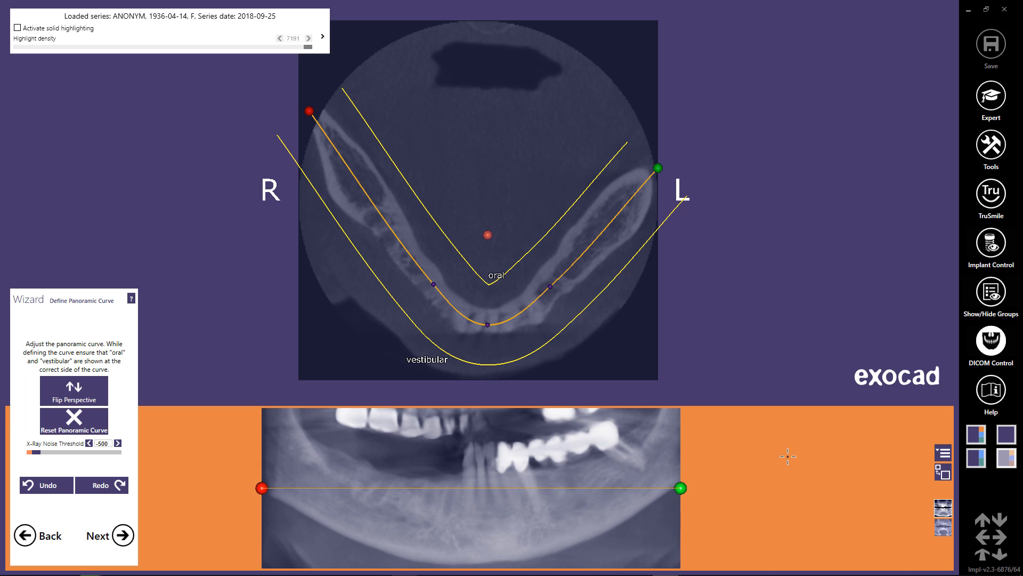
Switch the panoramic preview to the slice display and browse the axial slices to check the curve against the jawbone.
{"action": "left_click", "coordinate": [946, 531]}
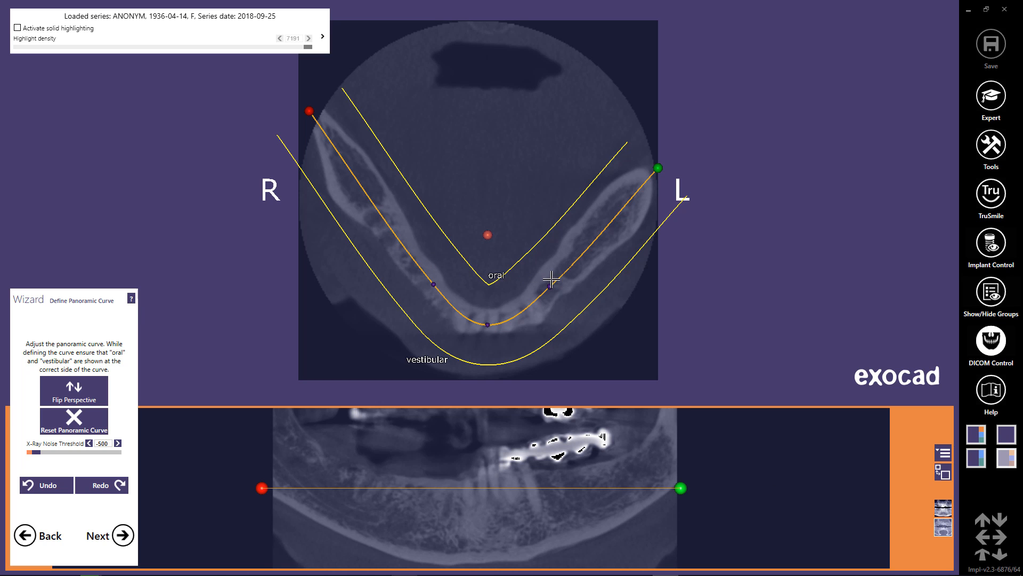
{"action": "scroll", "coordinate": [550, 277], "scroll_direction": "down", "scroll_amount": 3}
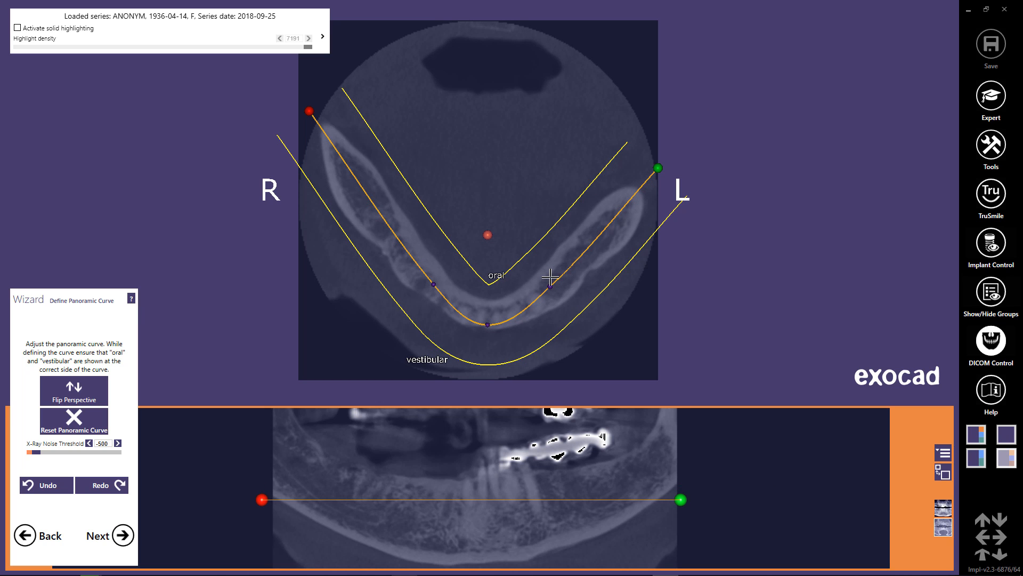
Refine the right half of the panoramic curve, adding two control points and moving points and the end onto the centre of the jawbone.
{"action": "scroll", "coordinate": [552, 278], "scroll_direction": "down", "scroll_amount": 3}
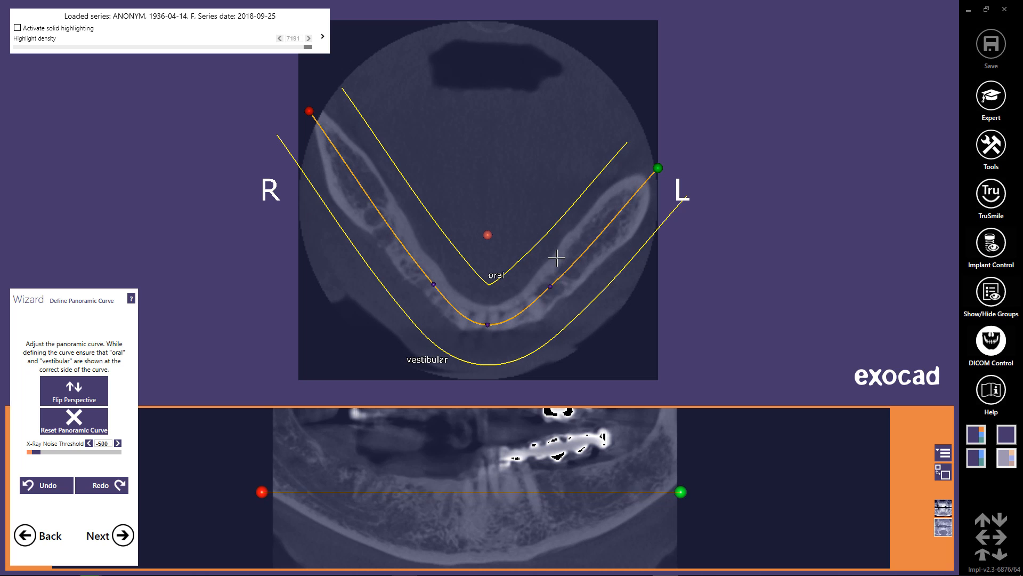
{"action": "scroll", "coordinate": [556, 280], "scroll_direction": "down", "scroll_amount": 2}
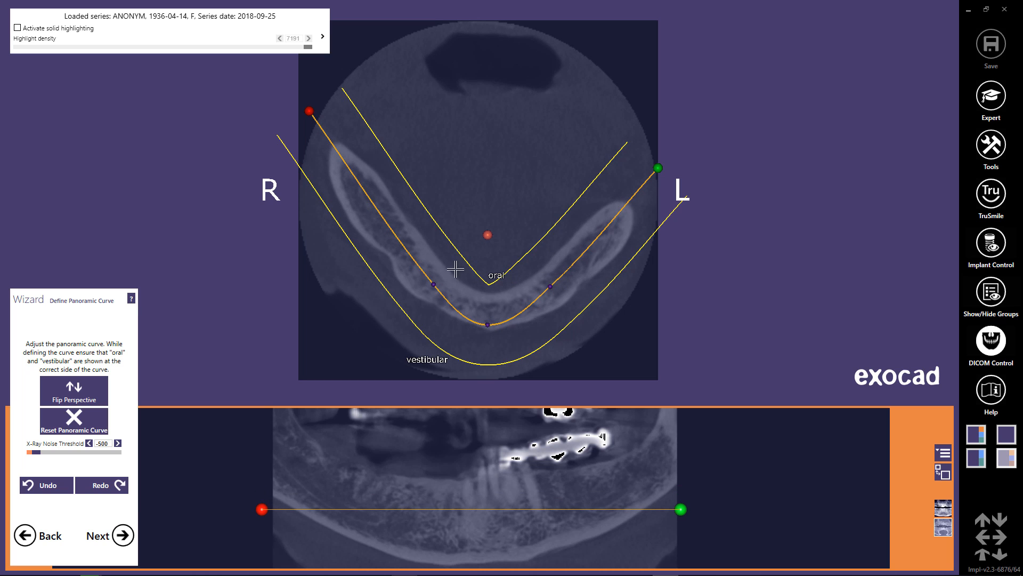
{"action": "left_click", "coordinate": [396, 236]}
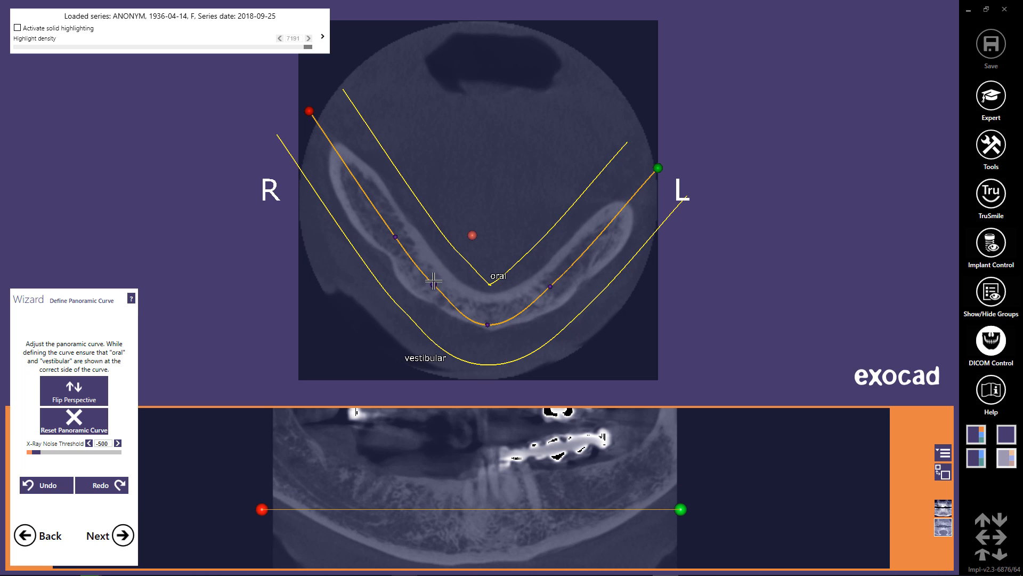
{"action": "mouse_move", "coordinate": [434, 281]}
{"action": "left_mouse_down"}
{"action": "mouse_move", "coordinate": [435, 295]}
{"action": "mouse_move", "coordinate": [424, 288]}
{"action": "left_mouse_up"}
{"action": "left_click_drag", "start_coordinate": [395, 237], "coordinate": [389, 239]}
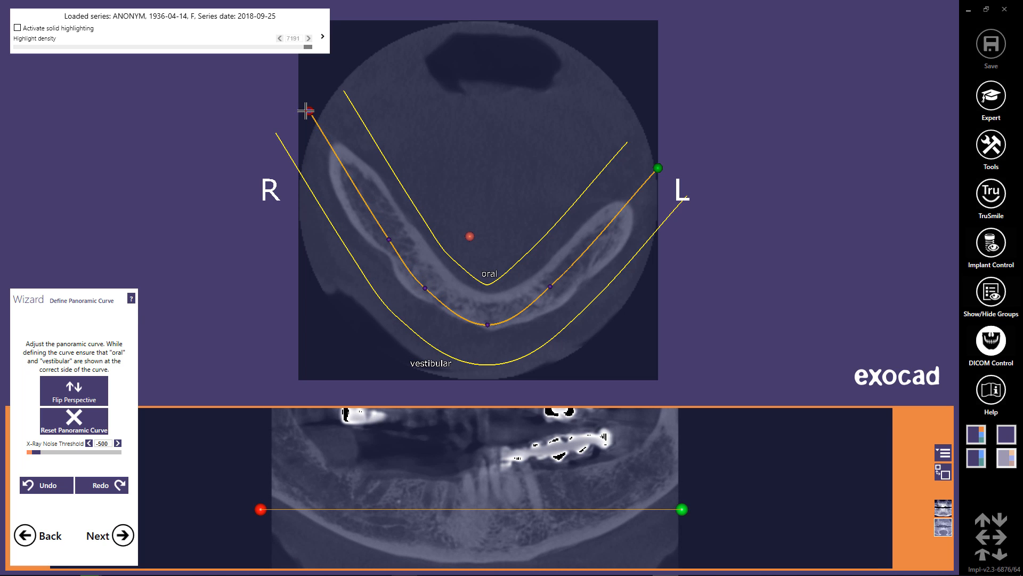
{"action": "mouse_move", "coordinate": [309, 110]}
{"action": "left_mouse_down"}
{"action": "mouse_move", "coordinate": [301, 112]}
{"action": "mouse_move", "coordinate": [309, 110]}
{"action": "left_mouse_up"}
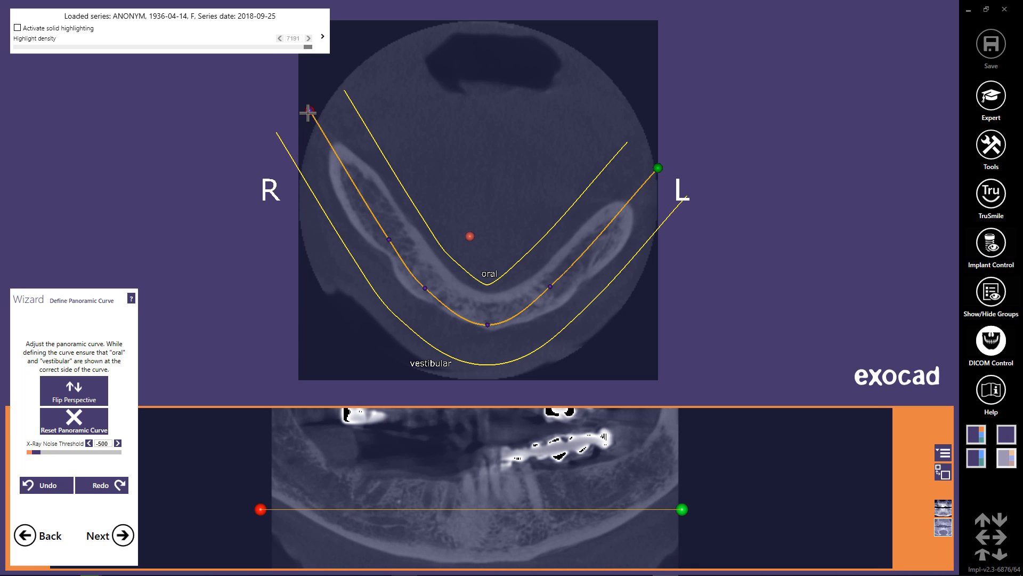
{"action": "left_click_drag", "start_coordinate": [356, 198], "coordinate": [363, 193]}
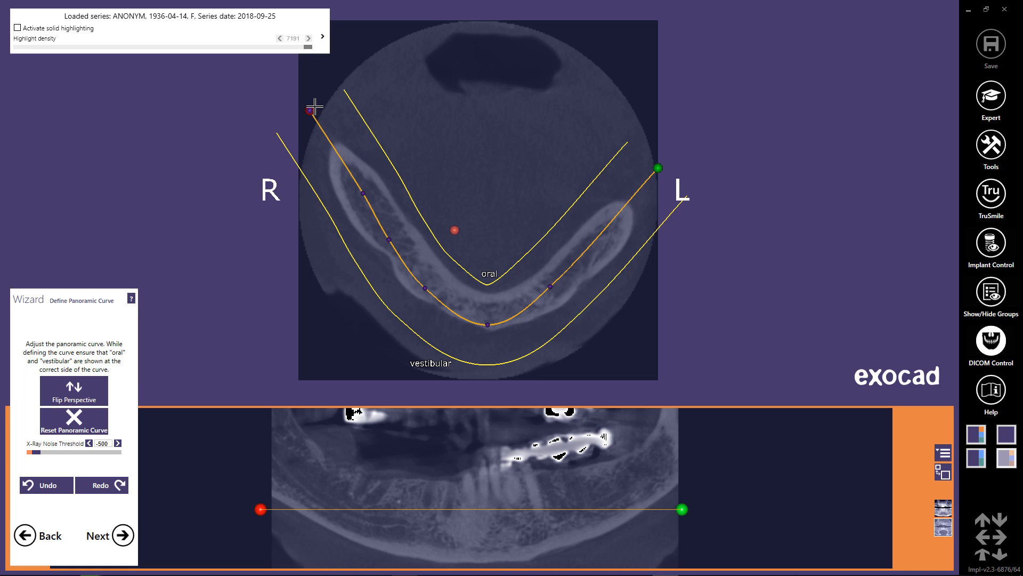
{"action": "left_click_drag", "start_coordinate": [315, 107], "coordinate": [325, 104]}
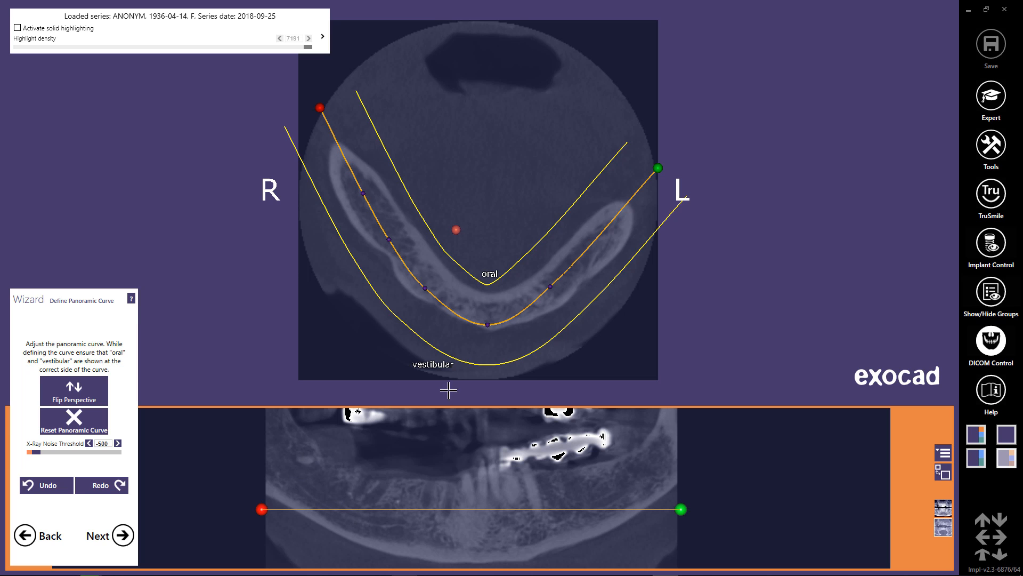
Switch the panoramic preview back to the X-ray display, set the X-ray noise threshold to 106, and continue to the mandibular canal definition.
{"action": "left_click", "coordinate": [944, 508]}
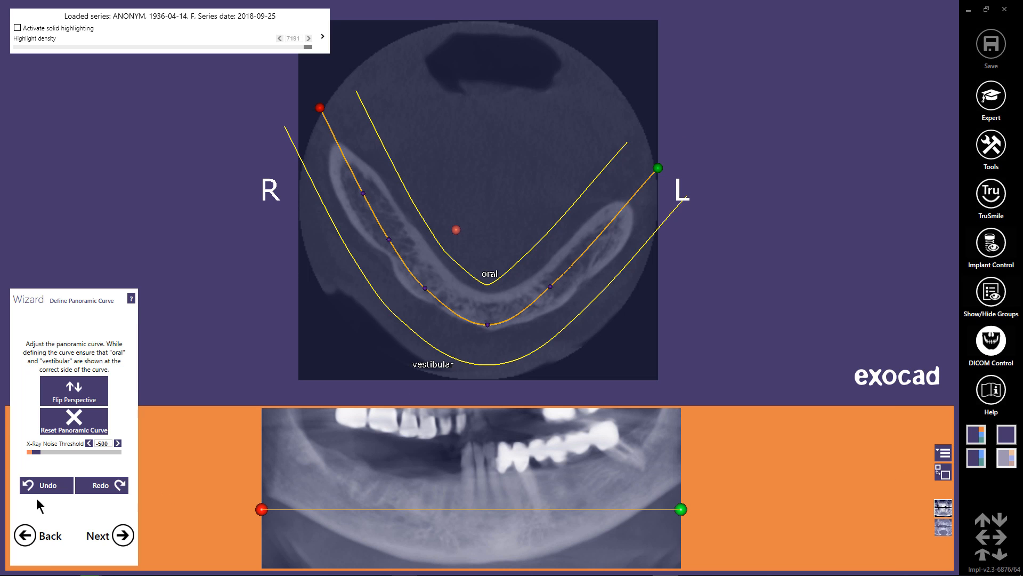
{"action": "left_click_drag", "start_coordinate": [36, 451], "coordinate": [43, 451]}
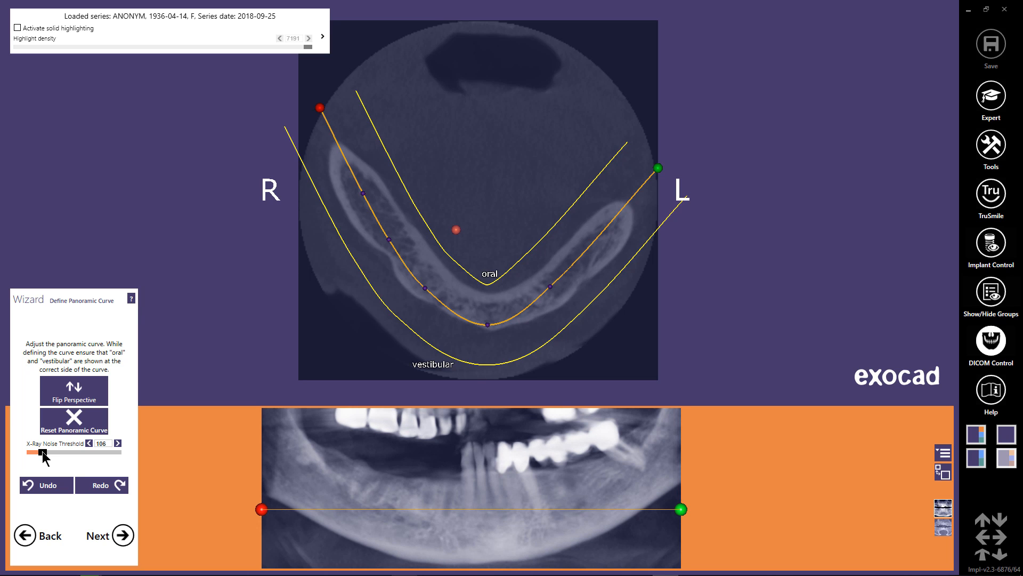
{"action": "left_click", "coordinate": [123, 533]}
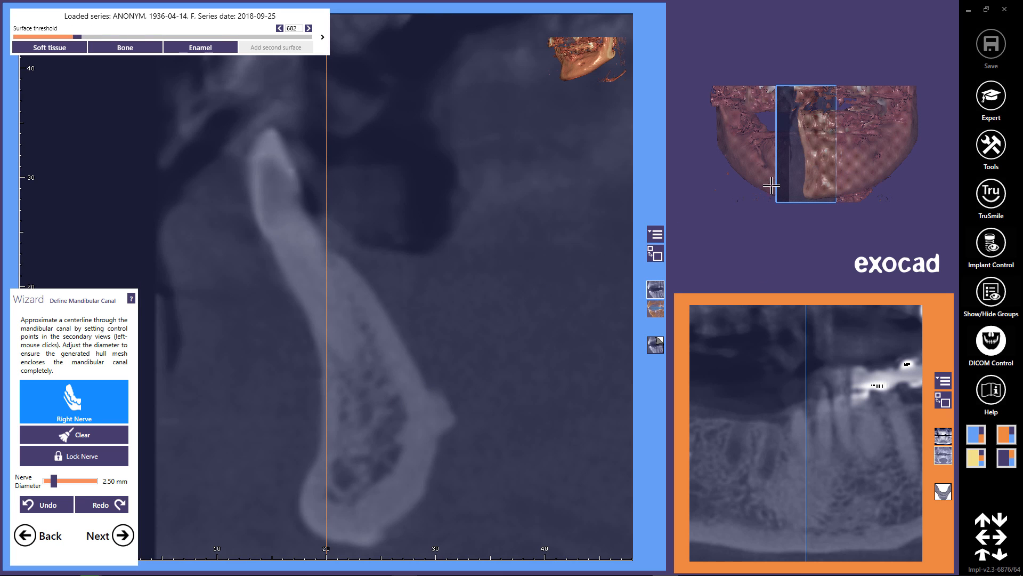
Locate the right mental foramen on the 3D jaw, align the cross-section to it, and set the right nerve's first two points at the canal exit.
{"action": "right_click_drag", "start_coordinate": [771, 186], "coordinate": [793, 146]}
{"action": "scroll", "coordinate": [853, 202], "scroll_direction": "up", "scroll_amount": 5}
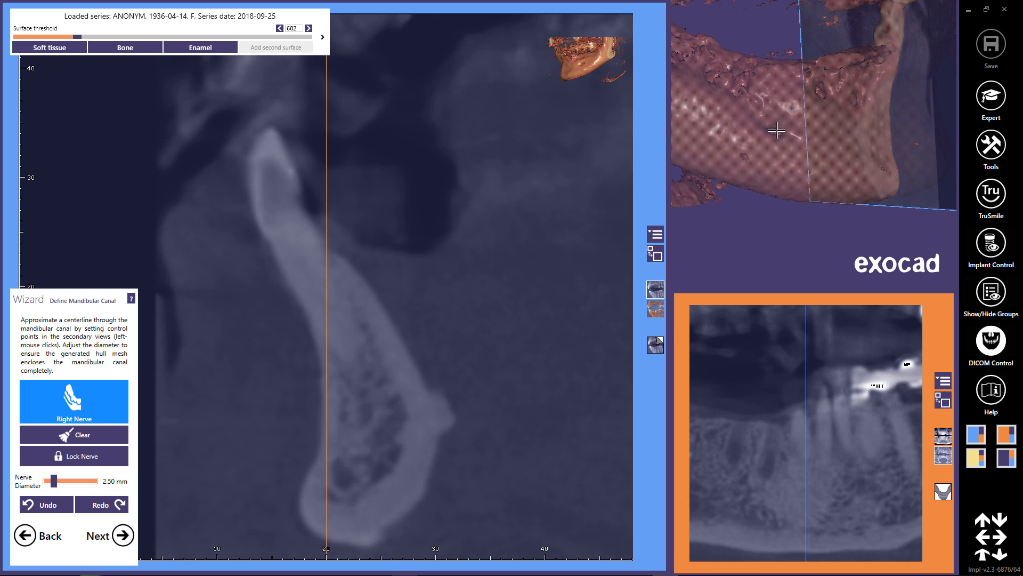
{"action": "double_click", "coordinate": [776, 131]}
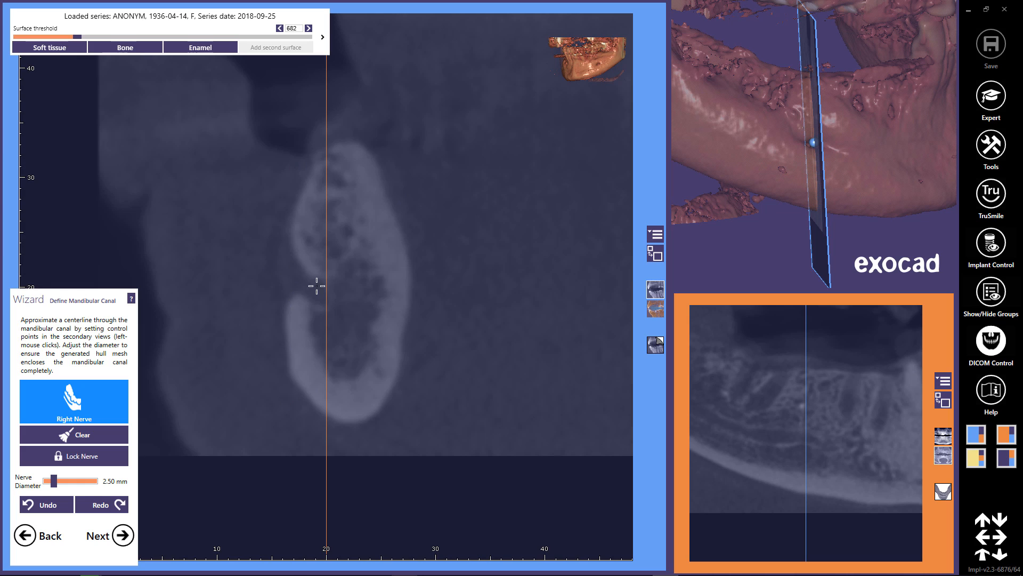
{"action": "left_click", "coordinate": [287, 275]}
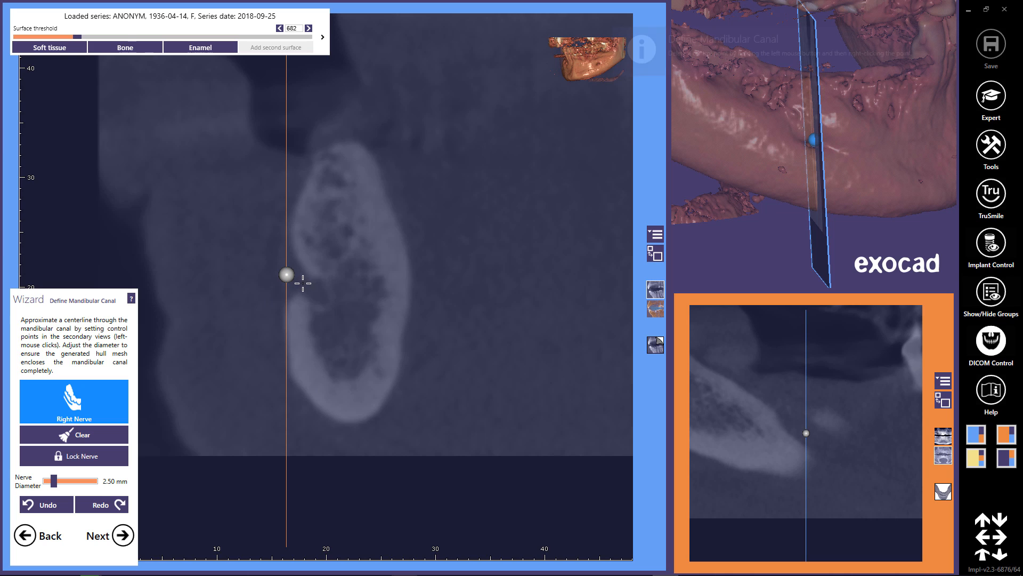
{"action": "left_click", "coordinate": [320, 294]}
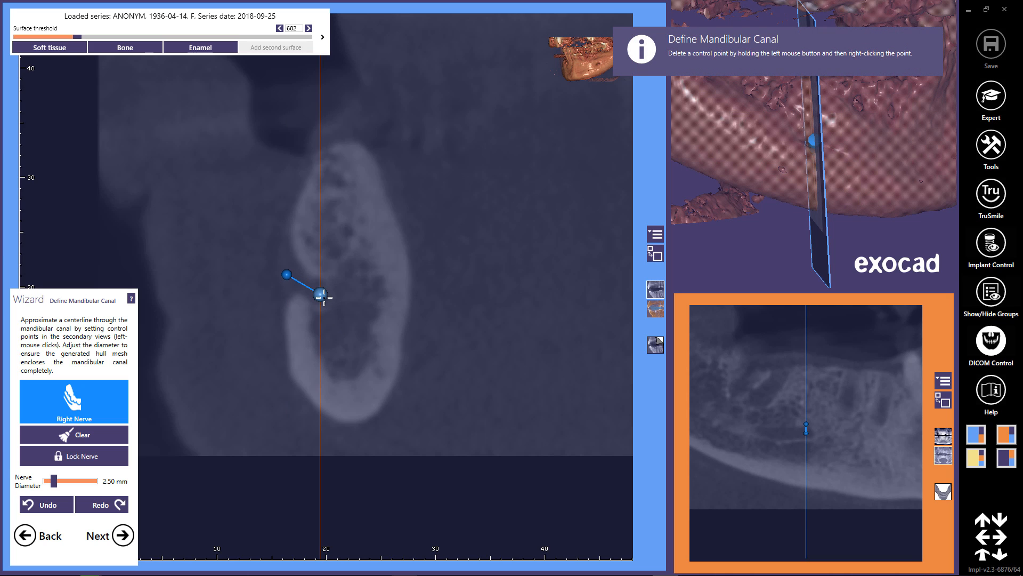
Trace the right nerve backwards from the mental foramen, setting a control point on the canal in successive cross-sections.
{"action": "scroll", "coordinate": [324, 297], "scroll_direction": "down", "scroll_amount": 4}
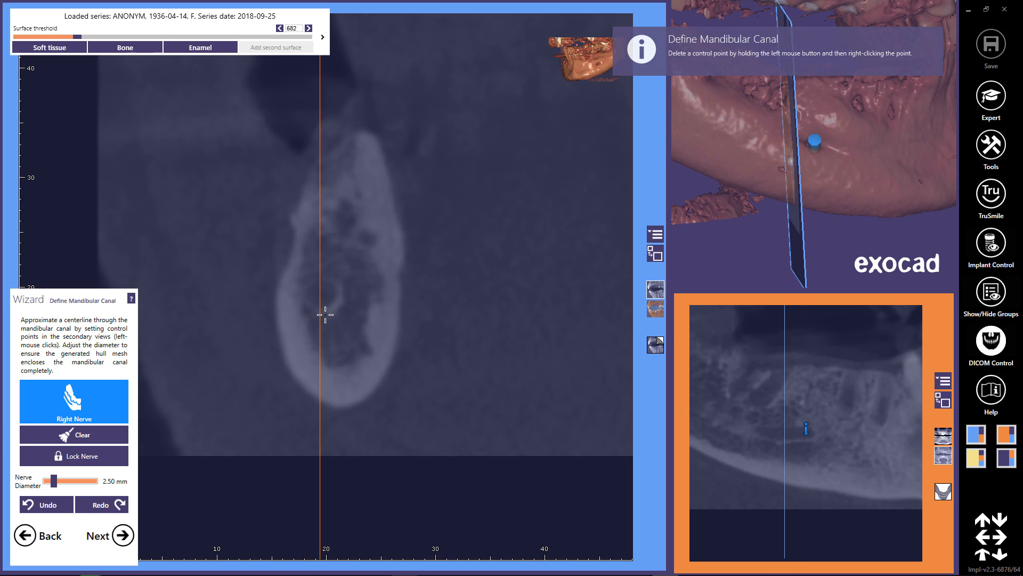
{"action": "left_click", "coordinate": [322, 294]}
{"action": "scroll", "coordinate": [323, 295], "scroll_direction": "down", "scroll_amount": 4}
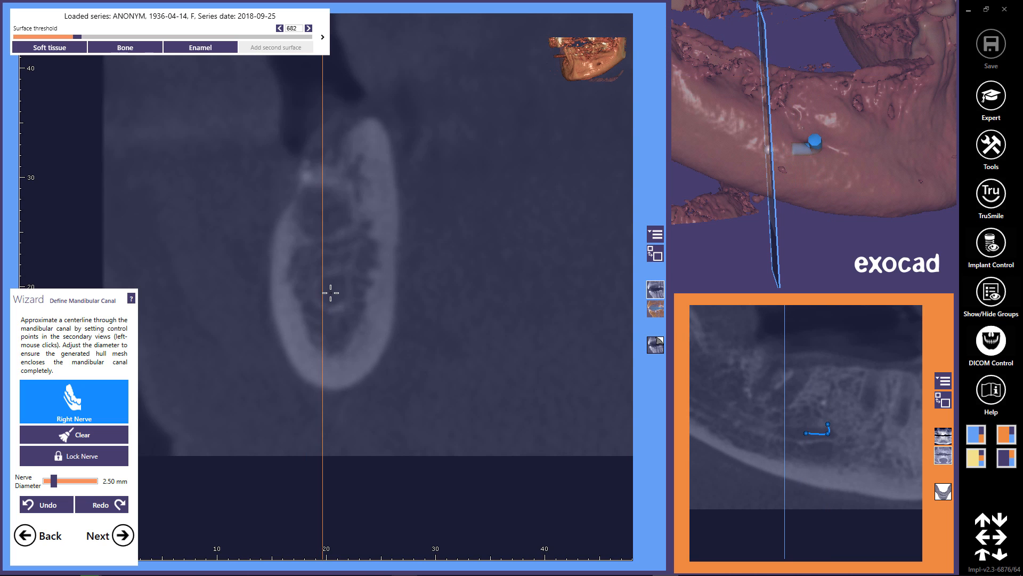
{"action": "left_click", "coordinate": [333, 294]}
{"action": "scroll", "coordinate": [331, 296], "scroll_direction": "down", "scroll_amount": 4}
{"action": "scroll", "coordinate": [337, 277], "scroll_direction": "down", "scroll_amount": 4}
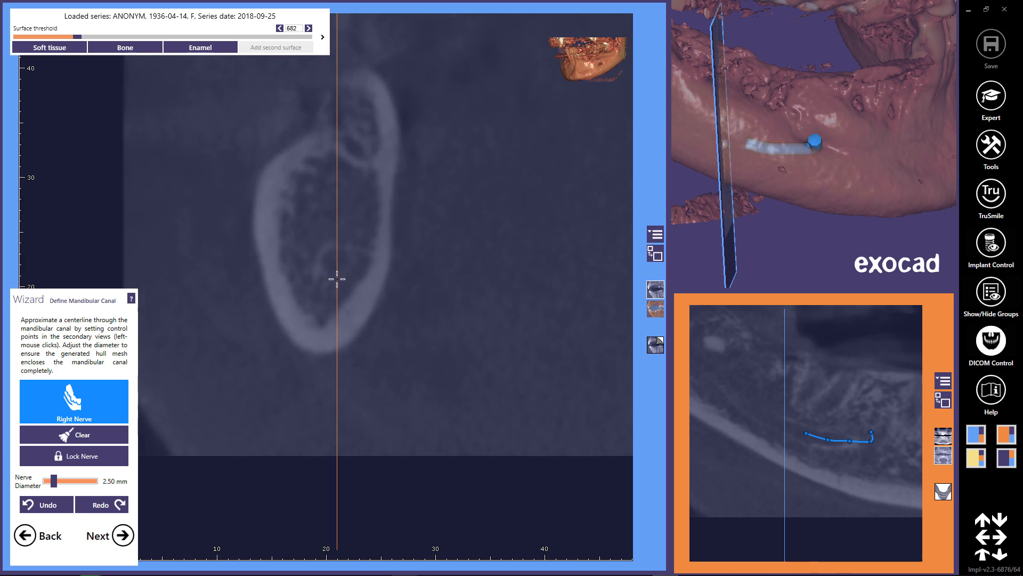
{"action": "left_click", "coordinate": [335, 257]}
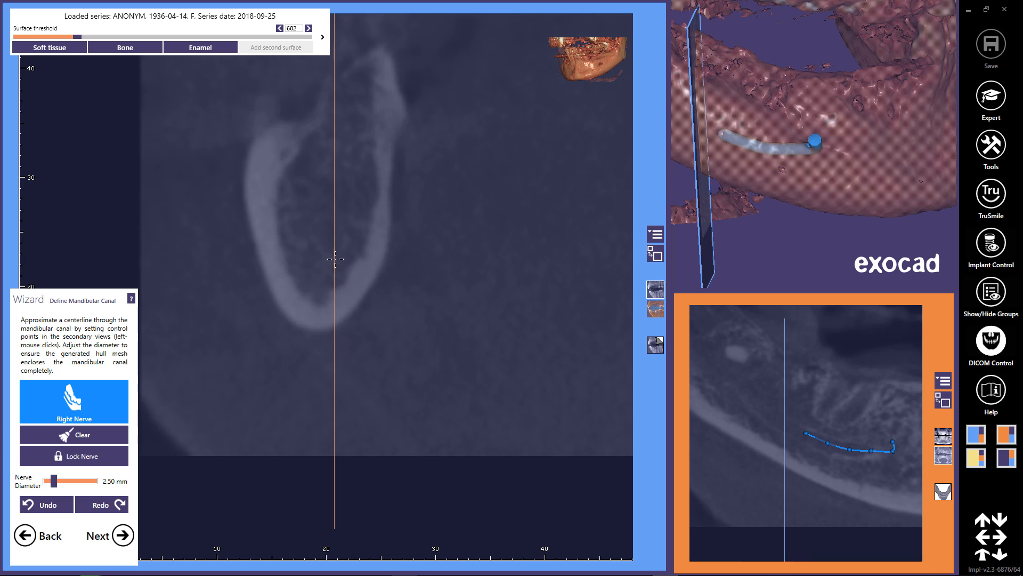
{"action": "left_click", "coordinate": [329, 235]}
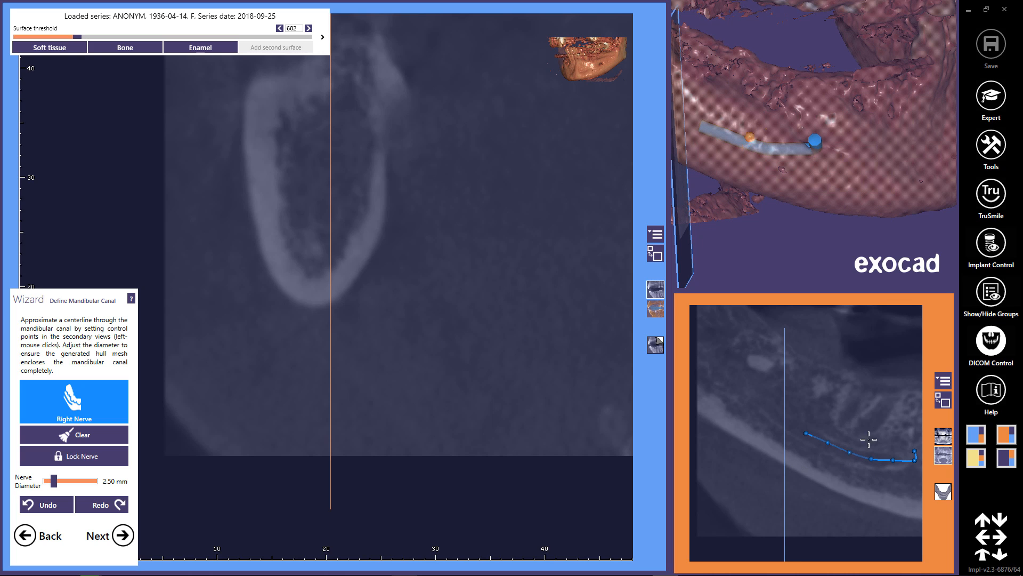
Enlarge the panoramic slice view and extend the right nerve along the canal up to the rear of the jaw branch.
{"action": "left_click", "coordinate": [942, 401]}
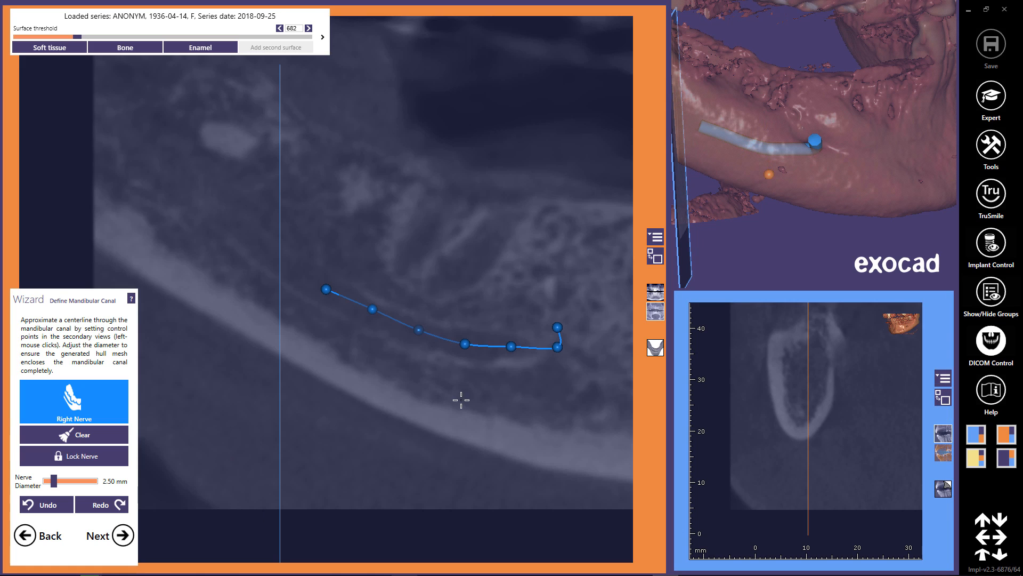
{"action": "left_click", "coordinate": [288, 273]}
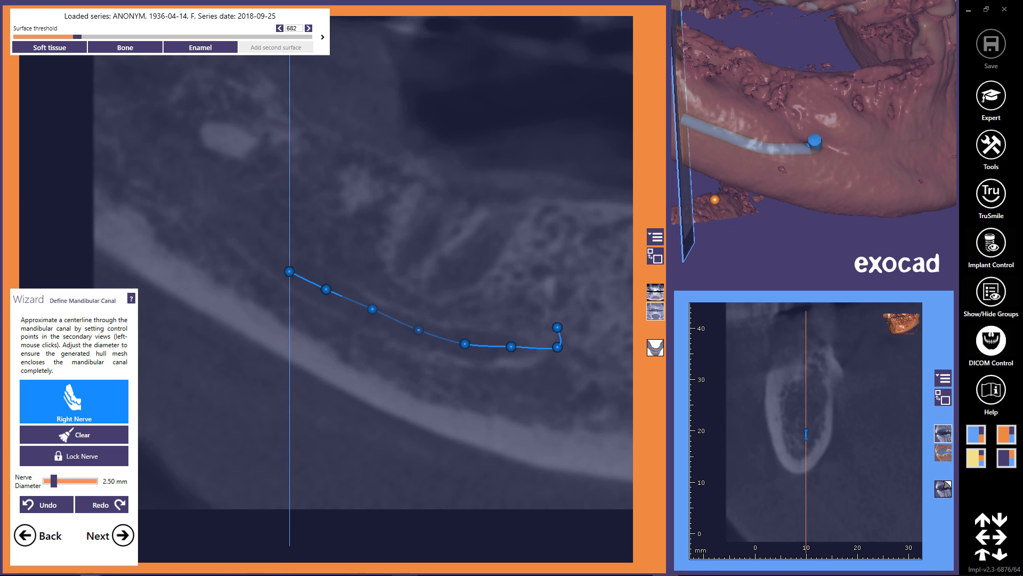
{"action": "left_click", "coordinate": [263, 247]}
{"action": "right_click_drag", "start_coordinate": [303, 330], "coordinate": [303, 349]}
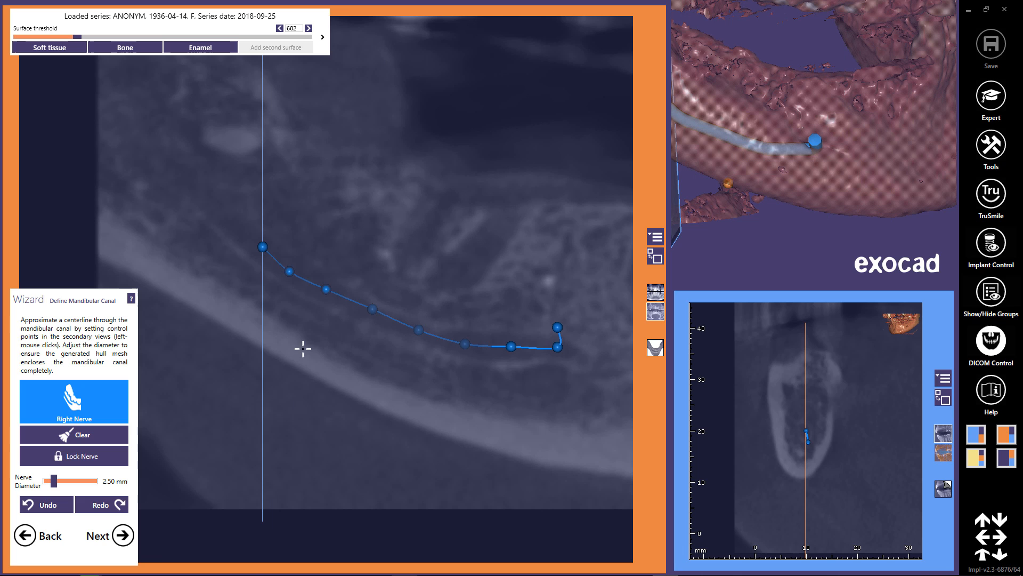
{"action": "left_click", "coordinate": [226, 220]}
{"action": "right_click_drag", "start_coordinate": [342, 155], "coordinate": [341, 183]}
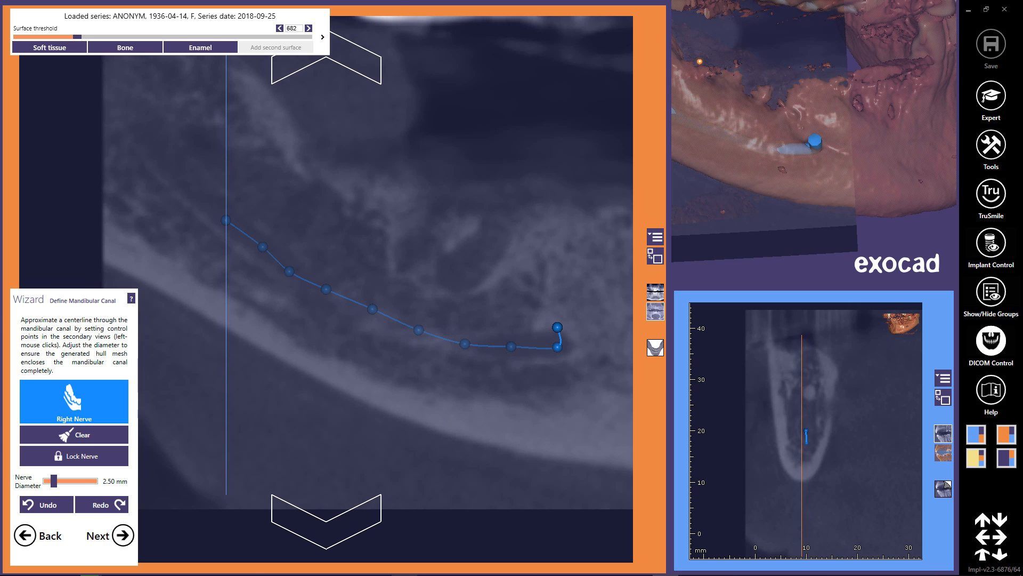
{"action": "left_click", "coordinate": [182, 179]}
{"action": "left_click", "coordinate": [144, 140]}
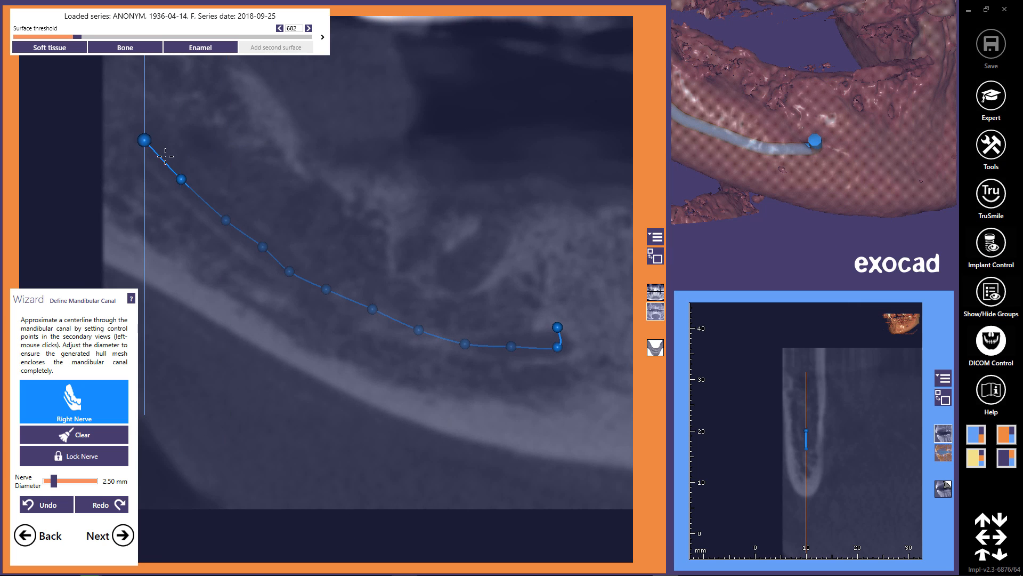
Refine the nerve's front bend near the mental foramen with an extra control point, check the nerve diameter, and continue to placing the model teeth.
{"action": "right_click_drag", "start_coordinate": [541, 402], "coordinate": [544, 413]}
{"action": "left_click_drag", "start_coordinate": [557, 348], "coordinate": [568, 350]}
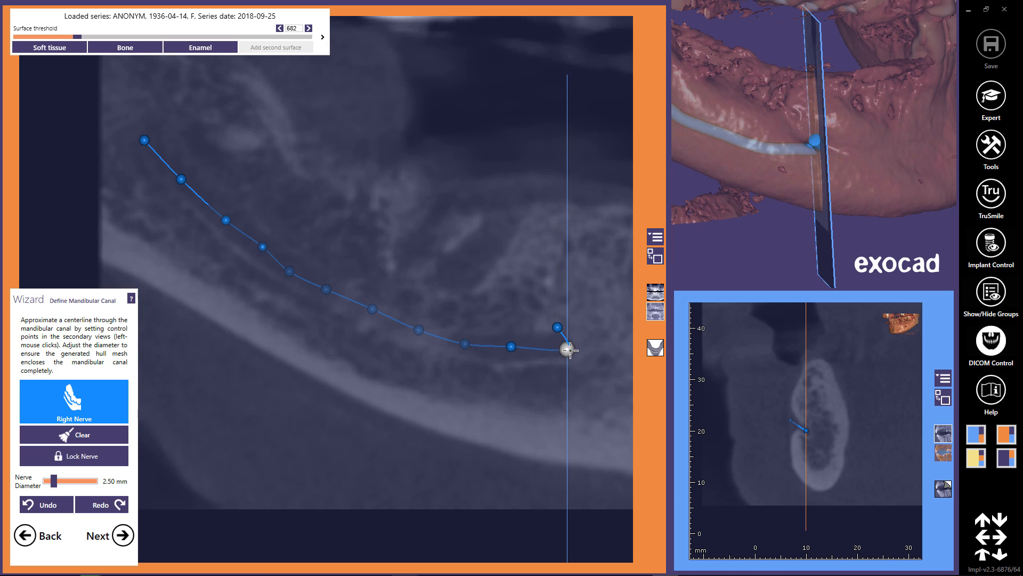
{"action": "left_click", "coordinate": [537, 349]}
{"action": "mouse_move", "coordinate": [553, 400]}
{"action": "right_mouse_down"}
{"action": "mouse_move", "coordinate": [553, 427]}
{"action": "mouse_move", "coordinate": [546, 413]}
{"action": "right_mouse_up"}
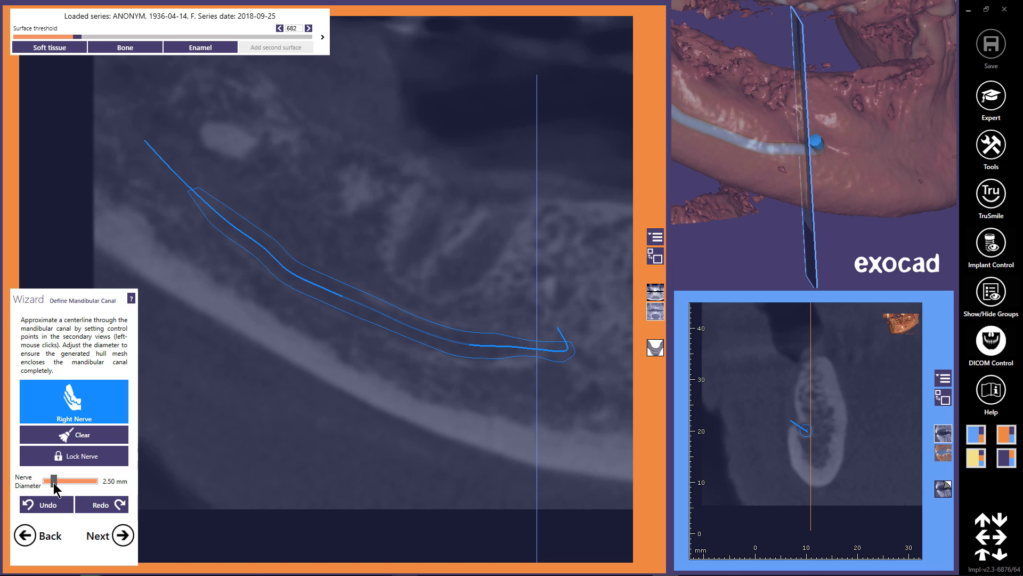
{"action": "left_click_drag", "start_coordinate": [54, 483], "coordinate": [53, 487]}
{"action": "right_click_drag", "start_coordinate": [288, 473], "coordinate": [289, 473]}
{"action": "left_click", "coordinate": [122, 536]}
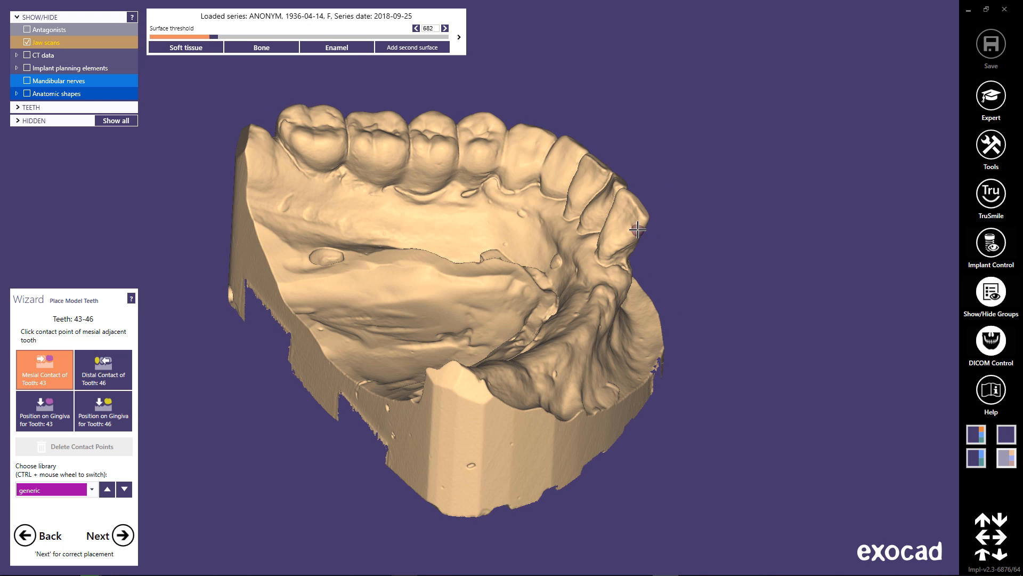
{"action": "left_click", "coordinate": [543, 356]}
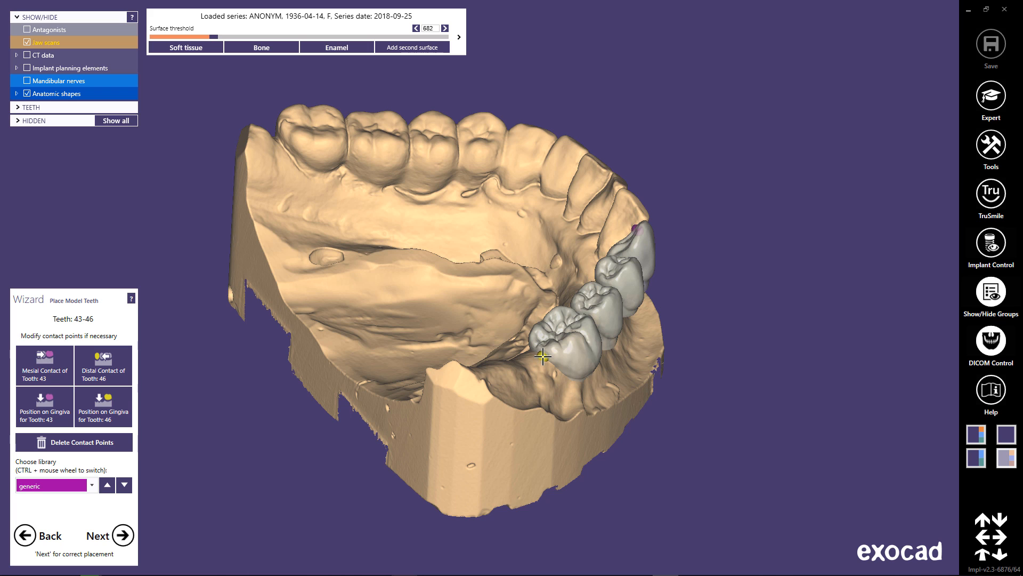
{"action": "left_click", "coordinate": [105, 413]}
{"action": "left_click", "coordinate": [614, 356]}
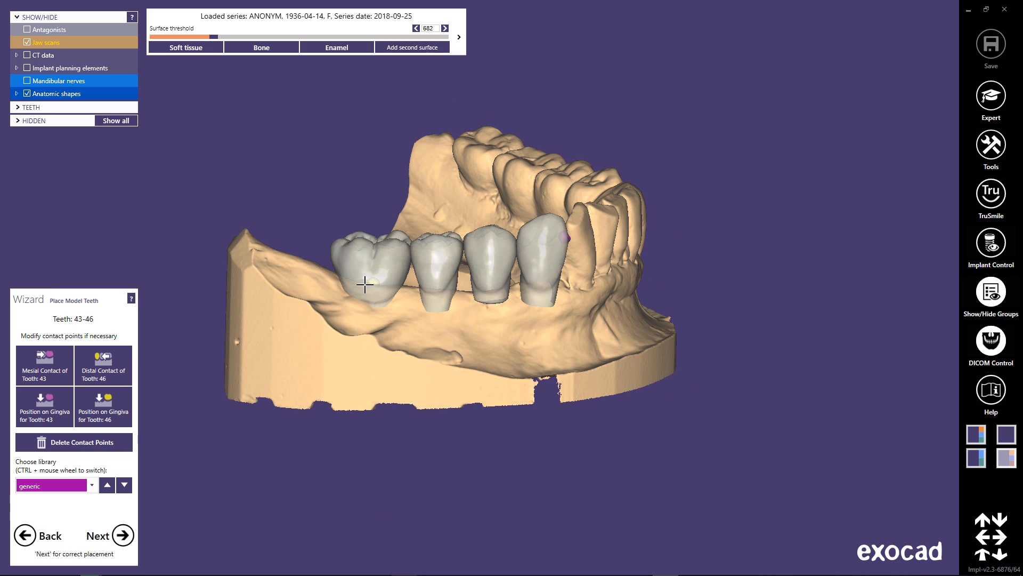
{"action": "left_click", "coordinate": [368, 279]}
{"action": "left_click", "coordinate": [356, 285]}
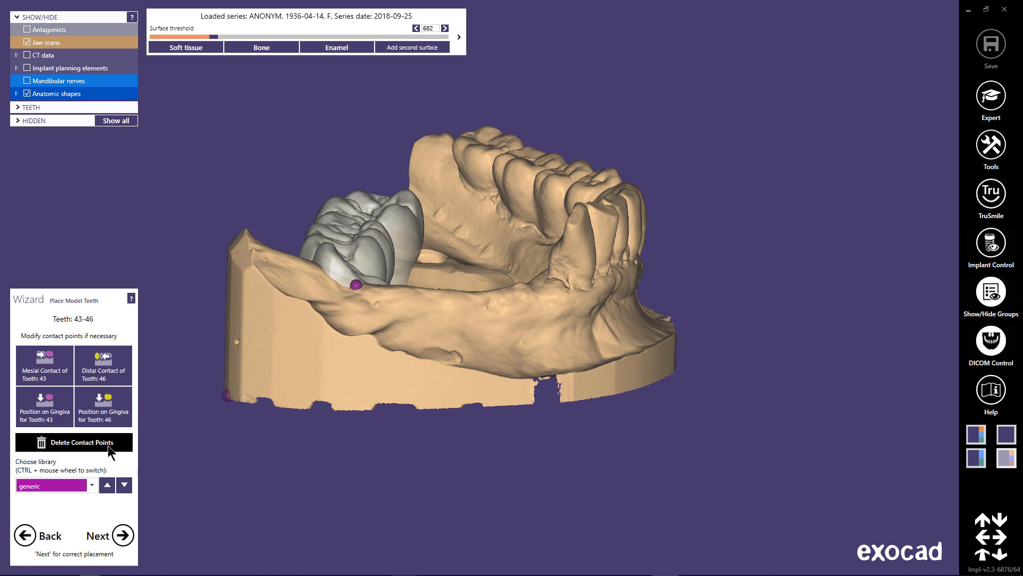
{"action": "left_click", "coordinate": [80, 446]}
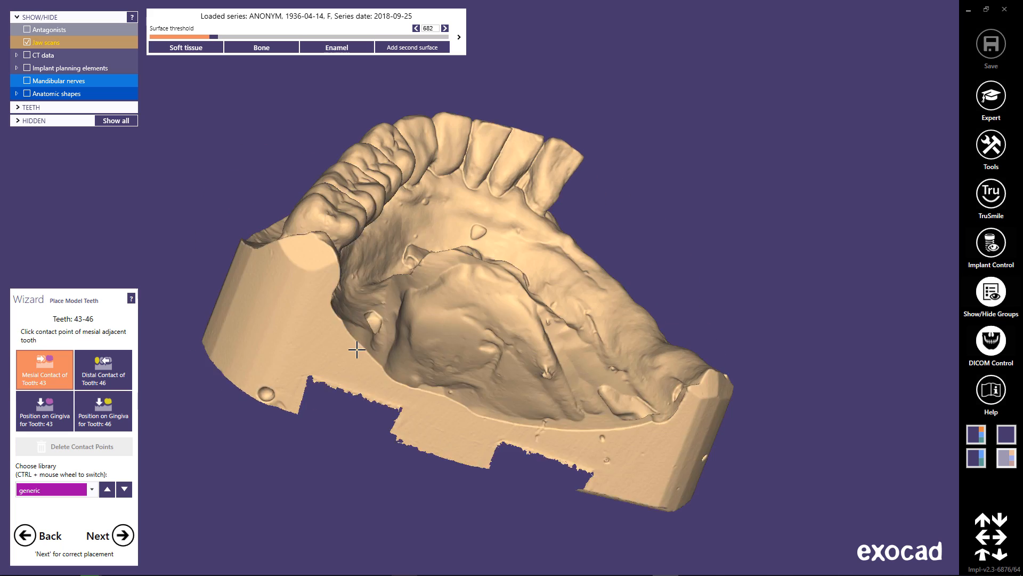
Place model teeth 43-46 by marking the mesial, distal and tooth 46 gingiva points, choose the generic-smooth library, and continue to tooth placement.
{"action": "left_click", "coordinate": [569, 151]}
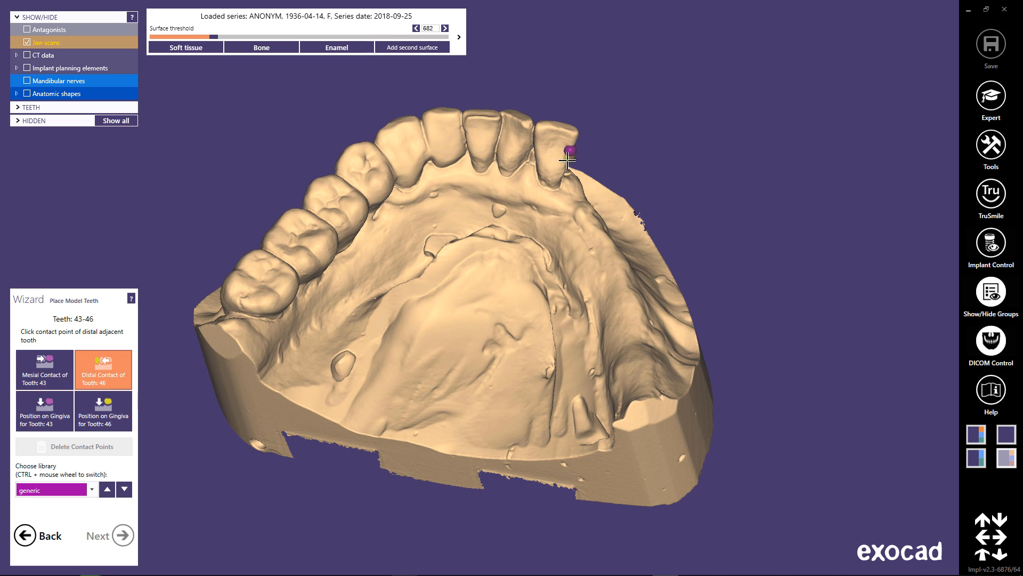
{"action": "left_click", "coordinate": [610, 283]}
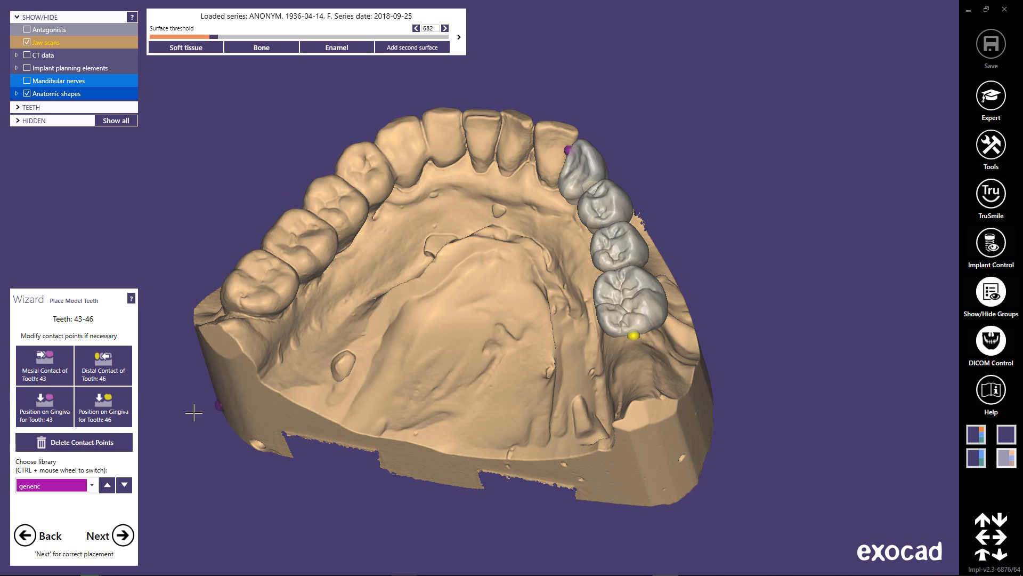
{"action": "left_click", "coordinate": [105, 410]}
{"action": "left_click", "coordinate": [484, 353]}
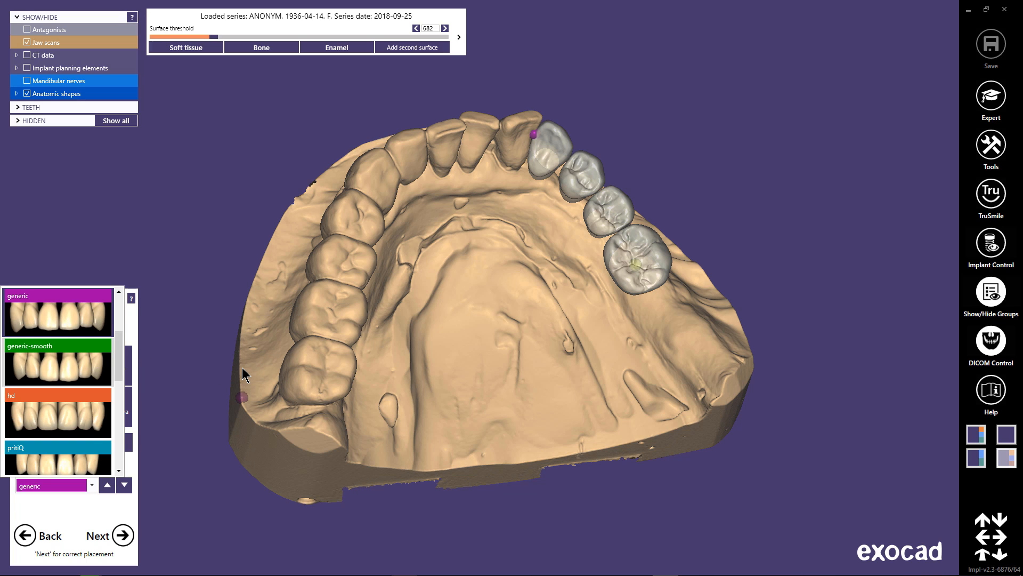
{"action": "left_click", "coordinate": [125, 534]}
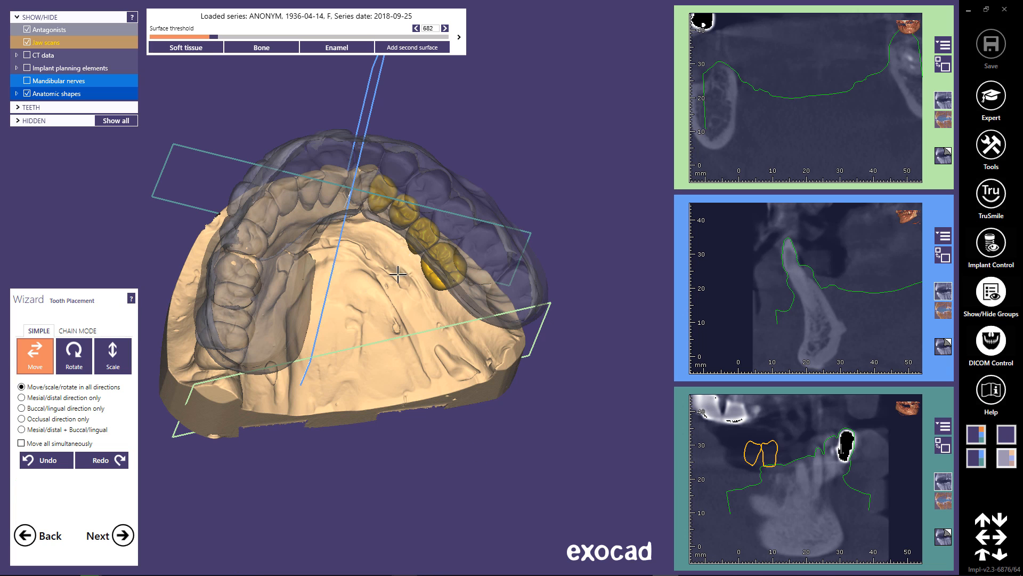
Make the antagonist scan opaque to view the bite, and hide the antagonists to expose teeth 43-46 from above.
{"action": "right_click_drag", "start_coordinate": [398, 273], "coordinate": [385, 118]}
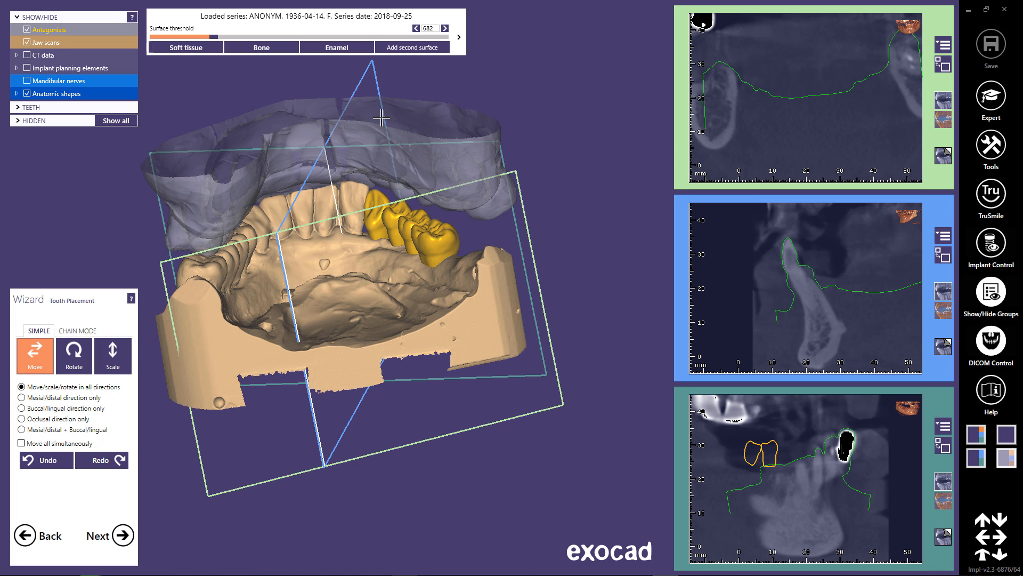
{"action": "middle_click", "coordinate": [381, 118], "text": "shift"}
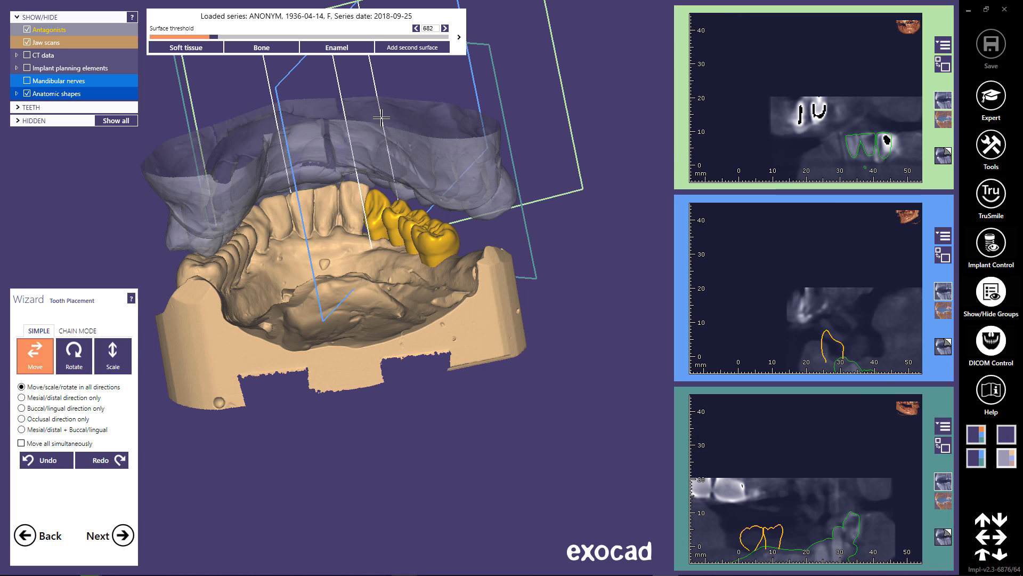
{"action": "left_click", "coordinate": [26, 31]}
{"action": "right_click_drag", "start_coordinate": [349, 200], "coordinate": [358, 287]}
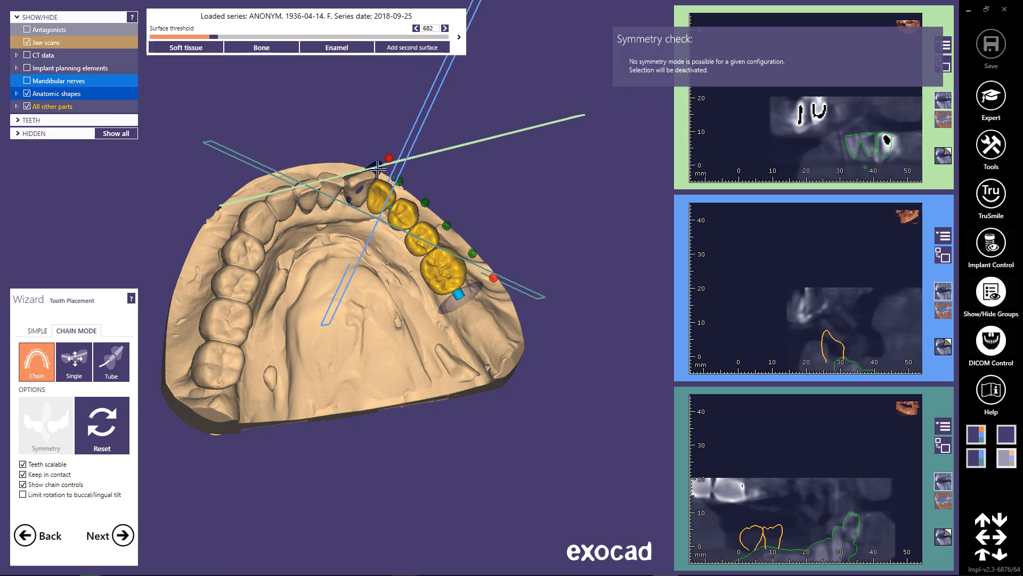
Adjust the front and rear ends of the tooth chain in chain mode so that teeth 43-46 follow the ridge.
{"action": "left_click_drag", "start_coordinate": [380, 174], "coordinate": [364, 177]}
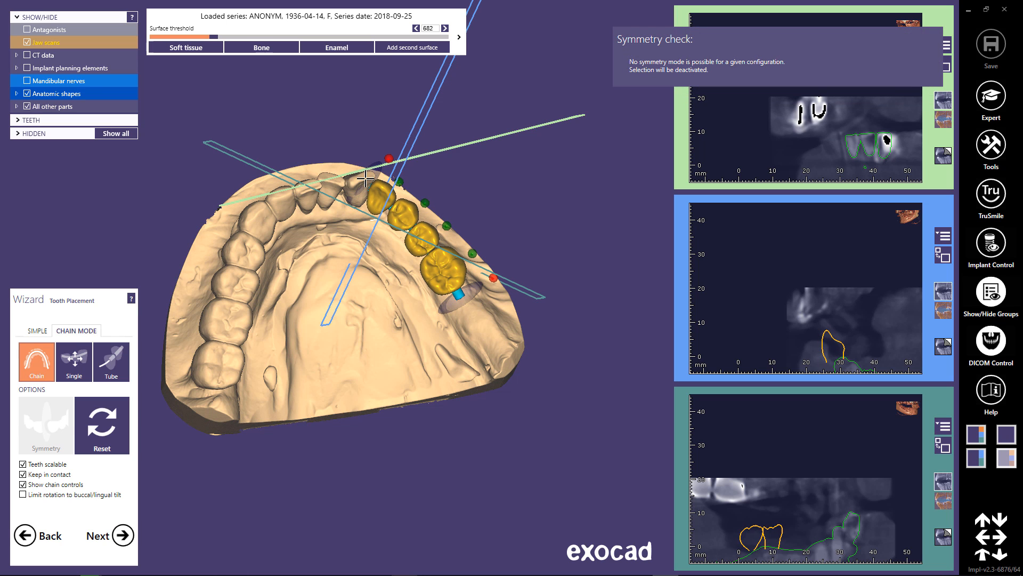
{"action": "middle_click", "coordinate": [339, 287]}
{"action": "right_click_drag", "start_coordinate": [359, 322], "coordinate": [360, 325]}
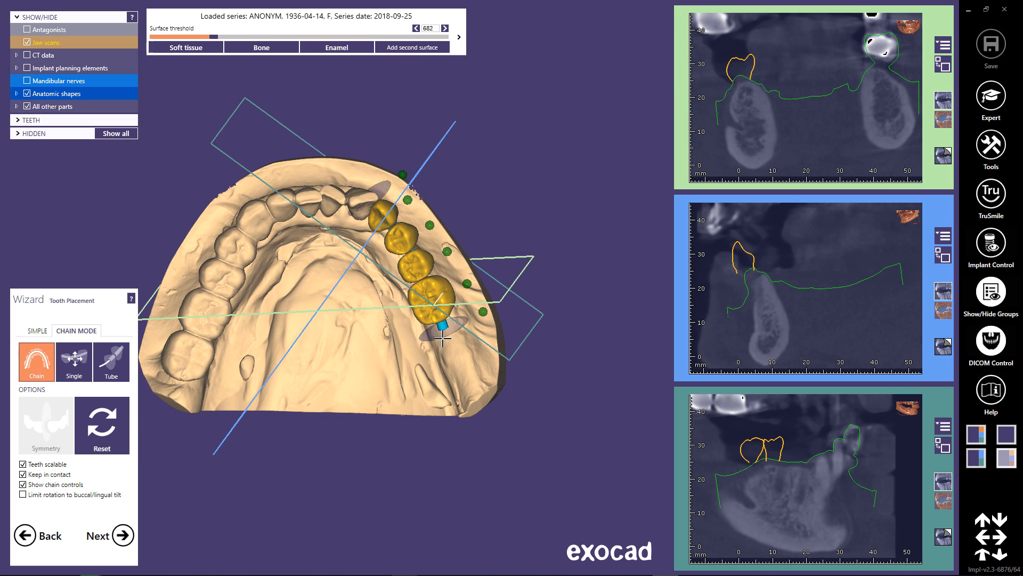
{"action": "left_click_drag", "start_coordinate": [443, 330], "coordinate": [463, 329]}
{"action": "mouse_move", "coordinate": [372, 369]}
{"action": "right_mouse_down"}
{"action": "mouse_move", "coordinate": [377, 359]}
{"action": "mouse_move", "coordinate": [359, 364]}
{"action": "mouse_move", "coordinate": [376, 367]}
{"action": "mouse_move", "coordinate": [376, 356]}
{"action": "right_mouse_up"}
{"action": "left_click_drag", "start_coordinate": [238, 245], "coordinate": [236, 238]}
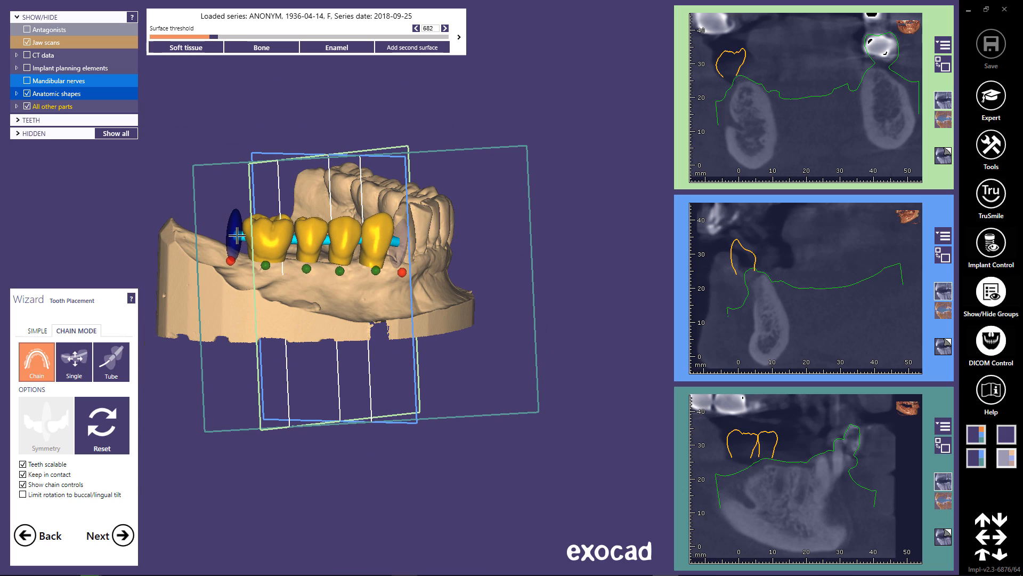
Show the antagonists, examine the occlusal contacts of teeth 43-46 from the side and from above, and hide the antagonists again.
{"action": "left_click", "coordinate": [28, 30]}
{"action": "right_click_drag", "start_coordinate": [325, 315], "coordinate": [230, 156]}
{"action": "left_click_drag", "start_coordinate": [229, 156], "coordinate": [231, 152]}
{"action": "right_click_drag", "start_coordinate": [231, 153], "coordinate": [247, 222]}
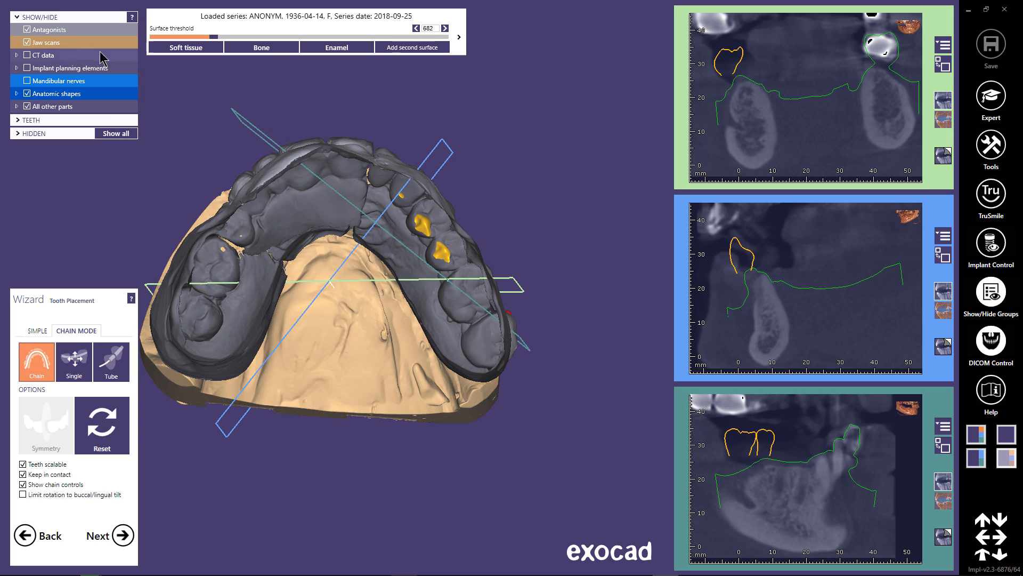
{"action": "left_click", "coordinate": [27, 31]}
Fine-tune the front and rear ends of the tooth chain and check teeth 43-46 against the antagonists.
{"action": "left_click_drag", "start_coordinate": [396, 178], "coordinate": [390, 180]}
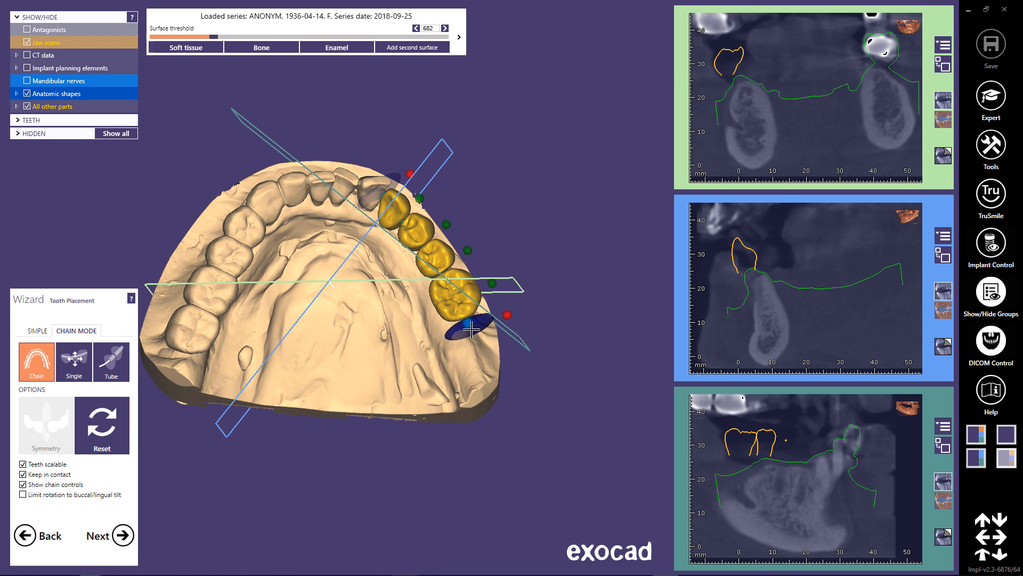
{"action": "left_click_drag", "start_coordinate": [471, 330], "coordinate": [477, 329]}
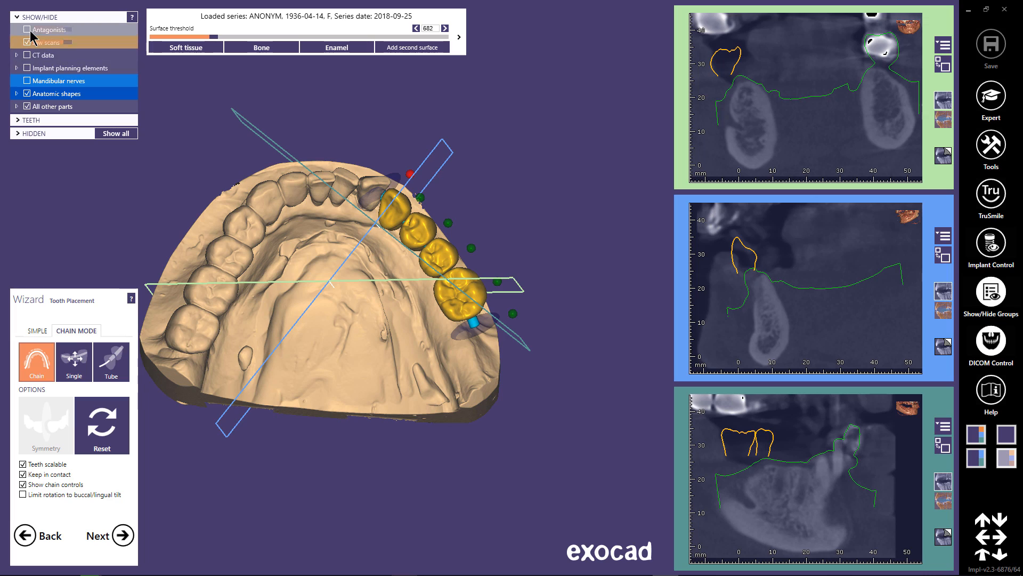
{"action": "left_click", "coordinate": [27, 30]}
{"action": "mouse_move", "coordinate": [353, 285]}
{"action": "right_mouse_down"}
{"action": "mouse_move", "coordinate": [338, 294]}
{"action": "mouse_move", "coordinate": [361, 299]}
{"action": "mouse_move", "coordinate": [341, 301]}
{"action": "mouse_move", "coordinate": [321, 240]}
{"action": "mouse_move", "coordinate": [334, 289]}
{"action": "right_mouse_up"}
{"action": "left_click", "coordinate": [28, 31]}
Return to simple placement mode and check the individual teeth 43-46 from several sides with the antagonists shown.
{"action": "left_click", "coordinate": [42, 332]}
{"action": "right_click_drag", "start_coordinate": [352, 343], "coordinate": [359, 320]}
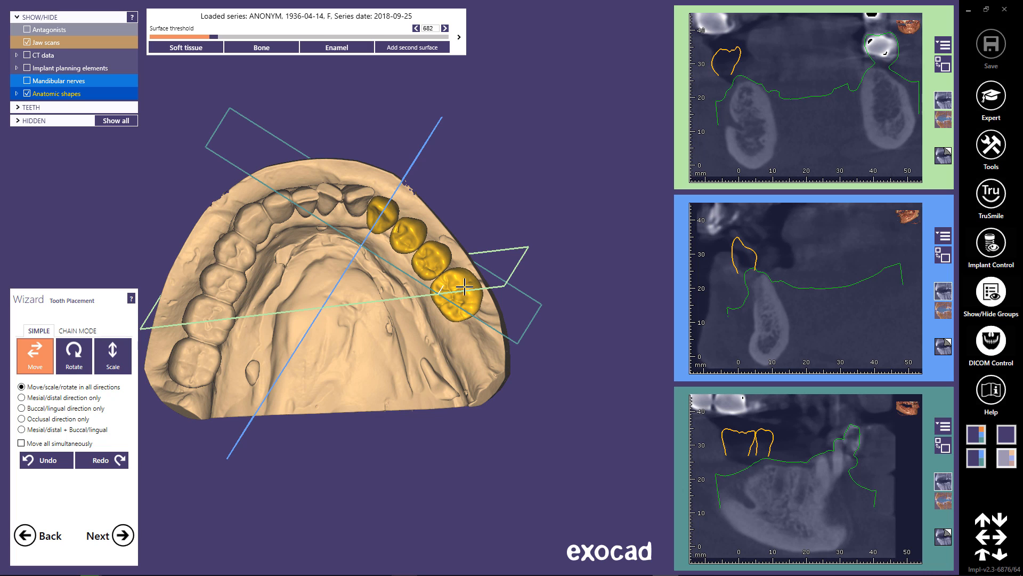
{"action": "right_click_drag", "start_coordinate": [396, 333], "coordinate": [356, 338]}
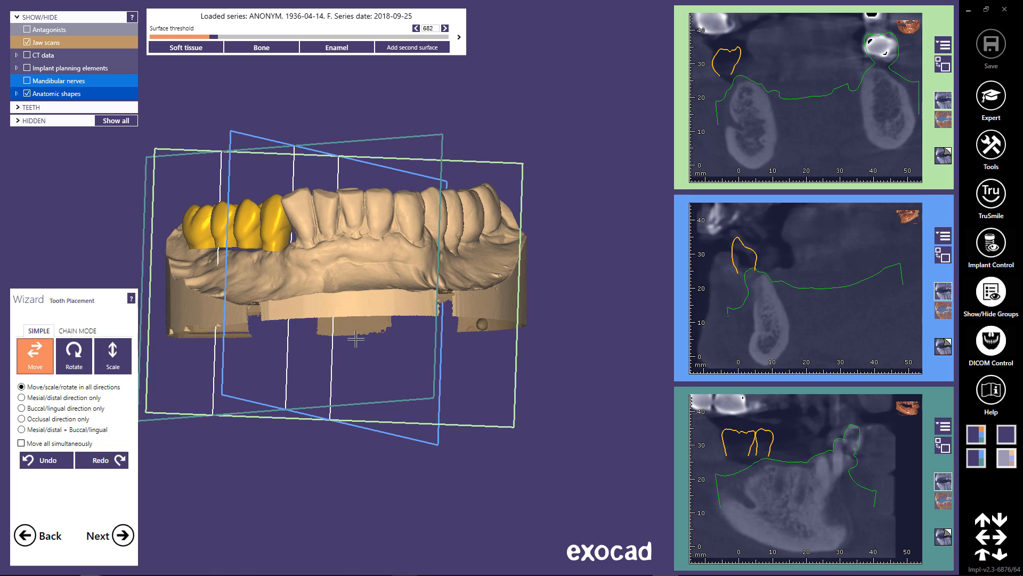
{"action": "left_click", "coordinate": [27, 31]}
{"action": "right_click_drag", "start_coordinate": [315, 297], "coordinate": [313, 307]}
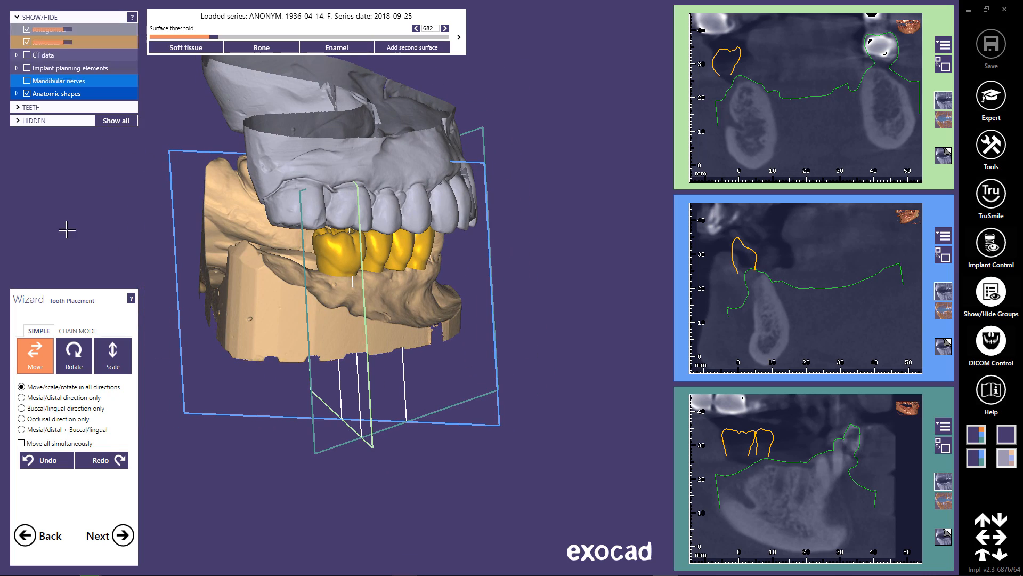
Finish the tooth placement, check the bone density threshold at 682, and continue to implant positioning.
{"action": "left_click", "coordinate": [123, 536]}
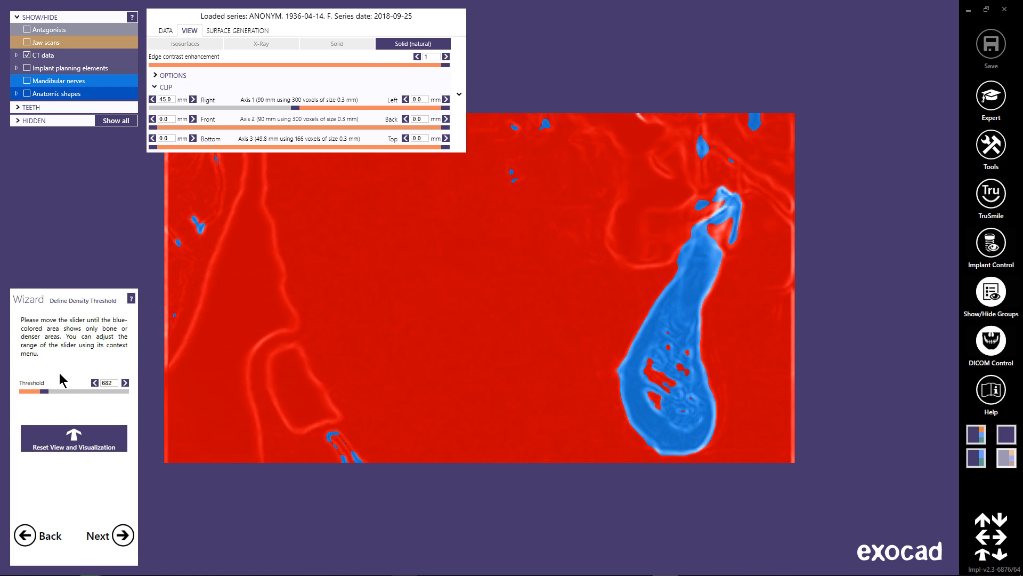
{"action": "left_click_drag", "start_coordinate": [43, 391], "coordinate": [45, 392]}
{"action": "left_click", "coordinate": [123, 537]}
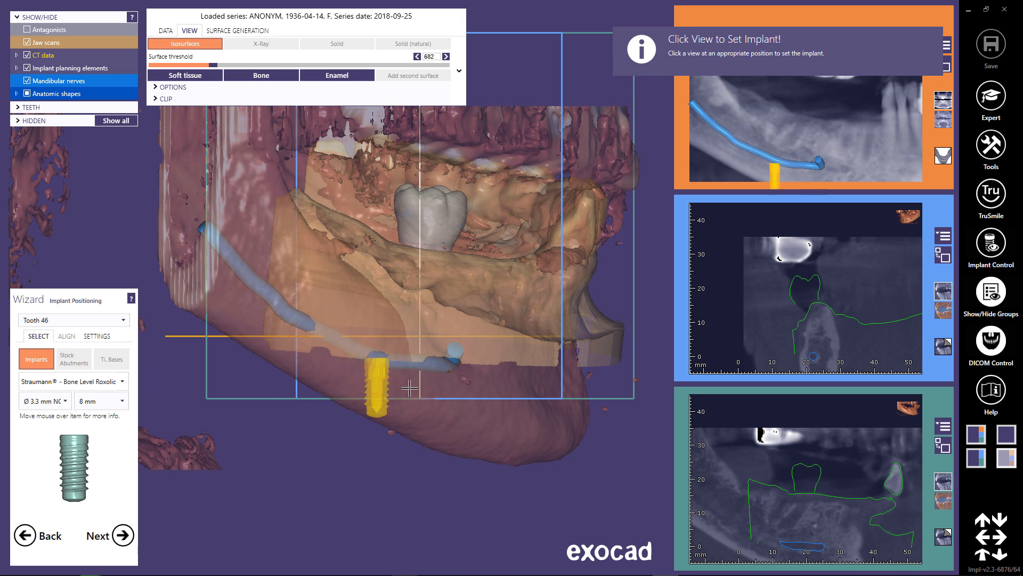
Select tooth 43 for implant positioning and set a Straumann Bone Level Roxolid implant, Ø 3.3 mm NC and 8 mm long.
{"action": "right_click_drag", "start_coordinate": [443, 385], "coordinate": [442, 385]}
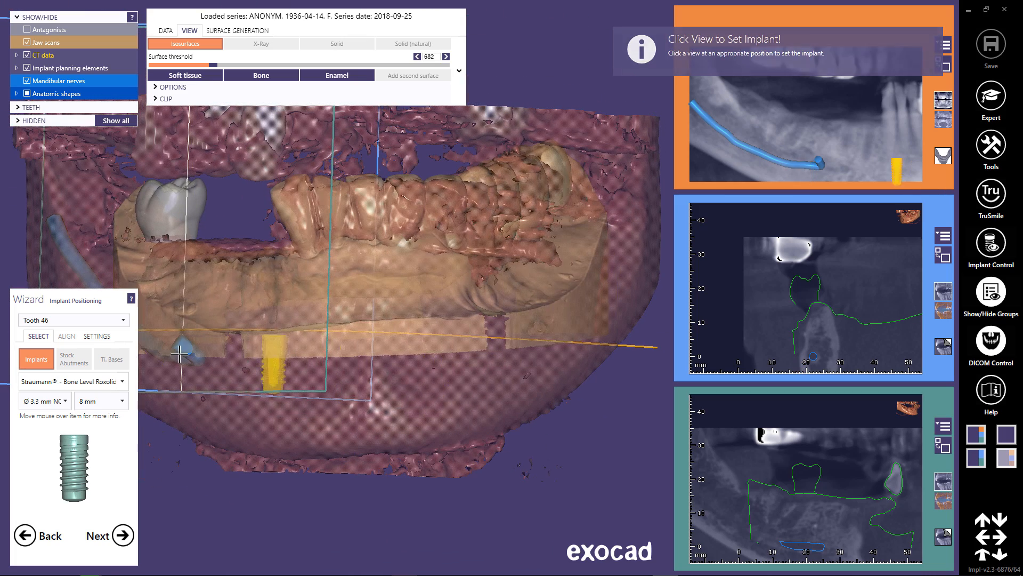
{"action": "left_click", "coordinate": [126, 320]}
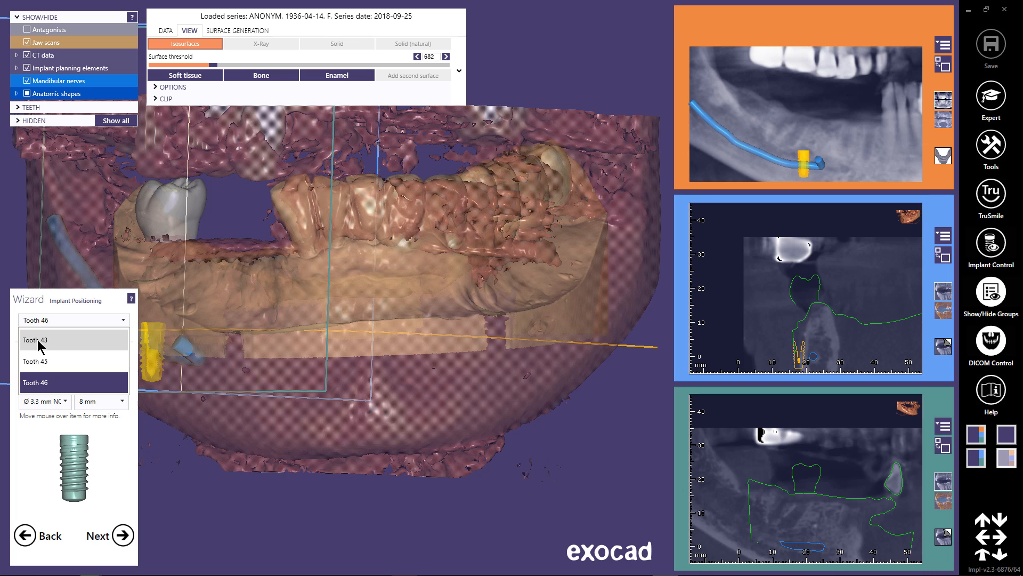
{"action": "left_click", "coordinate": [63, 340]}
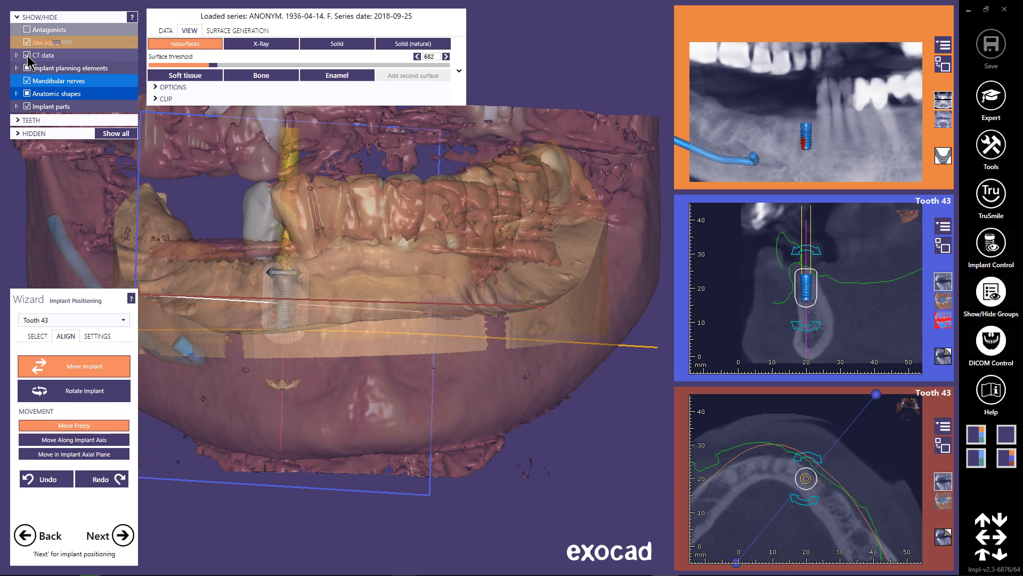
Hide the CT data and move the tooth 43 implant outward until it sits beneath the virtual tooth 43.
{"action": "left_click", "coordinate": [28, 55]}
{"action": "right_click_drag", "start_coordinate": [320, 203], "coordinate": [349, 316]}
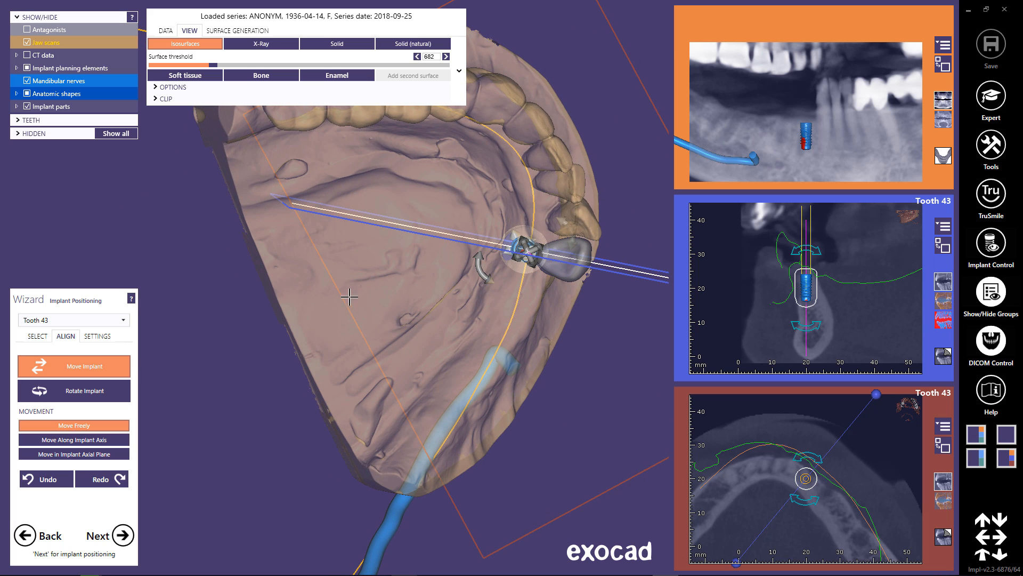
{"action": "left_click_drag", "start_coordinate": [516, 245], "coordinate": [545, 253]}
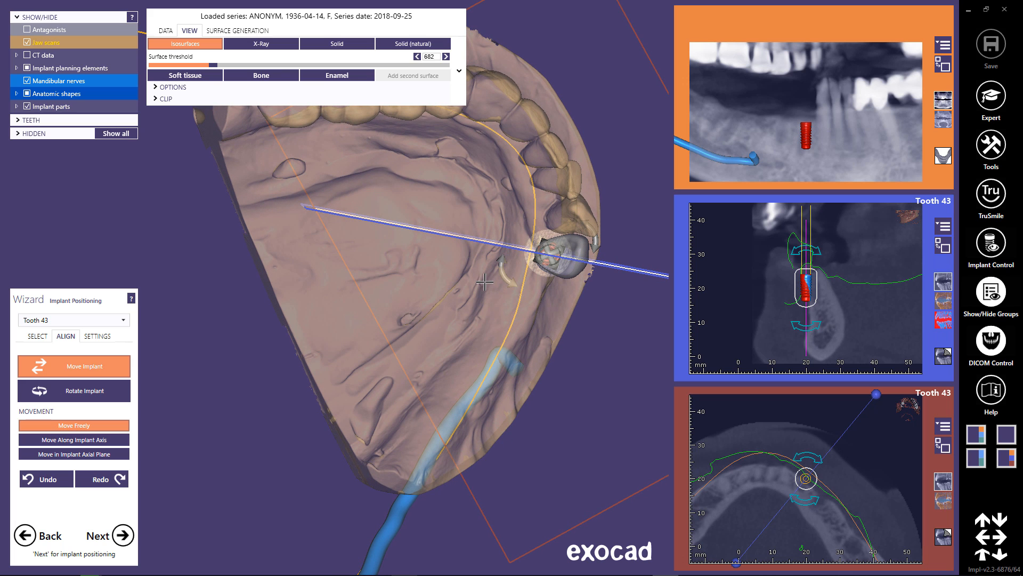
{"action": "right_click_drag", "start_coordinate": [484, 285], "coordinate": [482, 281]}
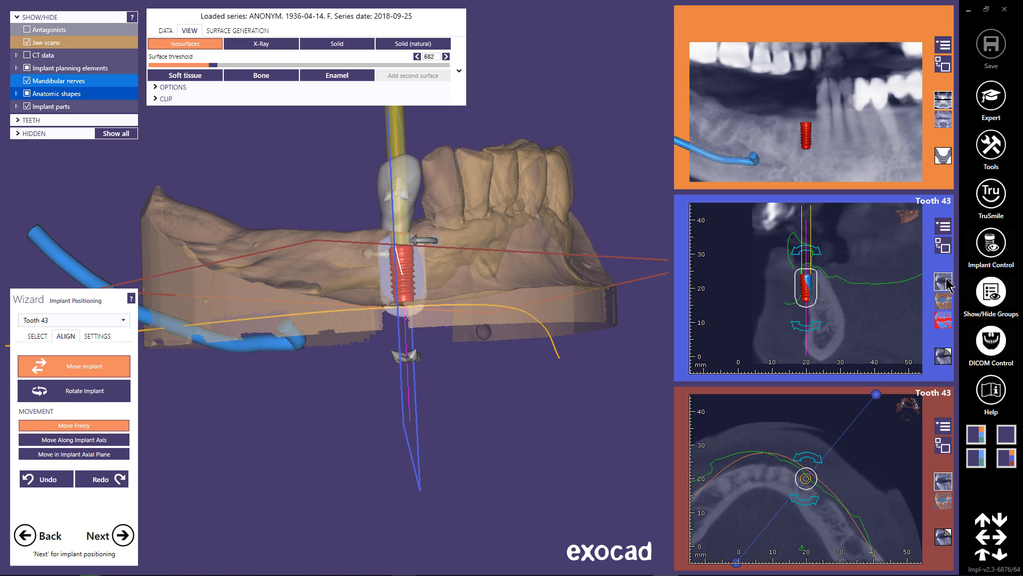
Enlarge the tooth 43 cross-section, tilt the implant into the jaw bone, and close the DICOM controls.
{"action": "left_click", "coordinate": [944, 248]}
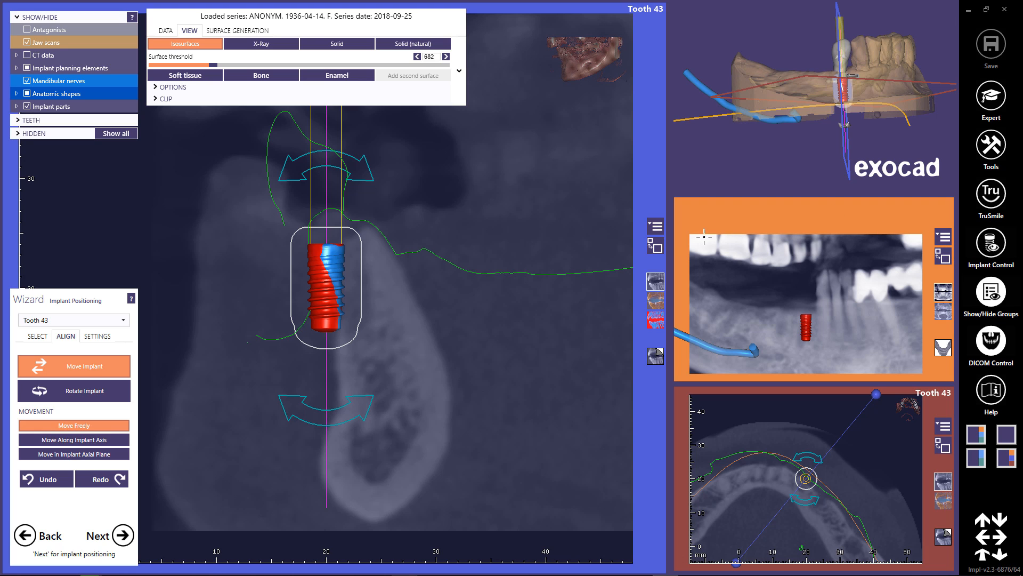
{"action": "left_click_drag", "start_coordinate": [369, 407], "coordinate": [408, 397]}
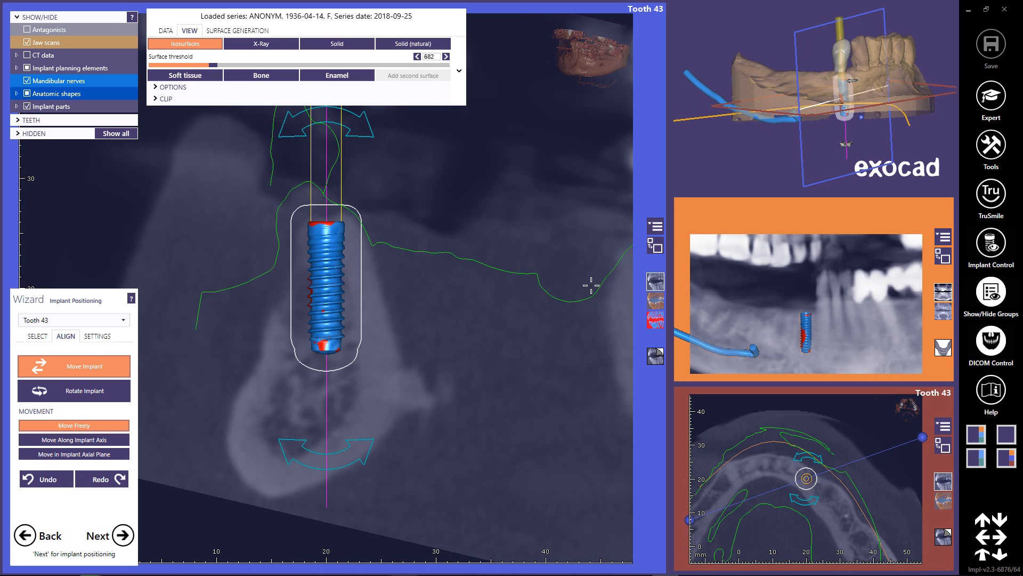
{"action": "left_click", "coordinate": [998, 340]}
Fine-position the tooth 43 implant in the bone across rotated cross-sections, and restore the enlarged 3D view to check it.
{"action": "right_click_drag", "start_coordinate": [536, 318], "coordinate": [504, 312]}
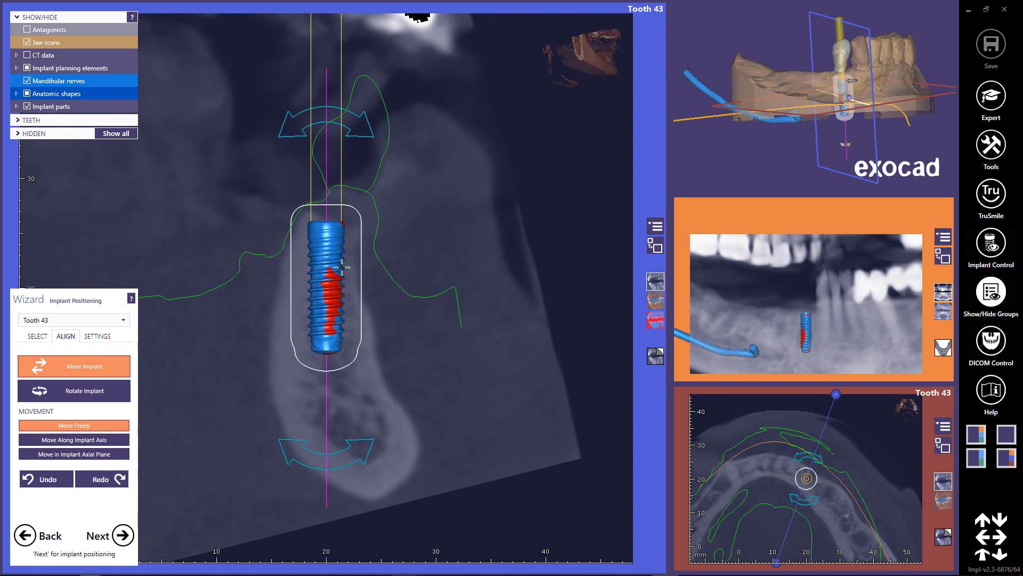
{"action": "left_click_drag", "start_coordinate": [331, 263], "coordinate": [329, 267]}
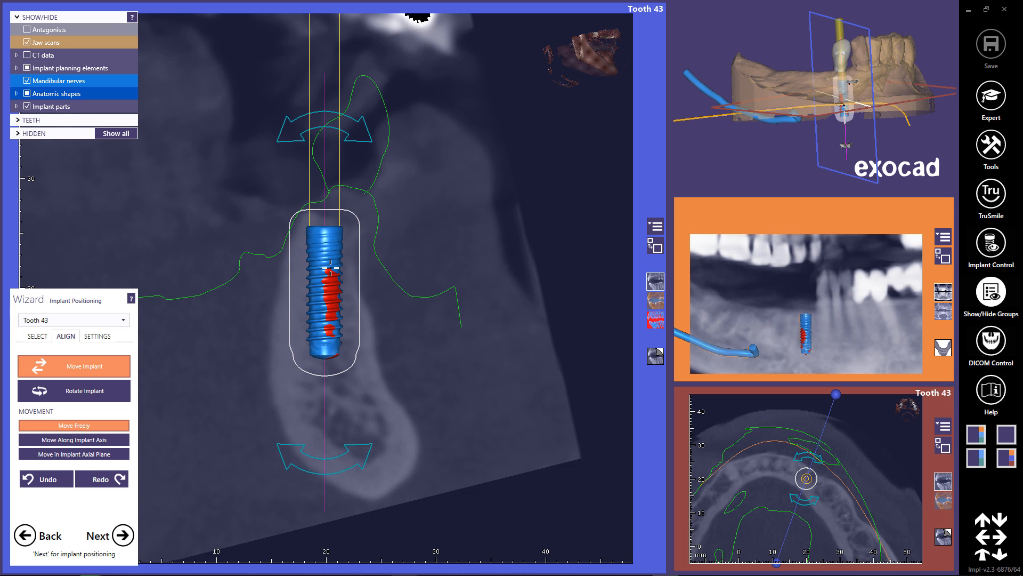
{"action": "mouse_move", "coordinate": [329, 267]}
{"action": "right_mouse_down"}
{"action": "mouse_move", "coordinate": [458, 267]}
{"action": "mouse_move", "coordinate": [344, 273]}
{"action": "right_mouse_up"}
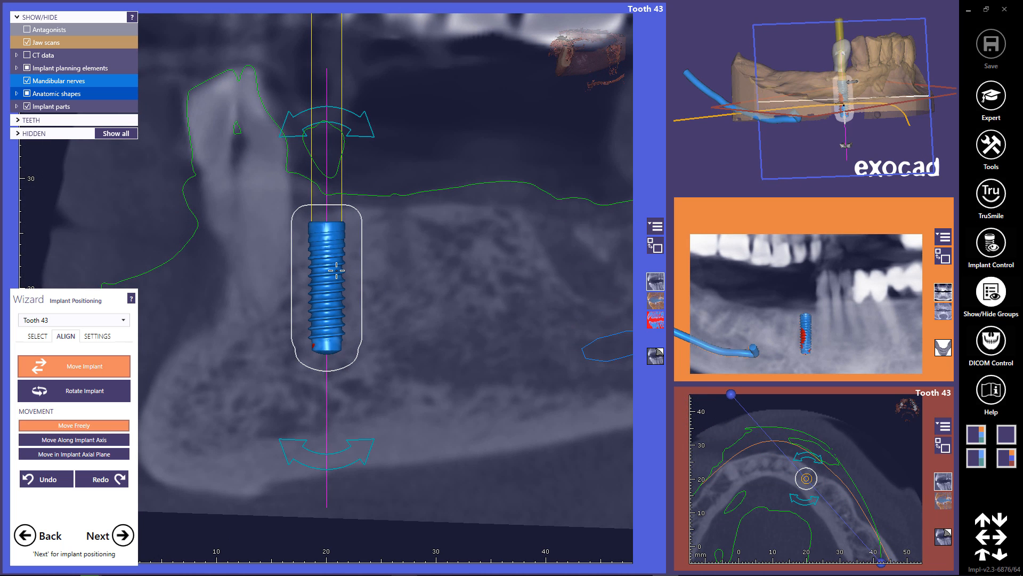
{"action": "right_click_drag", "start_coordinate": [413, 295], "coordinate": [470, 293]}
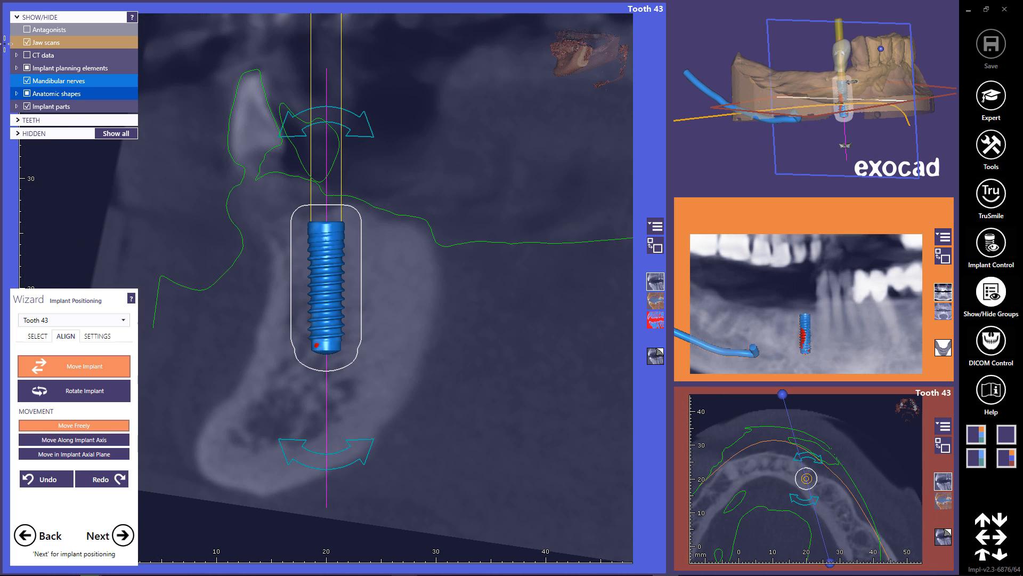
{"action": "left_click", "coordinate": [656, 248]}
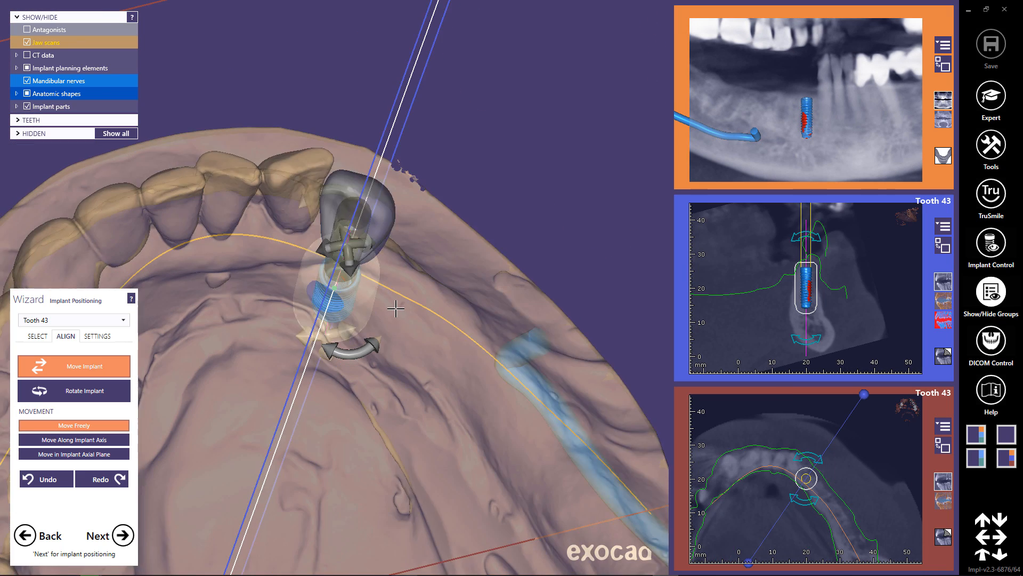
{"action": "right_click_drag", "start_coordinate": [398, 301], "coordinate": [398, 269]}
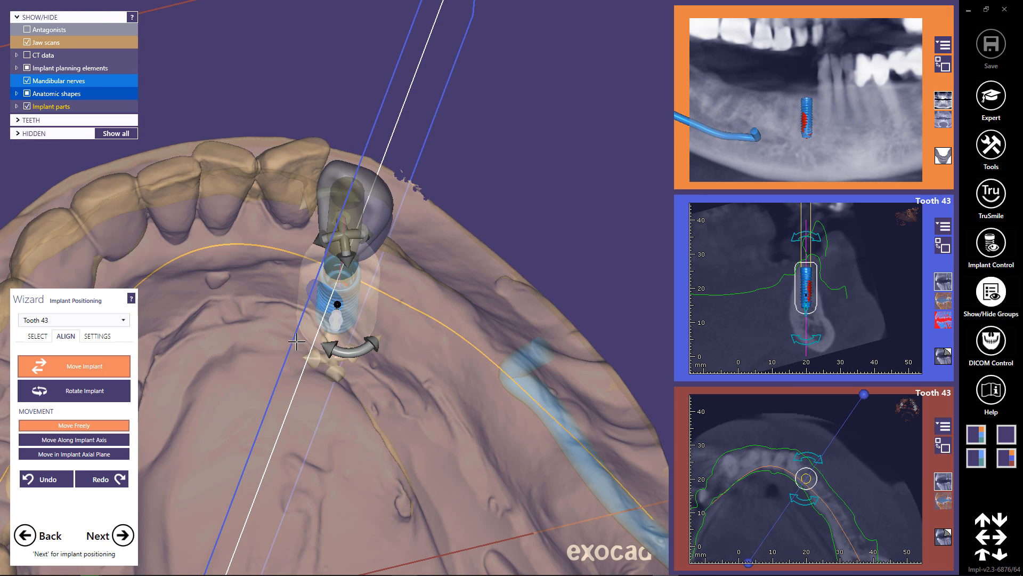
Select tooth 45, open the implant angle information, and set the tooth 45 implant in the cross-section.
{"action": "left_click", "coordinate": [124, 321]}
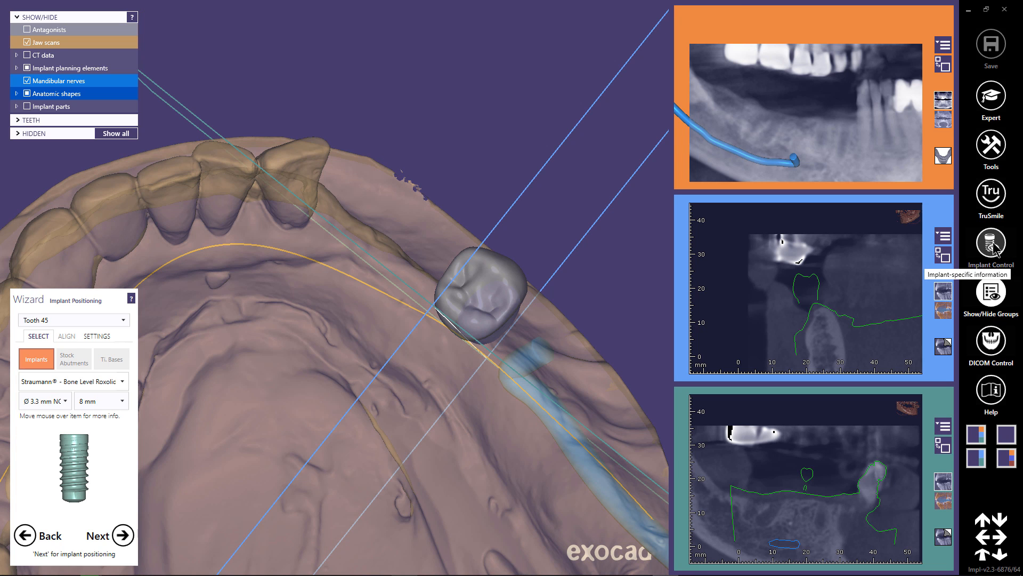
{"action": "left_click", "coordinate": [992, 245]}
{"action": "left_click", "coordinate": [669, 21]}
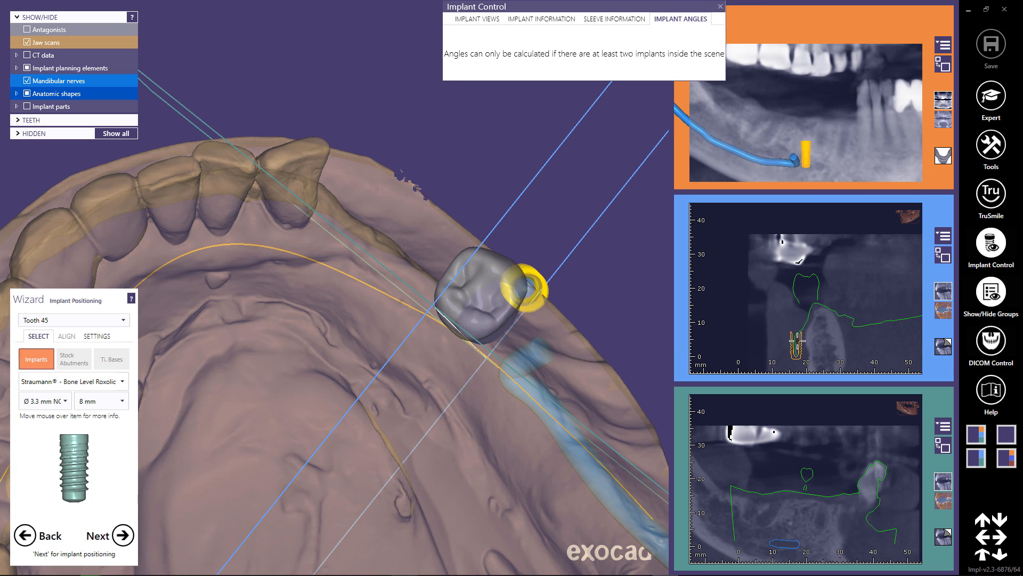
{"action": "left_click", "coordinate": [816, 329]}
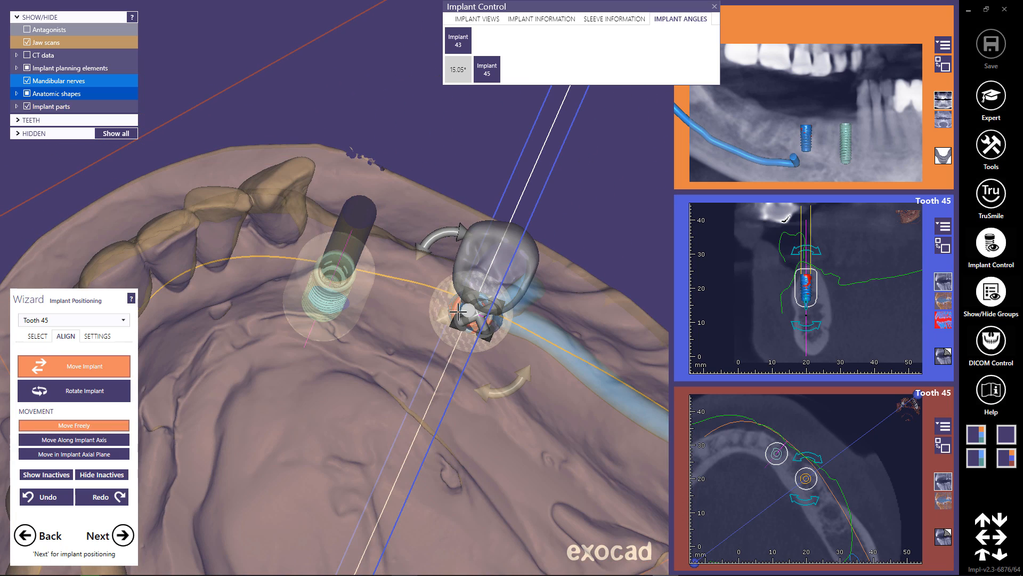
Move the tooth 45 implant beneath the virtual tooth 45 in the 3D view and slightly tilt and shift it from several angles.
{"action": "left_click_drag", "start_coordinate": [462, 305], "coordinate": [479, 277]}
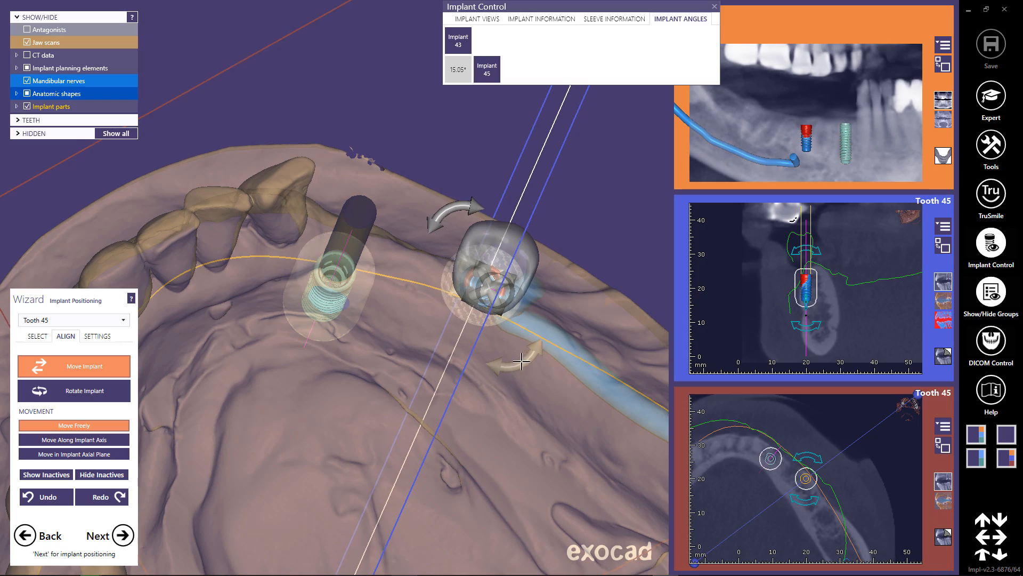
{"action": "right_click_drag", "start_coordinate": [525, 499], "coordinate": [517, 398]}
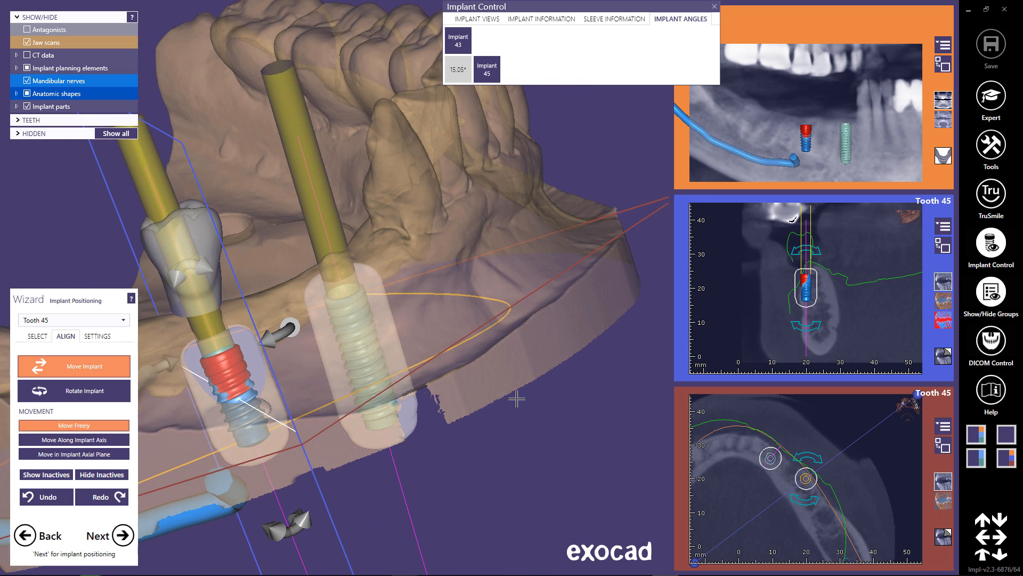
{"action": "left_click_drag", "start_coordinate": [273, 533], "coordinate": [257, 540]}
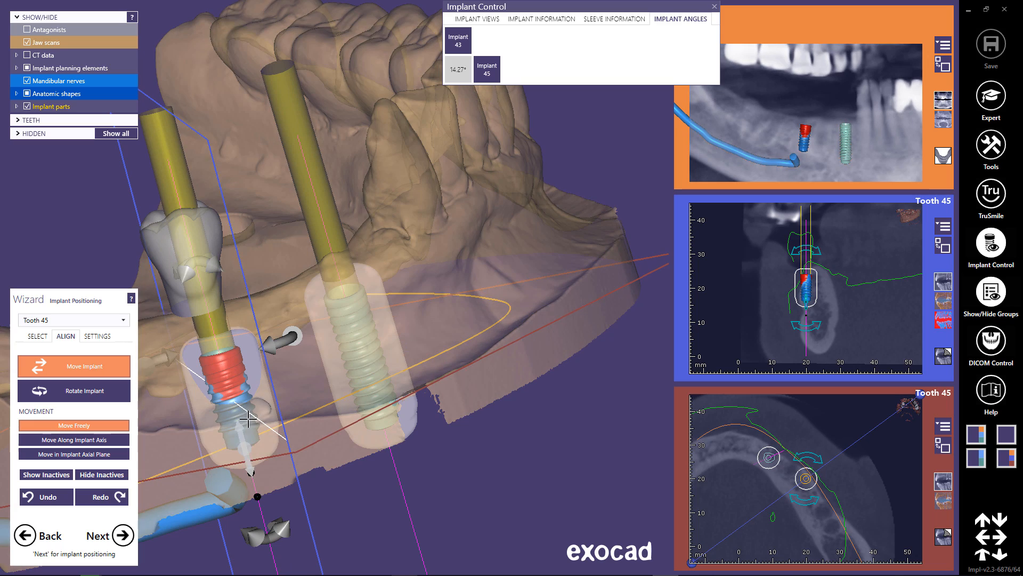
{"action": "left_click_drag", "start_coordinate": [249, 418], "coordinate": [243, 421]}
{"action": "right_click_drag", "start_coordinate": [296, 428], "coordinate": [207, 369]}
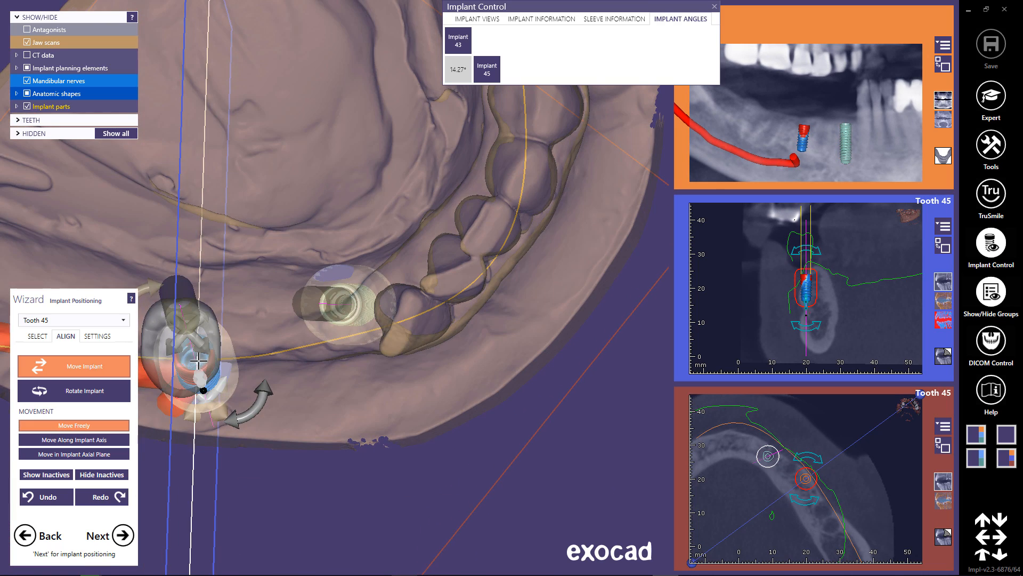
{"action": "left_click_drag", "start_coordinate": [199, 360], "coordinate": [193, 366]}
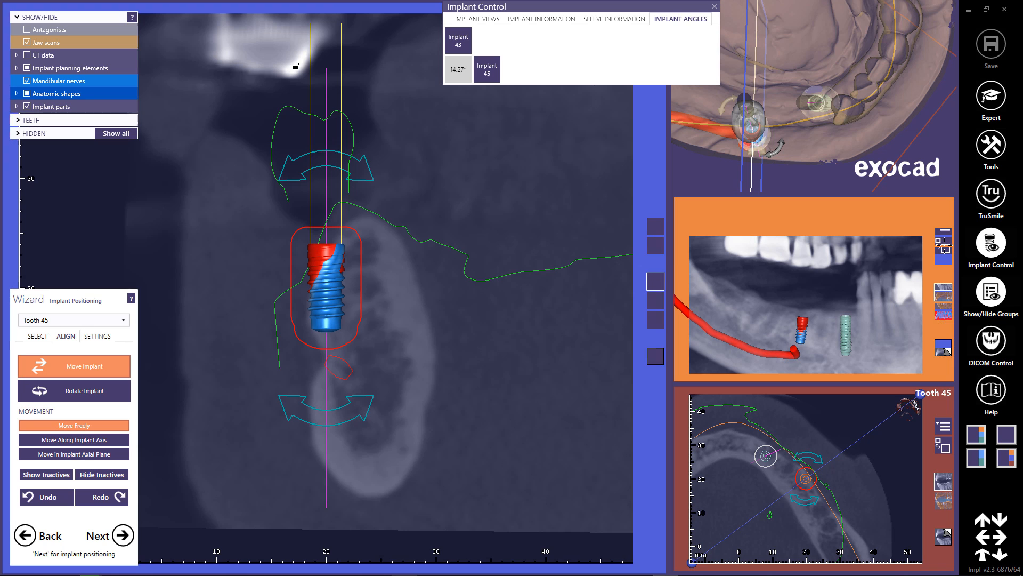
Centre the tooth 45 implant in the bone in the enlarged cross-section and tilt it to about 2.93° from the tooth 43 implant.
{"action": "left_click", "coordinate": [946, 249]}
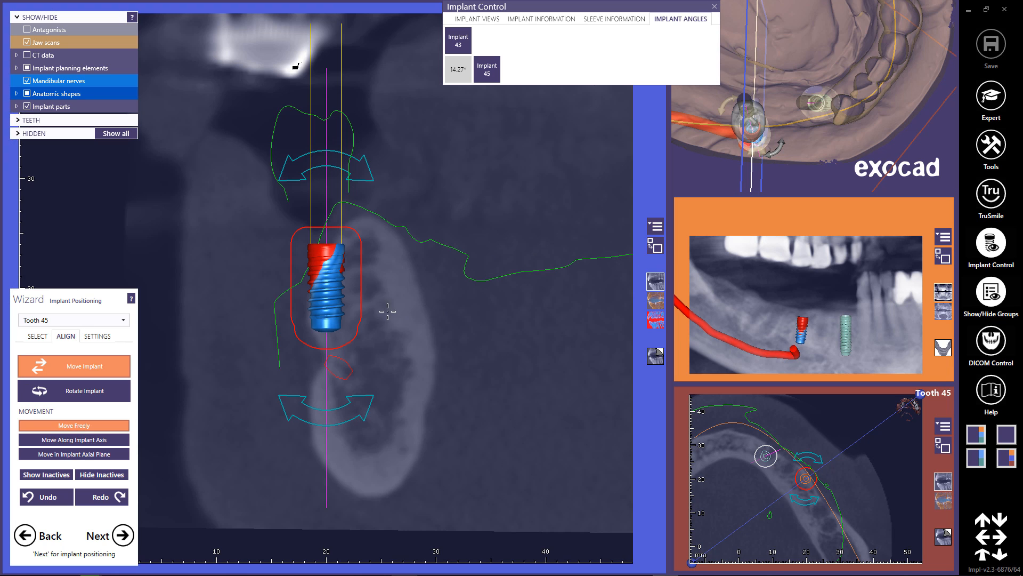
{"action": "left_click_drag", "start_coordinate": [330, 308], "coordinate": [358, 308]}
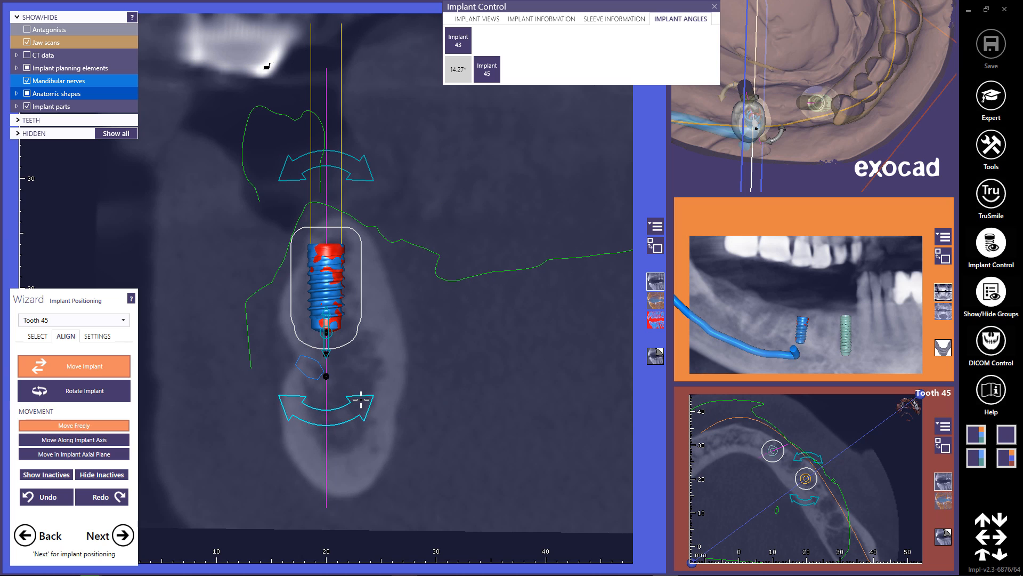
{"action": "left_click_drag", "start_coordinate": [365, 404], "coordinate": [395, 352]}
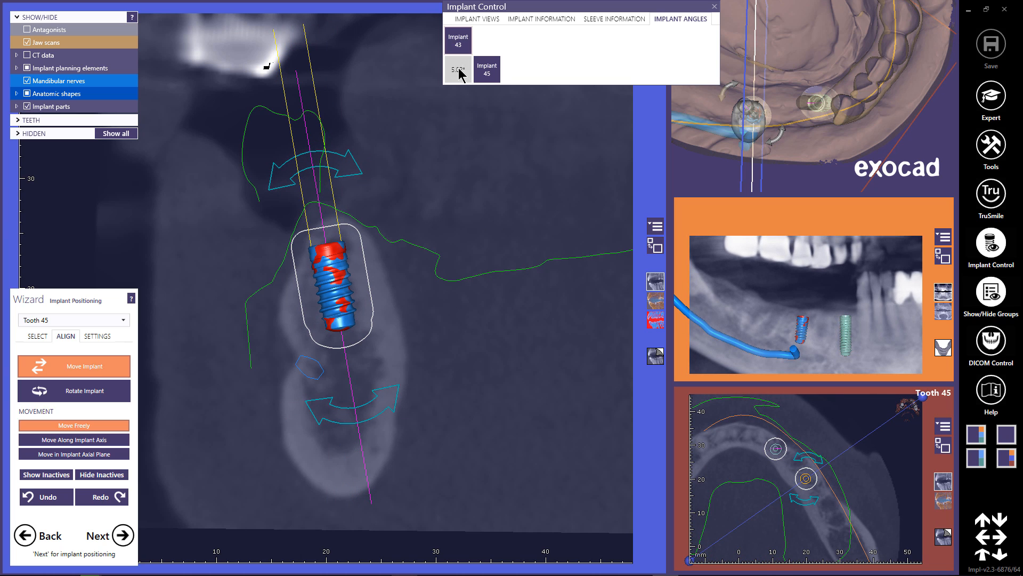
{"action": "left_click_drag", "start_coordinate": [391, 412], "coordinate": [402, 399]}
{"action": "right_click_drag", "start_coordinate": [460, 391], "coordinate": [439, 377]}
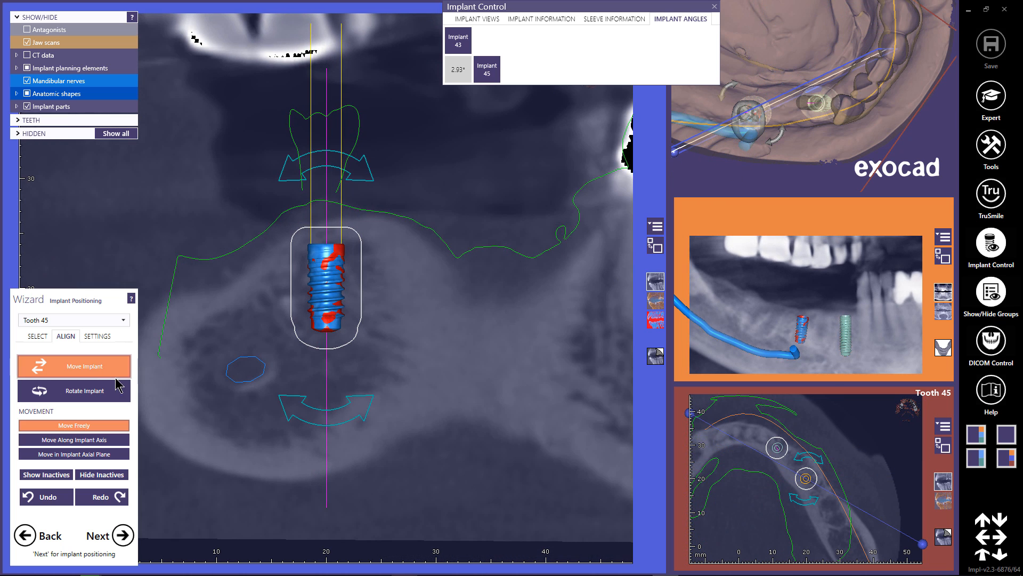
Change the tooth 45 implant to Ø 4.1 mm RC, 10 mm long, and fine-position it in the bone across rotated cross-sections.
{"action": "left_click", "coordinate": [36, 336]}
{"action": "left_click", "coordinate": [64, 402]}
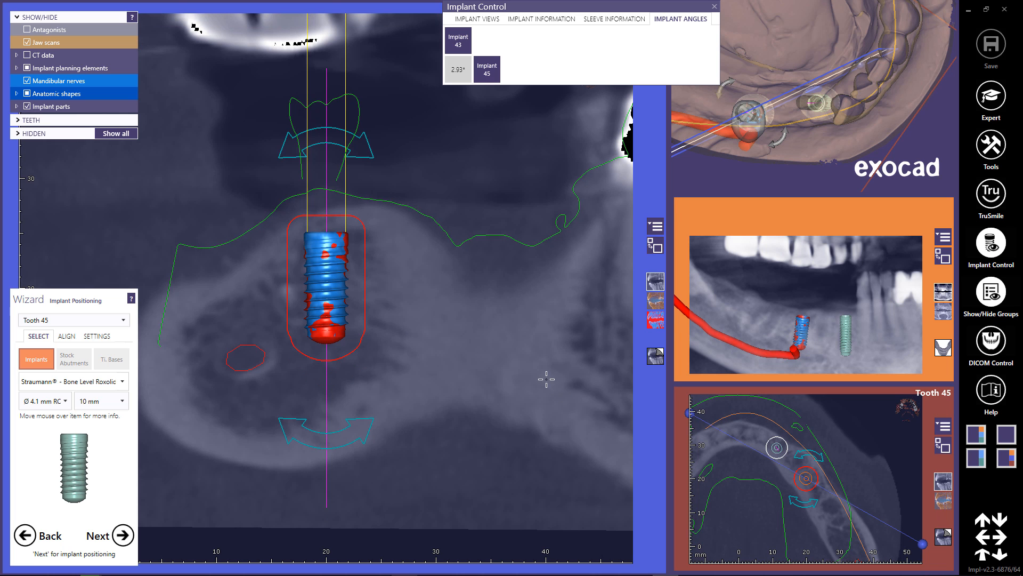
{"action": "right_click_drag", "start_coordinate": [476, 356], "coordinate": [434, 340]}
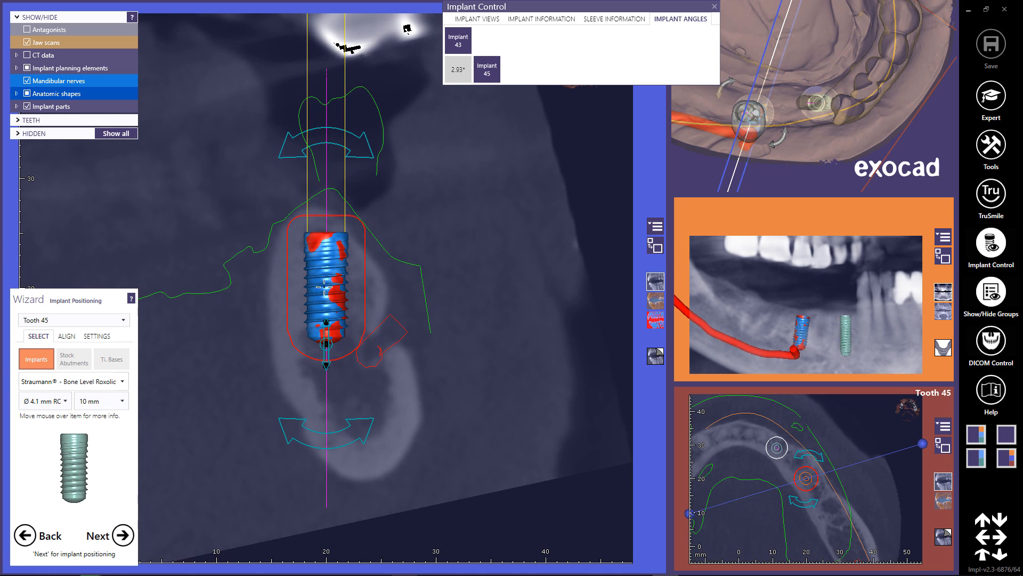
{"action": "left_click_drag", "start_coordinate": [324, 285], "coordinate": [321, 286]}
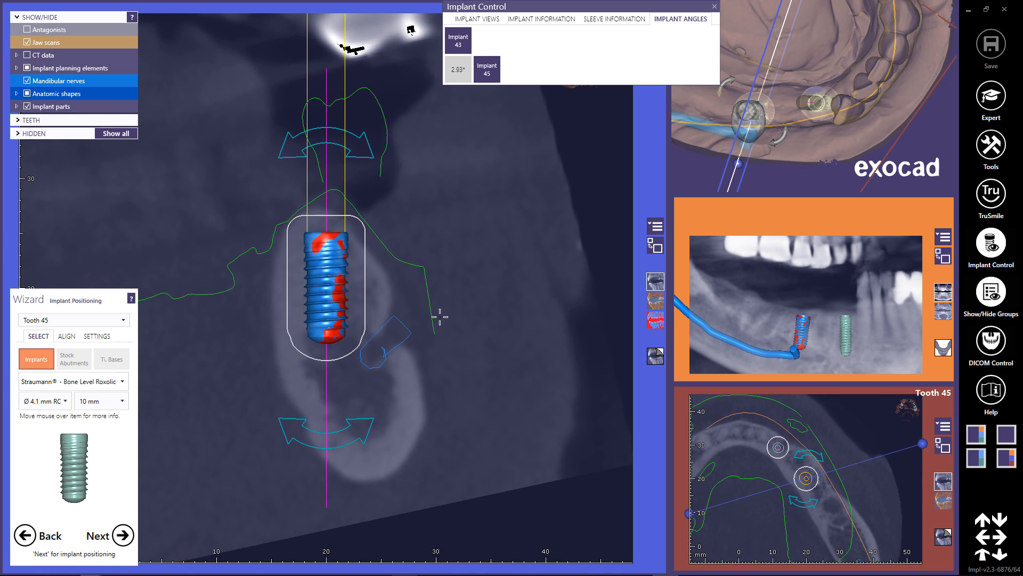
{"action": "right_click_drag", "start_coordinate": [438, 317], "coordinate": [661, 318]}
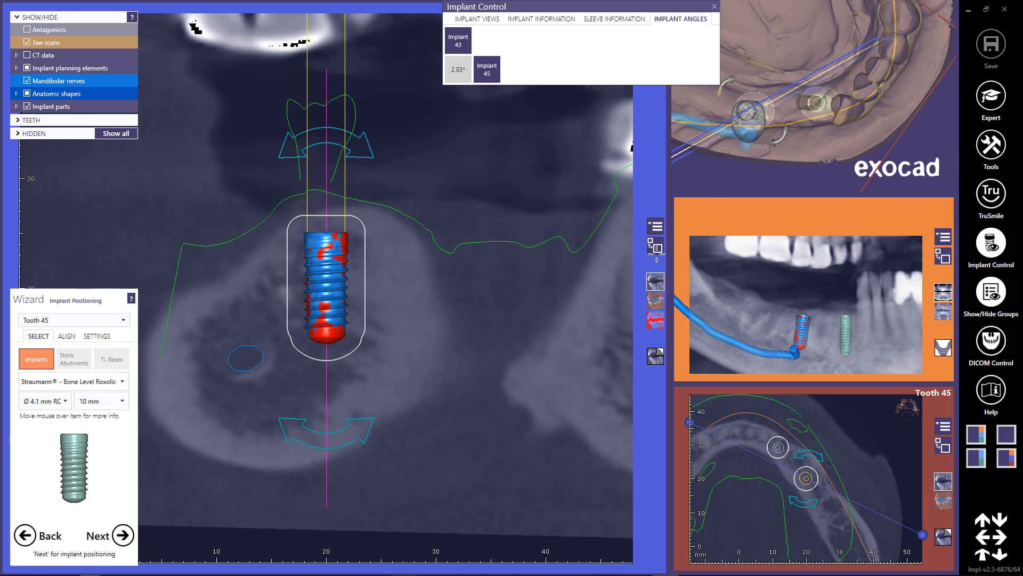
{"action": "left_click", "coordinate": [658, 248]}
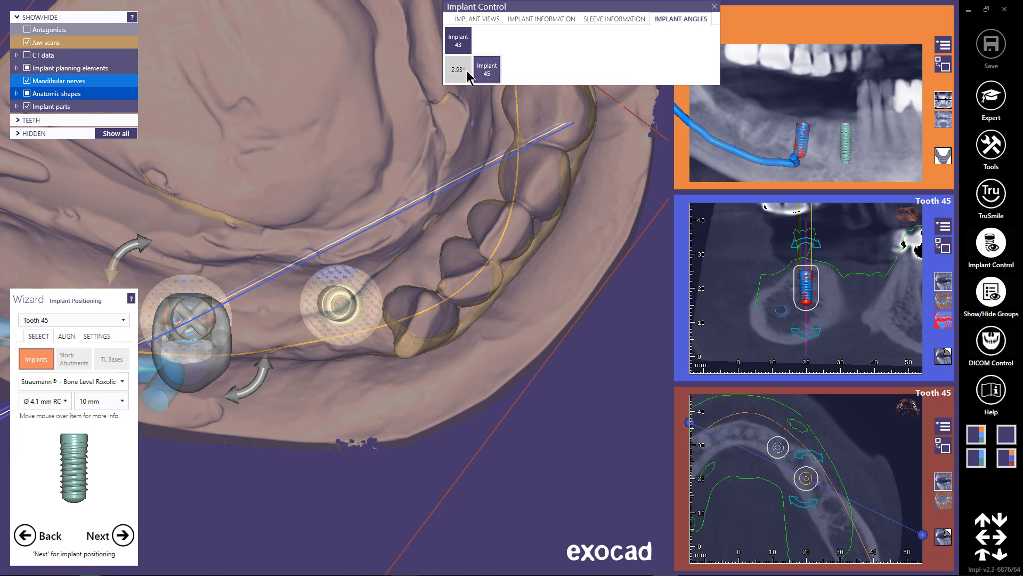
Select tooth 46 and assign it a Straumann Bone Level implant with Ø 4.1 mm RC, 8 mm long.
{"action": "left_click", "coordinate": [123, 321]}
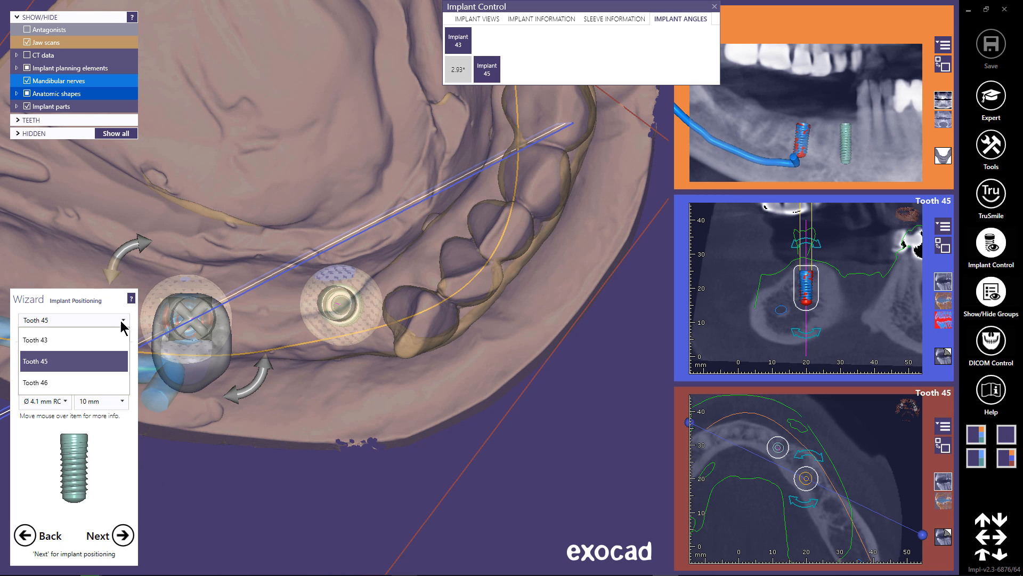
{"action": "left_click", "coordinate": [101, 382]}
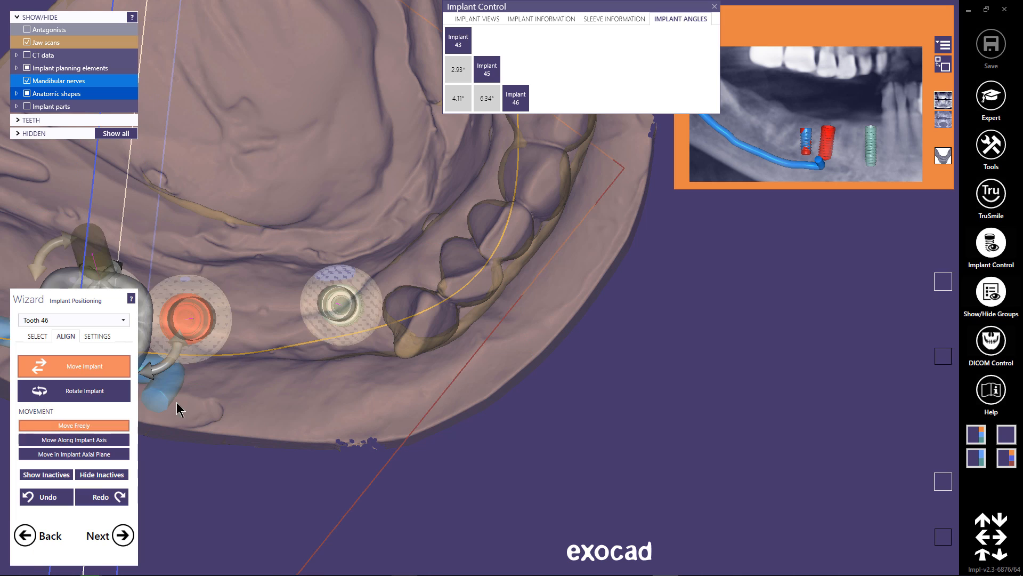
{"action": "left_click", "coordinate": [33, 337]}
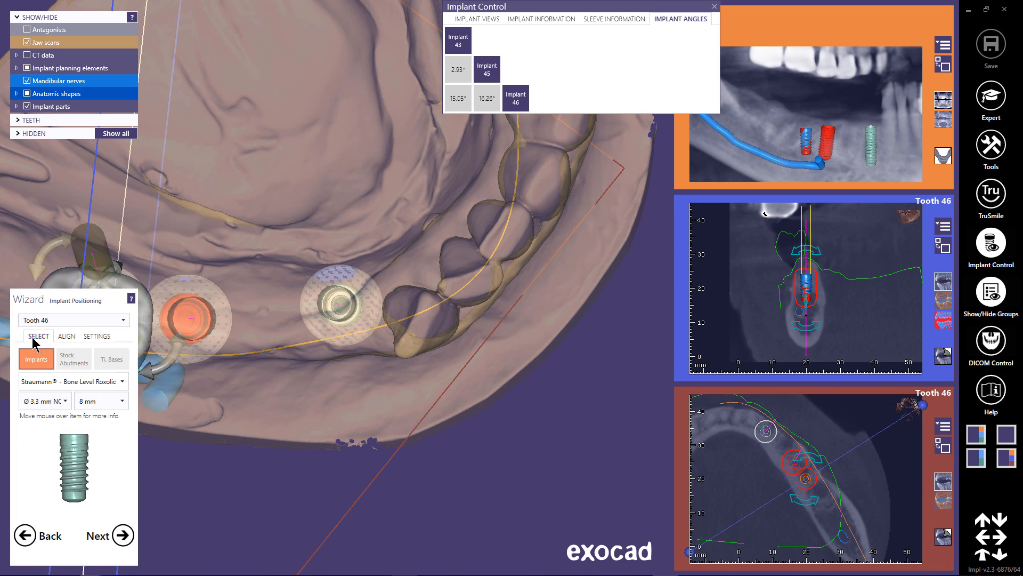
{"action": "left_click", "coordinate": [65, 401]}
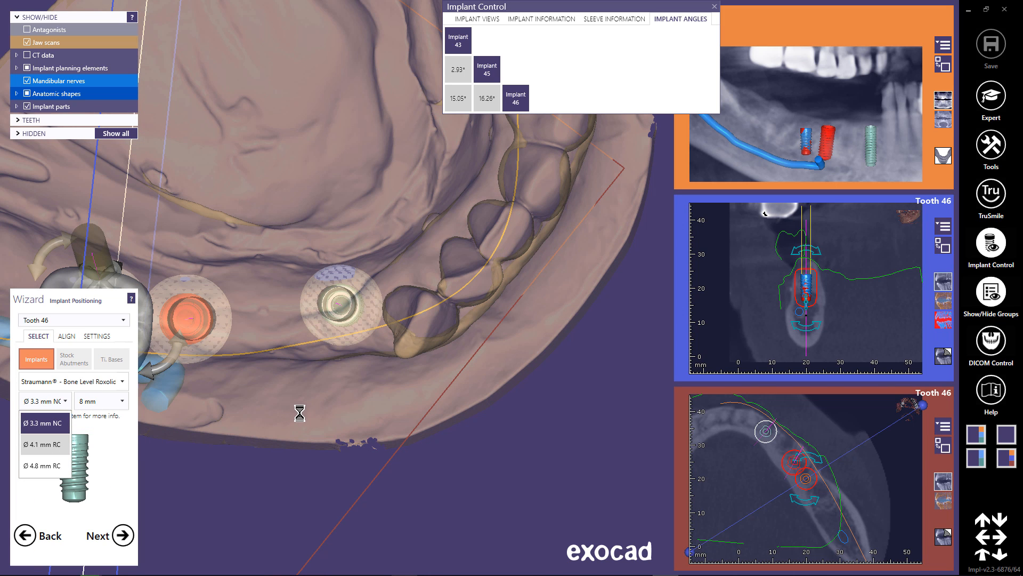
Move the tooth 46 implant beneath the centre of the virtual tooth 46 in the 3D view.
{"action": "middle_click", "coordinate": [145, 312]}
{"action": "right_click_drag", "start_coordinate": [377, 380], "coordinate": [378, 380]}
{"action": "left_click_drag", "start_coordinate": [286, 219], "coordinate": [283, 255]}
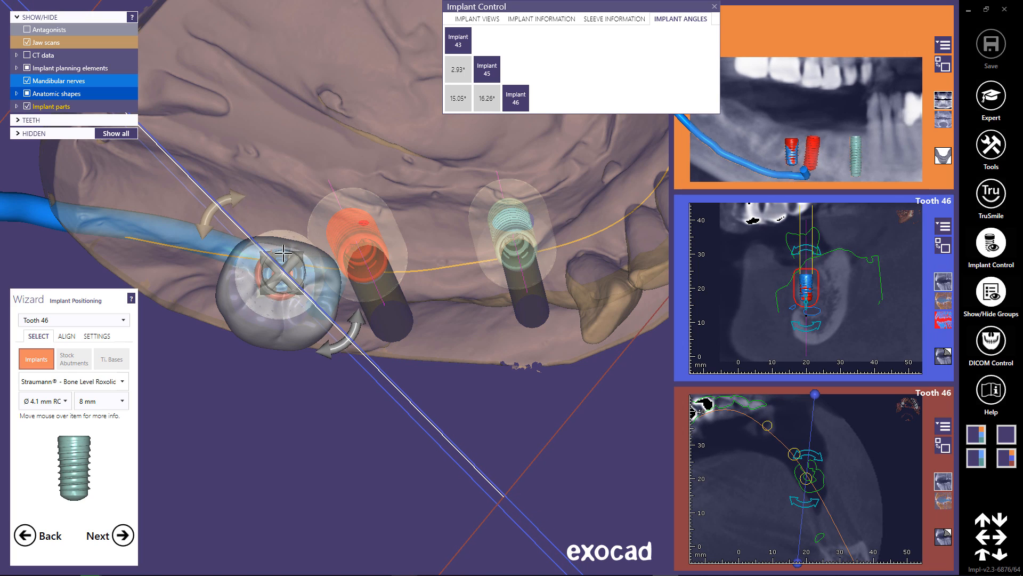
{"action": "right_click_drag", "start_coordinate": [423, 393], "coordinate": [400, 498]}
{"action": "middle_click", "coordinate": [415, 493]}
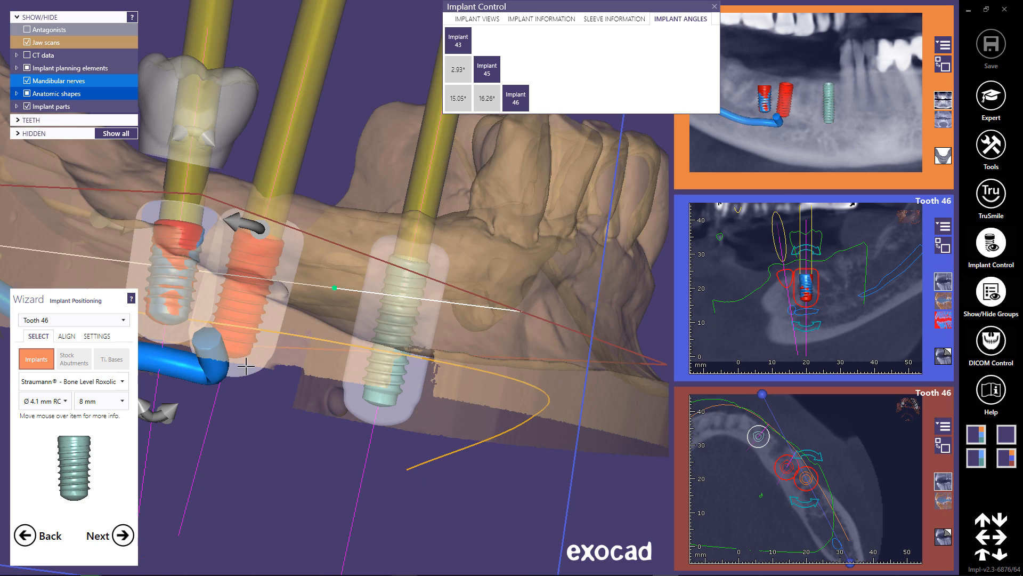
Shift the tooth 46 implant away from the tooth 45 implant and tilt it to about 9.45° from implant 43 and 8.68° from implant 45.
{"action": "left_click_drag", "start_coordinate": [171, 411], "coordinate": [138, 411]}
{"action": "right_click_drag", "start_coordinate": [236, 345], "coordinate": [309, 326]}
{"action": "left_click_drag", "start_coordinate": [170, 273], "coordinate": [160, 272]}
{"action": "right_click_drag", "start_coordinate": [160, 272], "coordinate": [204, 304]}
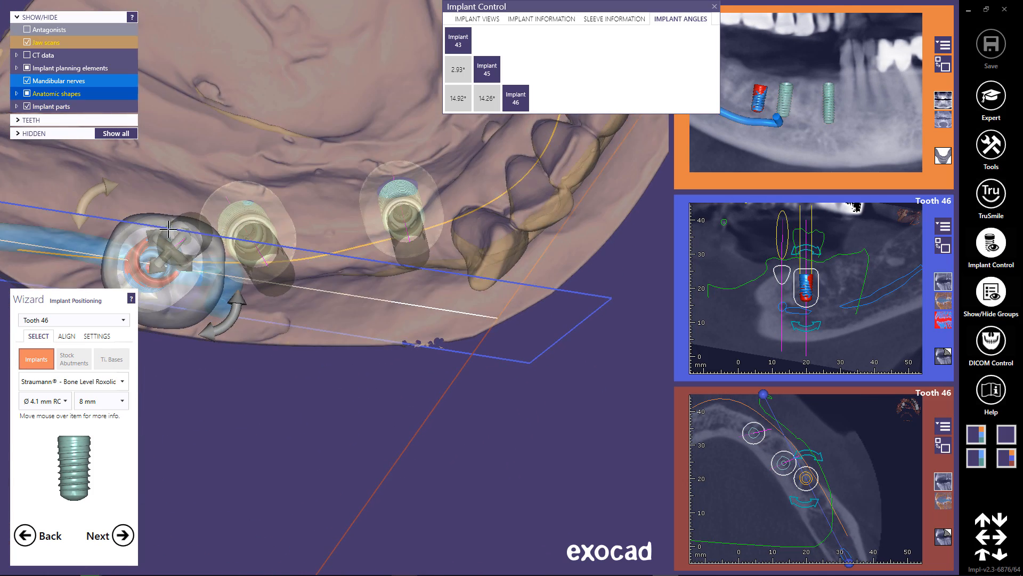
{"action": "left_click_drag", "start_coordinate": [204, 305], "coordinate": [166, 259]}
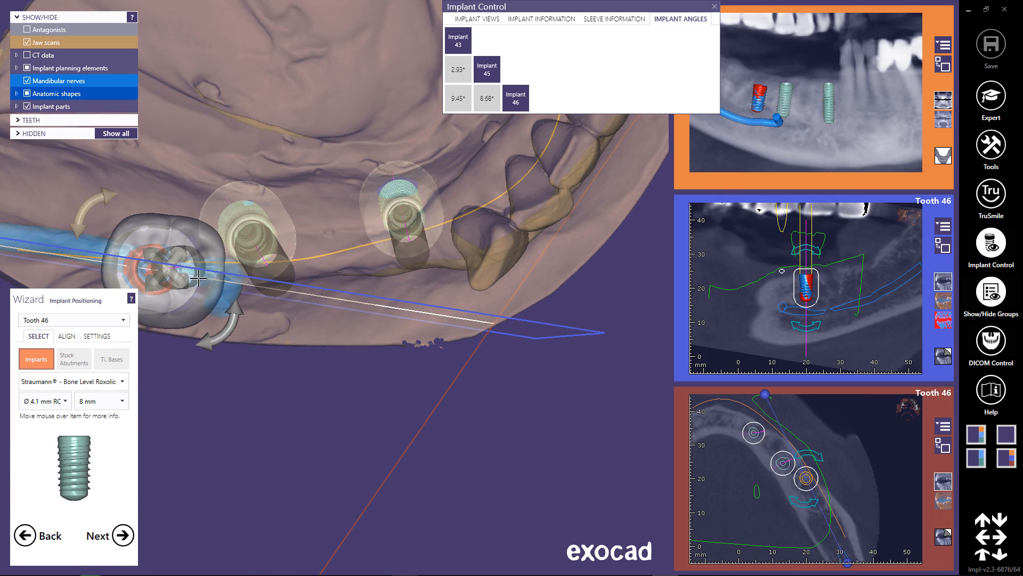
Align the tooth 46 implant more parallel to its neighbours, about 5.14° from implant 43 and 2.22° from implant 45.
{"action": "right_click_drag", "start_coordinate": [188, 269], "coordinate": [303, 349]}
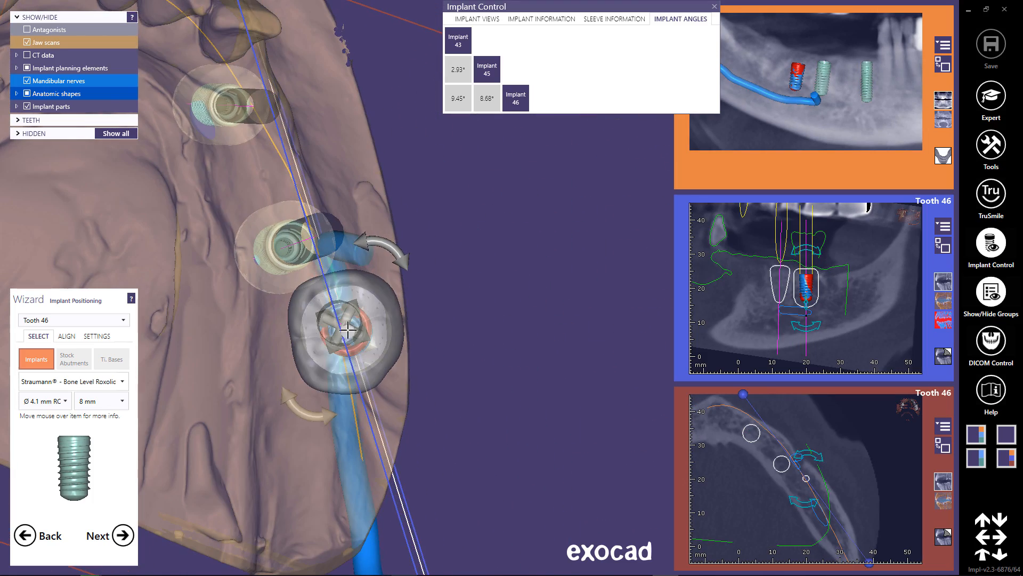
{"action": "mouse_move", "coordinate": [348, 327]}
{"action": "left_mouse_down"}
{"action": "mouse_move", "coordinate": [371, 327]}
{"action": "mouse_move", "coordinate": [358, 330]}
{"action": "left_mouse_up"}
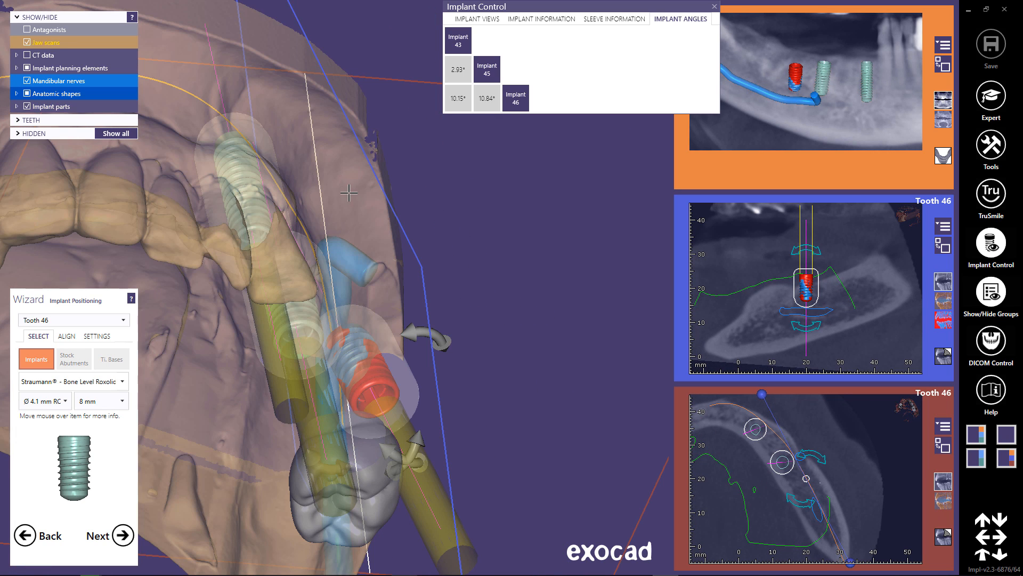
{"action": "right_click_drag", "start_coordinate": [358, 334], "coordinate": [358, 268]}
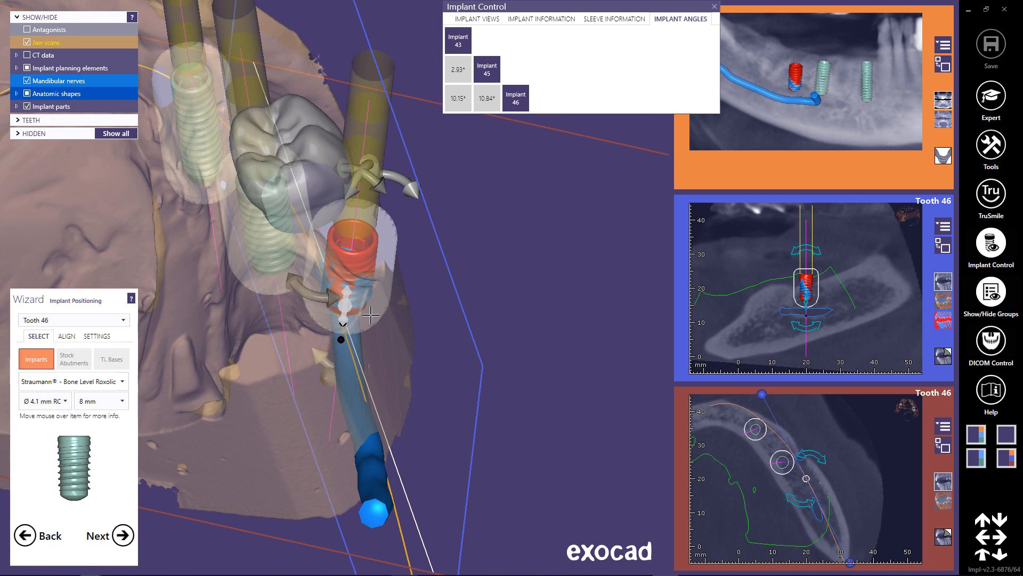
{"action": "left_click_drag", "start_coordinate": [358, 267], "coordinate": [308, 268]}
{"action": "right_click_drag", "start_coordinate": [307, 269], "coordinate": [308, 336]}
{"action": "left_click_drag", "start_coordinate": [319, 317], "coordinate": [283, 317], "text": "ctrl"}
{"action": "right_click_drag", "start_coordinate": [284, 318], "coordinate": [287, 391]}
{"action": "left_click_drag", "start_coordinate": [329, 366], "coordinate": [353, 372]}
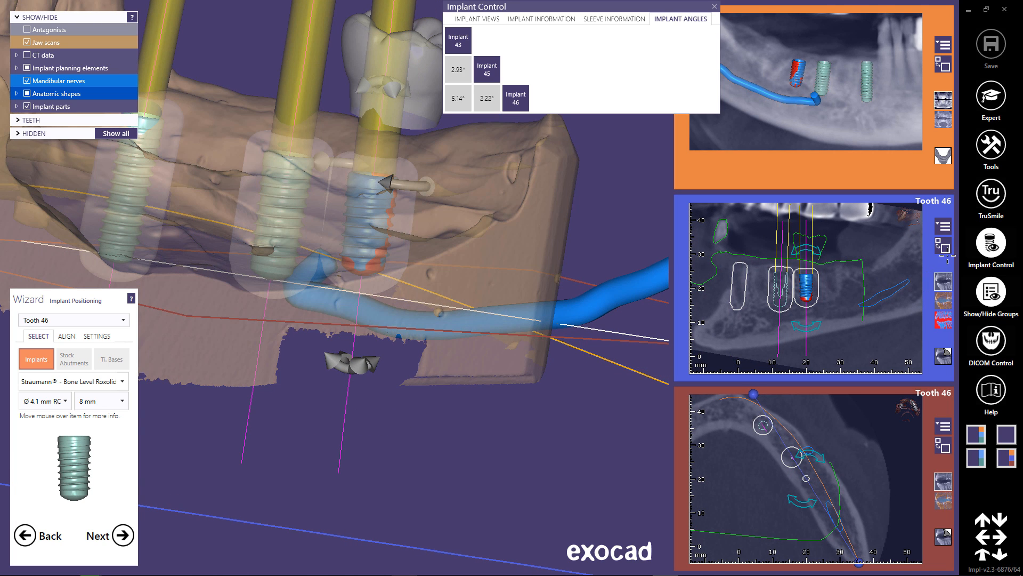
Enlarge the tooth 46 cross-section and fine-position the implant within the jaw bone at several rotations, keeping it clear of the nerve.
{"action": "left_click", "coordinate": [944, 249]}
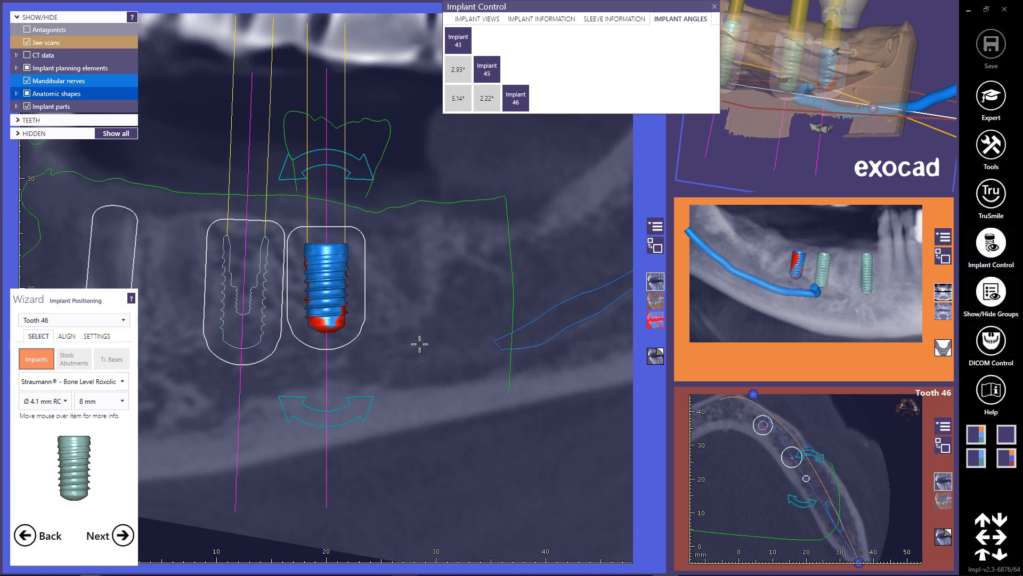
{"action": "right_click_drag", "start_coordinate": [441, 356], "coordinate": [423, 322]}
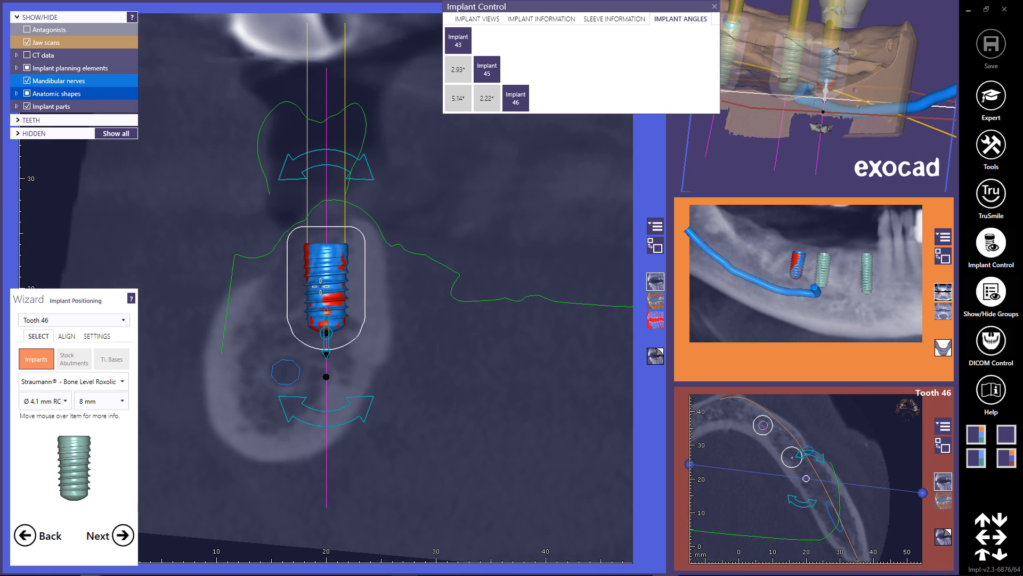
{"action": "left_click_drag", "start_coordinate": [320, 287], "coordinate": [320, 285]}
{"action": "right_click_drag", "start_coordinate": [322, 288], "coordinate": [476, 290]}
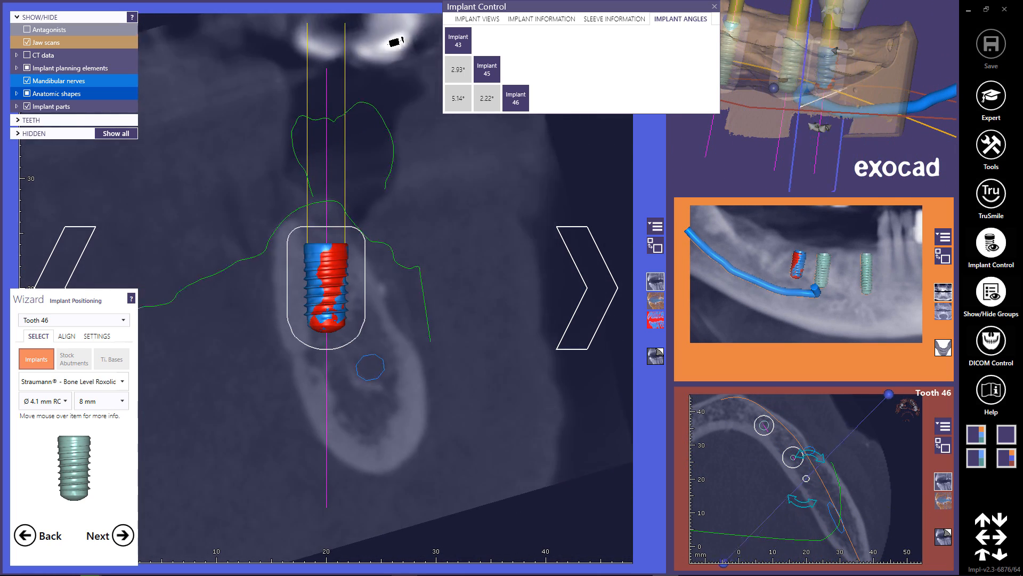
{"action": "right_click_drag", "start_coordinate": [397, 301], "coordinate": [421, 308]}
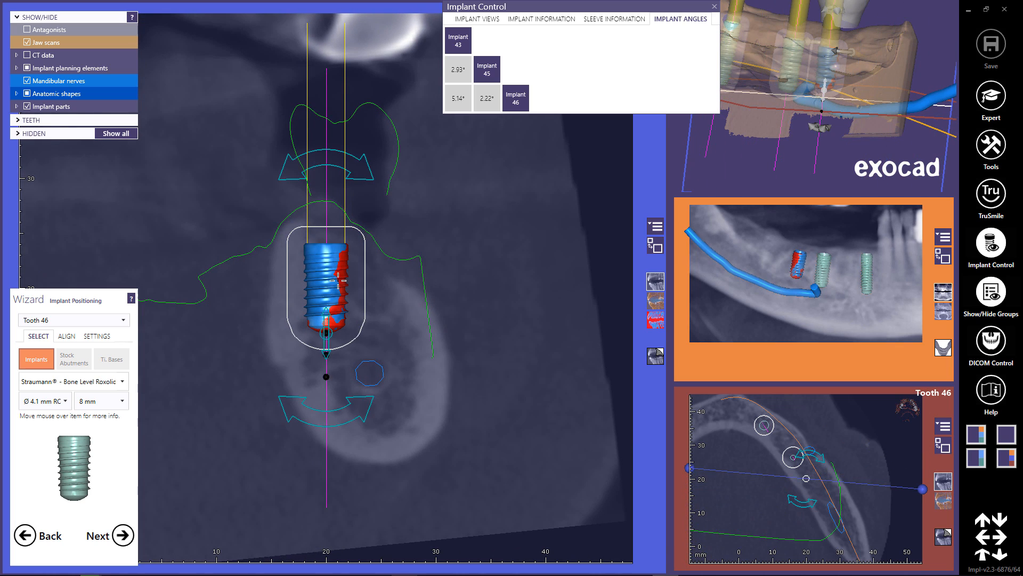
{"action": "left_click_drag", "start_coordinate": [338, 280], "coordinate": [338, 282]}
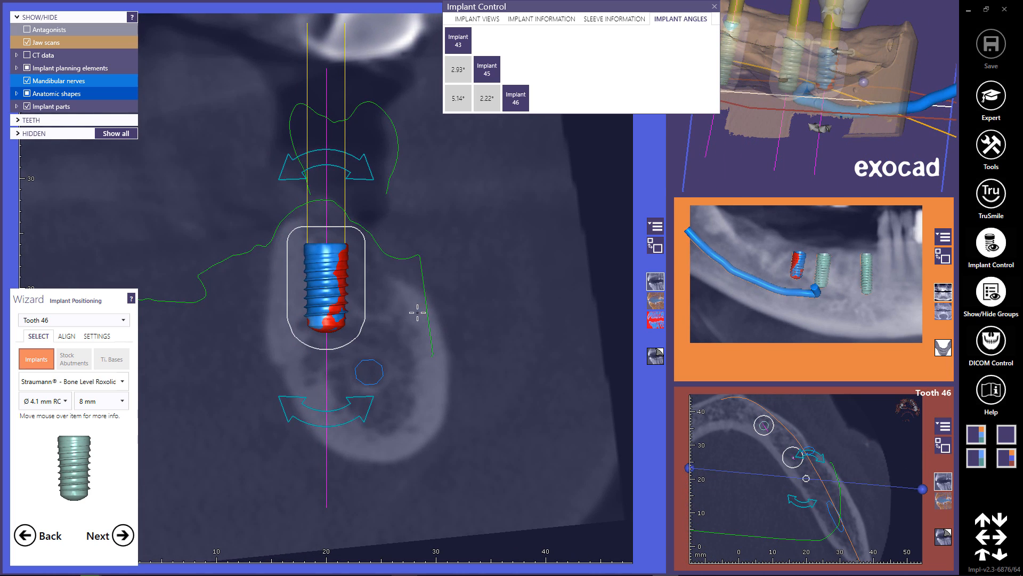
{"action": "right_click_drag", "start_coordinate": [417, 312], "coordinate": [380, 313]}
{"action": "right_click_drag", "start_coordinate": [453, 331], "coordinate": [429, 329]}
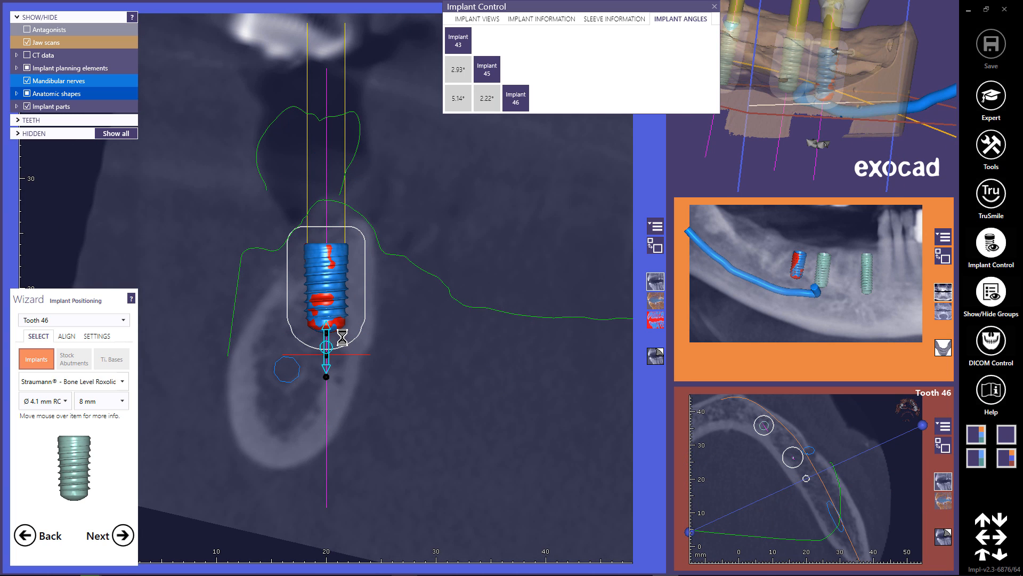
Set the tooth 46 implant length to 10 mm, check it in rotated cross-sections, and restore the enlarged 3D view of the whole jaw.
{"action": "right_click_drag", "start_coordinate": [431, 356], "coordinate": [555, 361]}
{"action": "right_click_drag", "start_coordinate": [472, 373], "coordinate": [486, 373]}
{"action": "right_click_drag", "start_coordinate": [327, 288], "coordinate": [432, 288]}
{"action": "right_click_drag", "start_coordinate": [463, 374], "coordinate": [489, 375]}
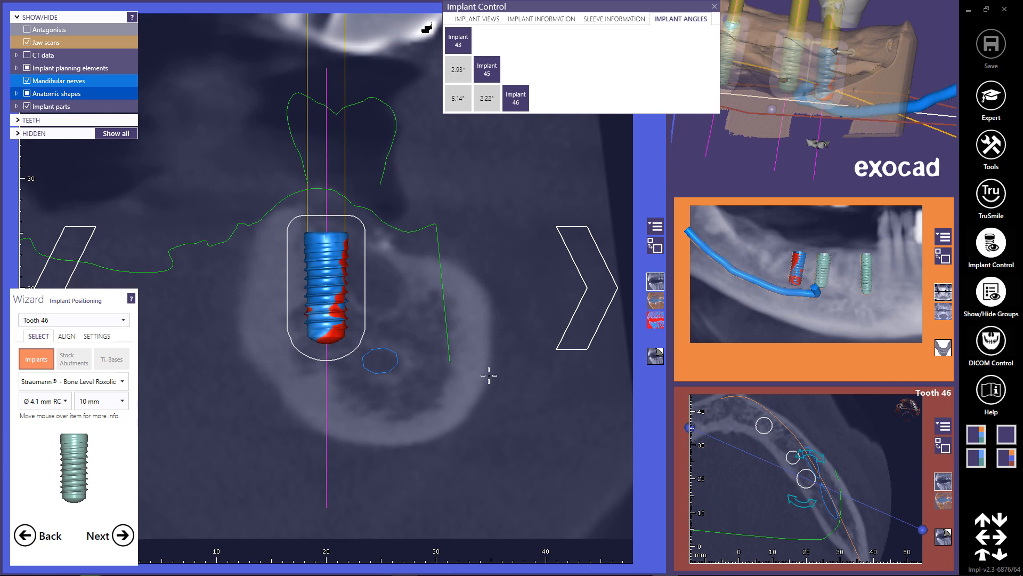
{"action": "left_click", "coordinate": [656, 246]}
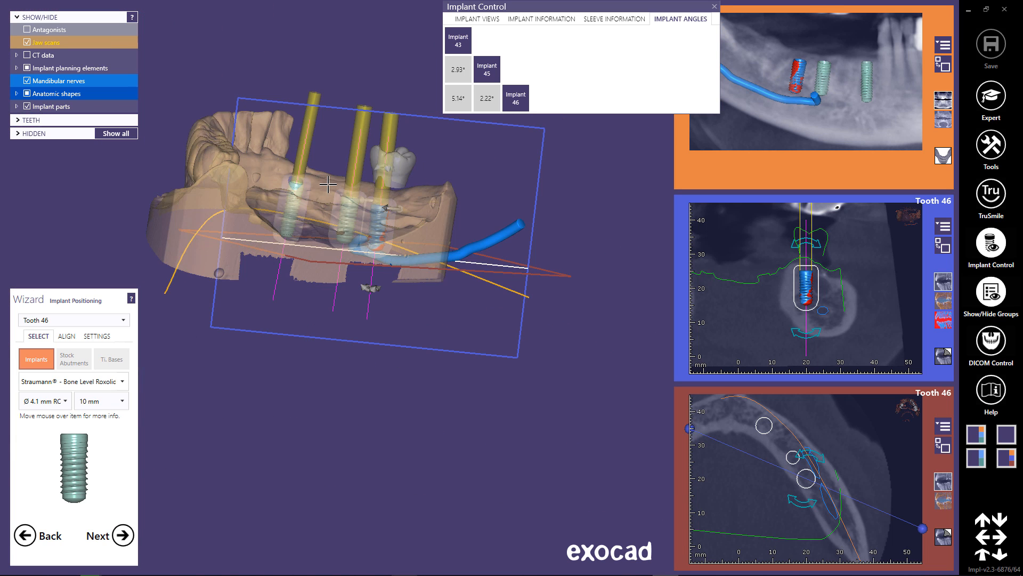
{"action": "middle_click", "coordinate": [328, 184]}
{"action": "right_click_drag", "start_coordinate": [328, 184], "coordinate": [349, 223]}
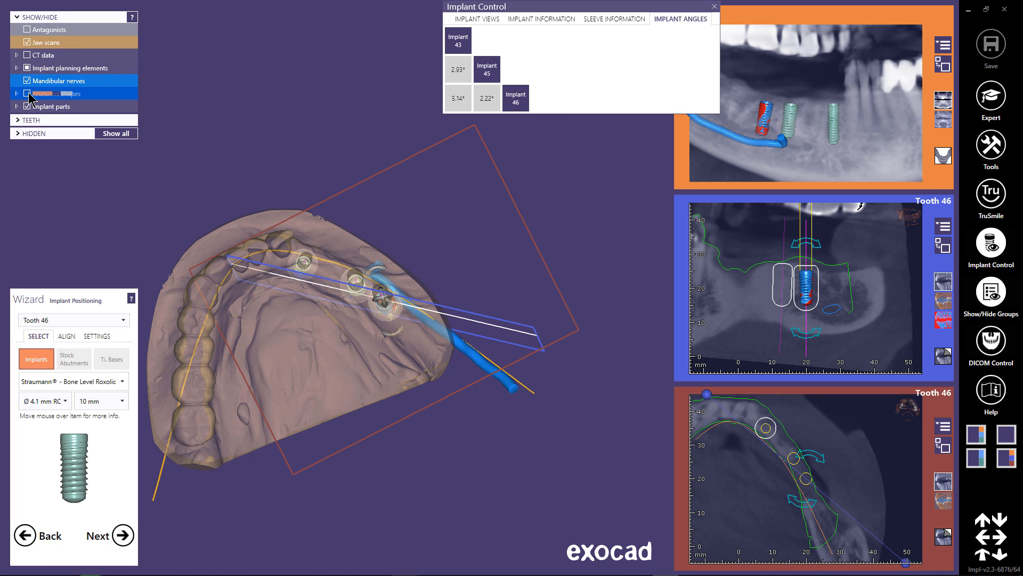
Show the anatomic tooth shapes over the implants for a check and continue to sleeve placement.
{"action": "left_click", "coordinate": [27, 93]}
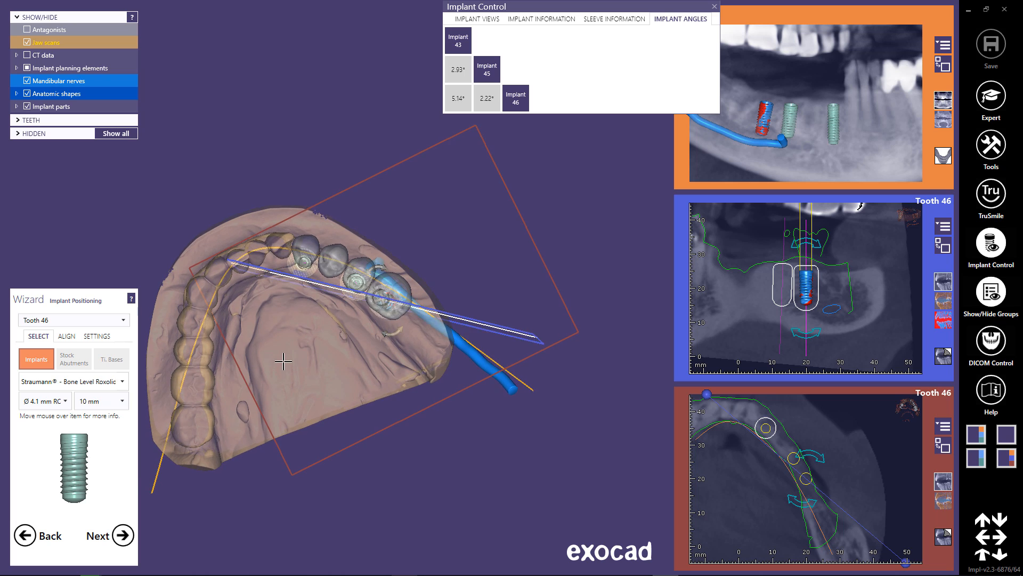
{"action": "right_click_drag", "start_coordinate": [283, 360], "coordinate": [283, 346]}
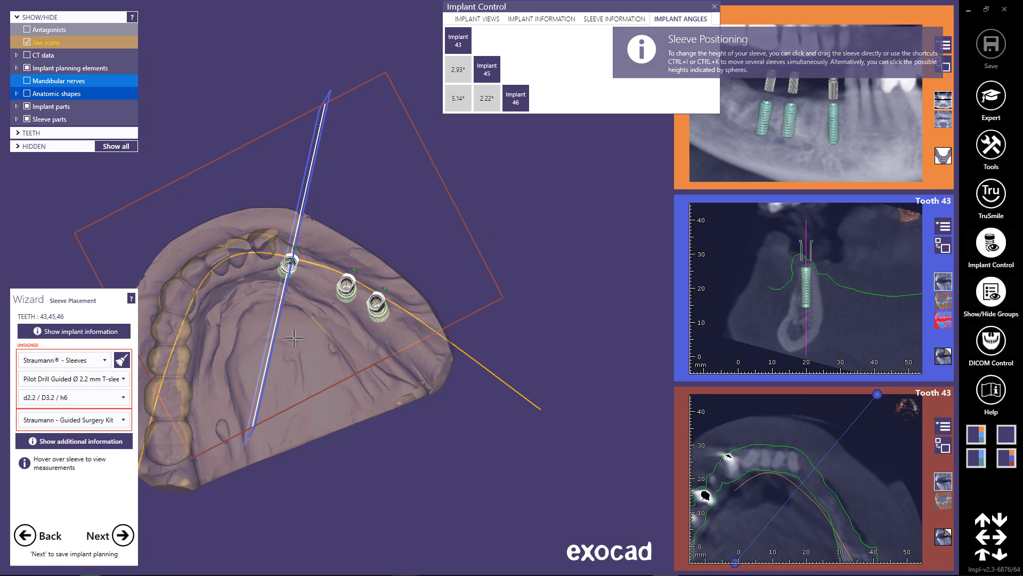
Choose the Straumann Fully Guided Ø 5.0 mm T-sleeve for implants 43, 45 and 46.
{"action": "mouse_move", "coordinate": [293, 336]}
{"action": "right_mouse_down"}
{"action": "mouse_move", "coordinate": [292, 285]}
{"action": "mouse_move", "coordinate": [215, 326]}
{"action": "mouse_move", "coordinate": [322, 330]}
{"action": "mouse_move", "coordinate": [299, 327]}
{"action": "right_mouse_up"}
{"action": "middle_click", "coordinate": [315, 309]}
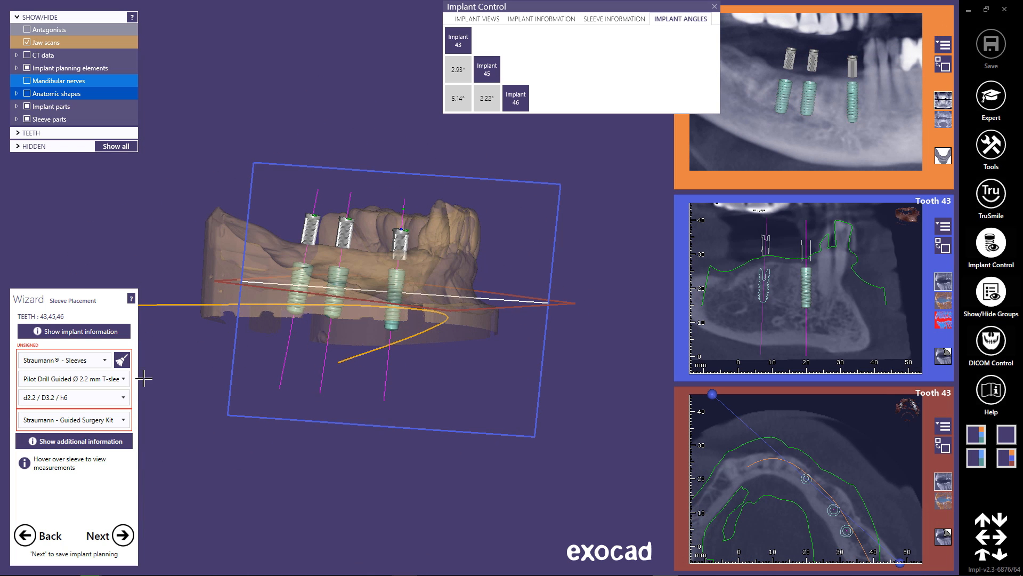
{"action": "left_click", "coordinate": [123, 379]}
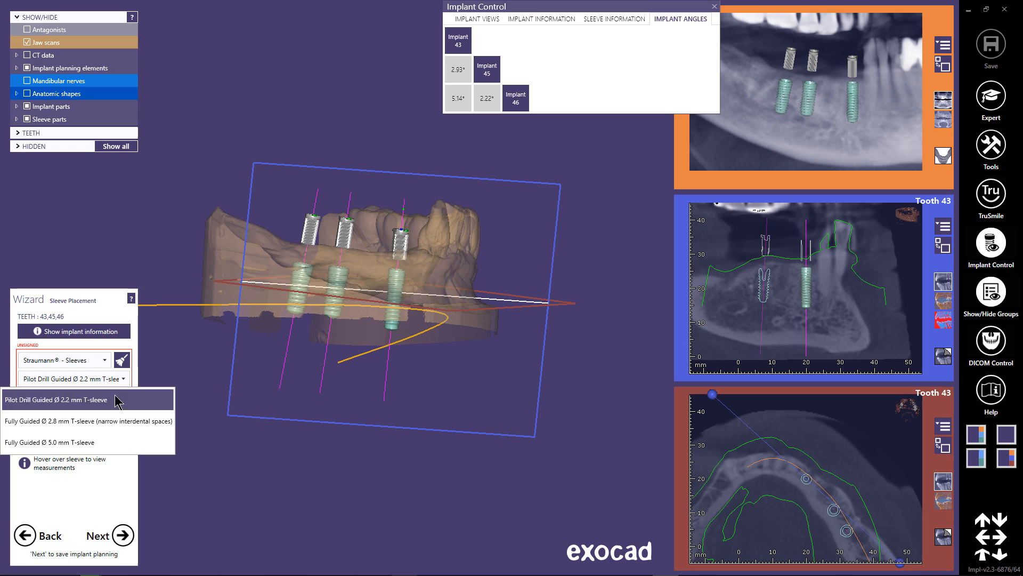
{"action": "left_click", "coordinate": [94, 443]}
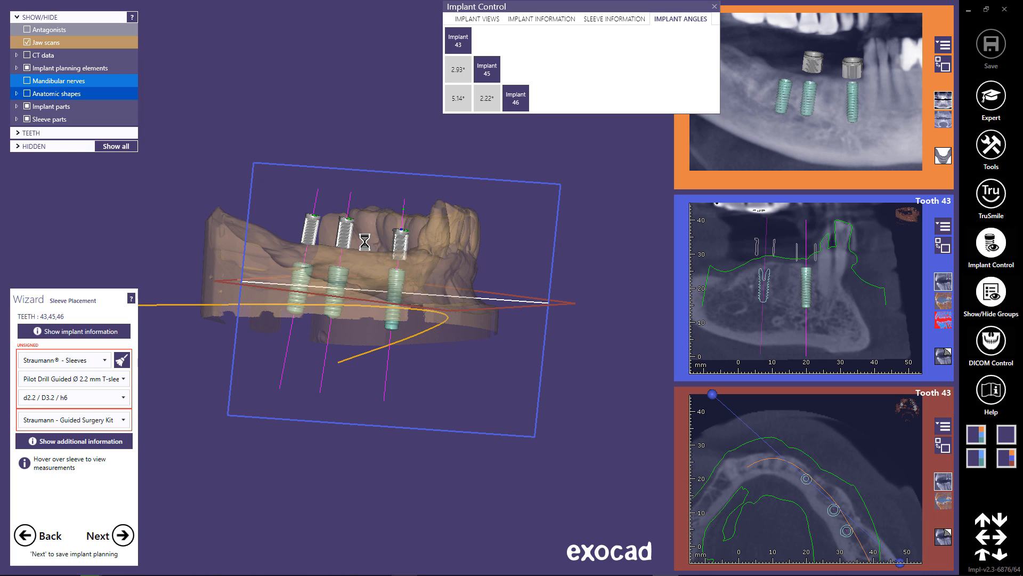
Raise the sleeves of implants 43, 45 and 46 along their axes, farther above the gingiva.
{"action": "scroll", "coordinate": [369, 241], "scroll_direction": "up", "scroll_amount": 3}
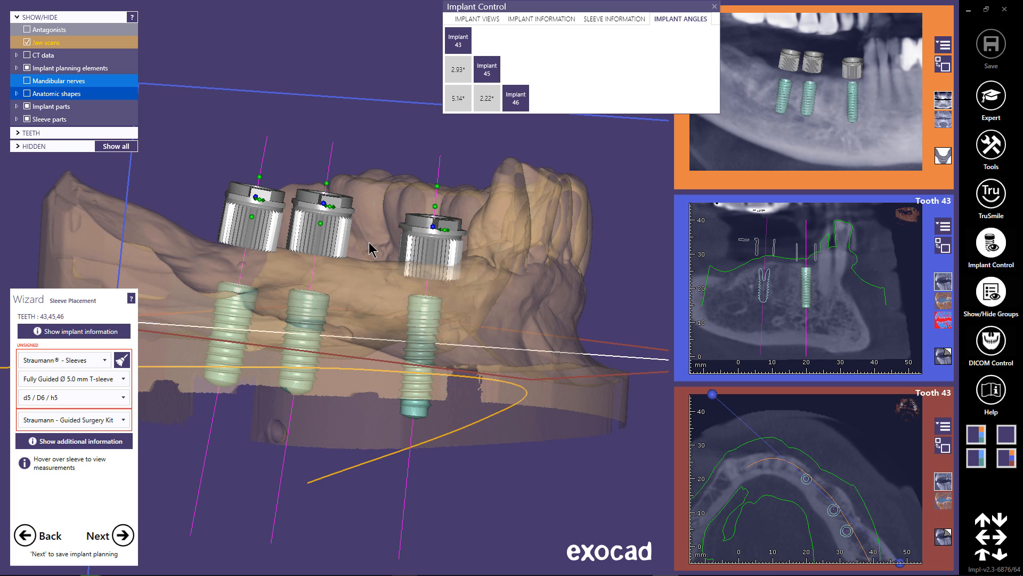
{"action": "right_click_drag", "start_coordinate": [372, 244], "coordinate": [463, 315]}
{"action": "mouse_move", "coordinate": [448, 225]}
{"action": "left_click_drag", "start_coordinate": [449, 224], "coordinate": [450, 205]}
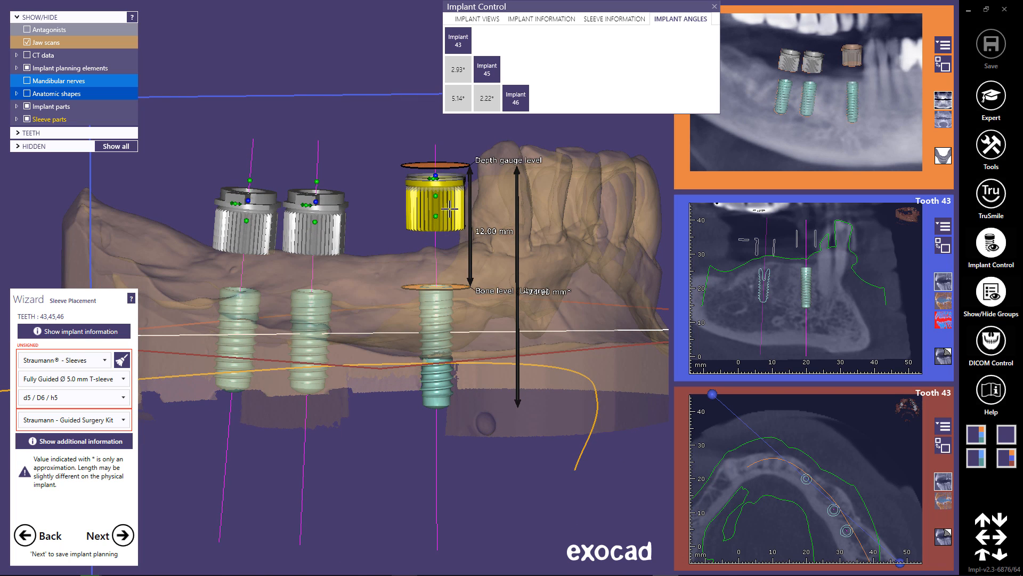
{"action": "left_click_drag", "start_coordinate": [330, 233], "coordinate": [334, 216]}
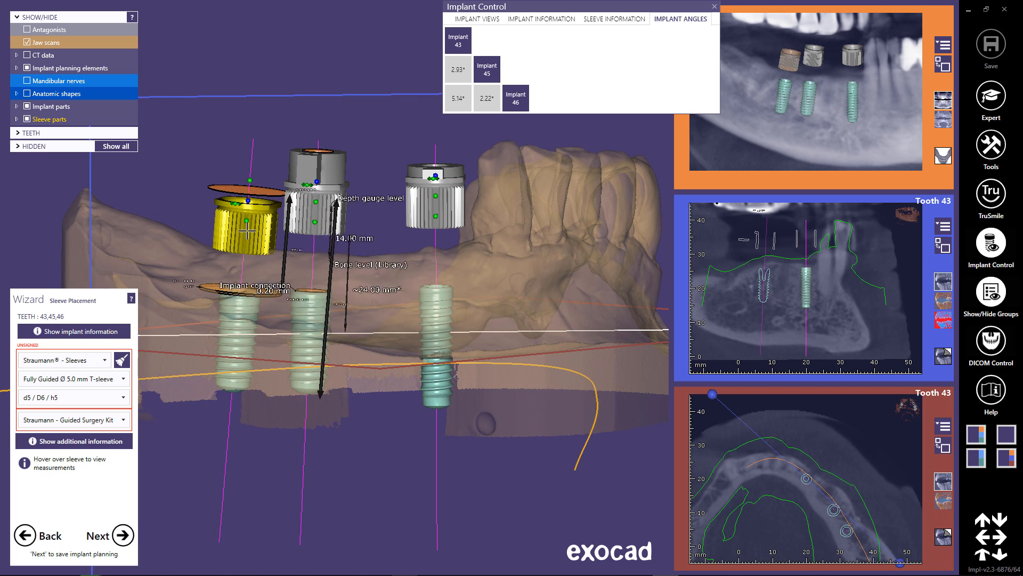
{"action": "left_click_drag", "start_coordinate": [241, 233], "coordinate": [241, 214]}
{"action": "right_click_drag", "start_coordinate": [241, 213], "coordinate": [268, 207]}
{"action": "mouse_move", "coordinate": [268, 207]}
{"action": "left_mouse_down"}
{"action": "mouse_move", "coordinate": [266, 224]}
{"action": "mouse_move", "coordinate": [251, 212]}
{"action": "left_mouse_up"}
Rotate the three sleeves about their axes so that their side tabs all point outward toward the cheek.
{"action": "right_click_drag", "start_coordinate": [298, 292], "coordinate": [355, 326]}
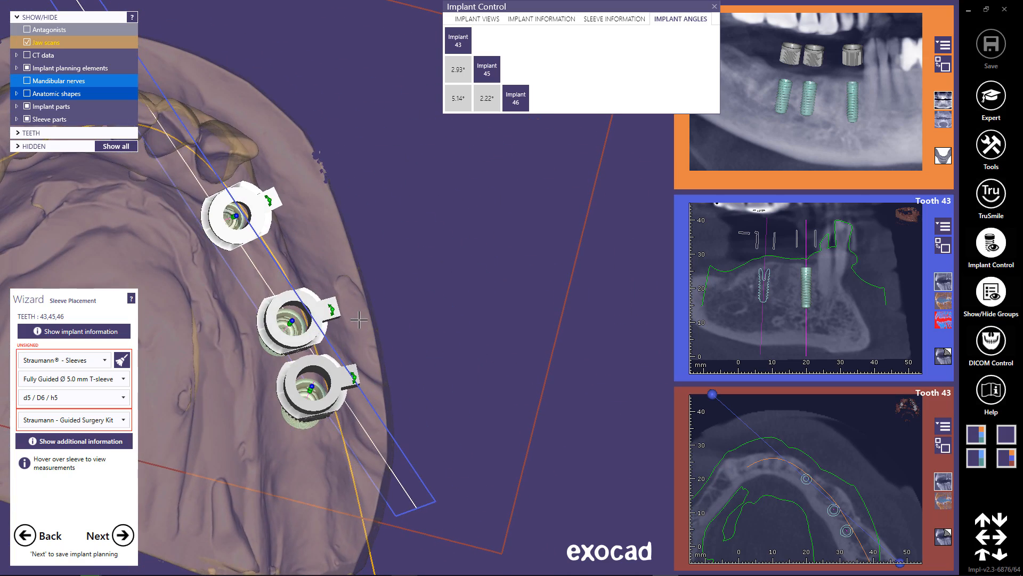
{"action": "middle_click", "coordinate": [226, 299]}
{"action": "mouse_move", "coordinate": [428, 318]}
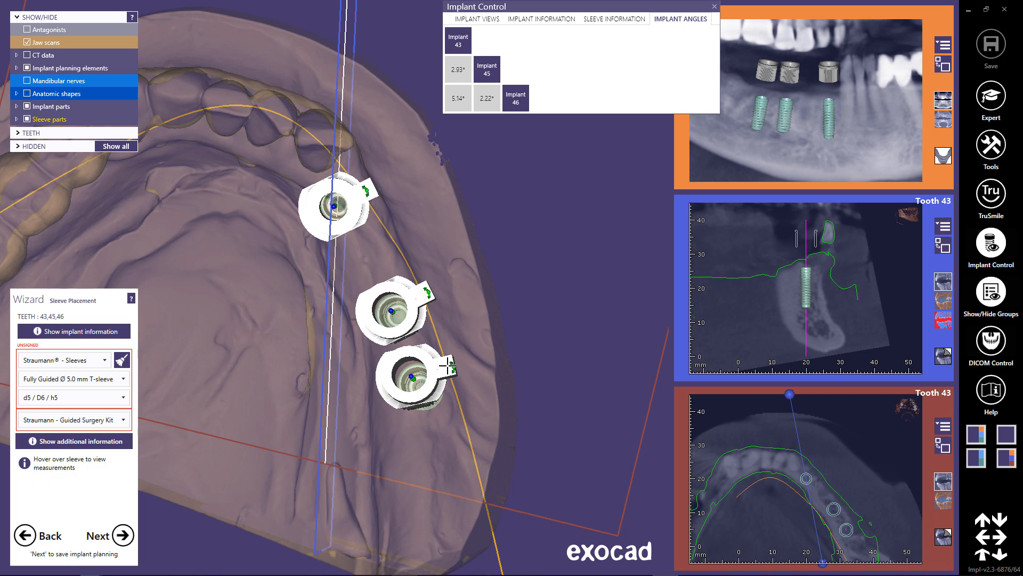
{"action": "left_click_drag", "start_coordinate": [452, 368], "coordinate": [450, 360]}
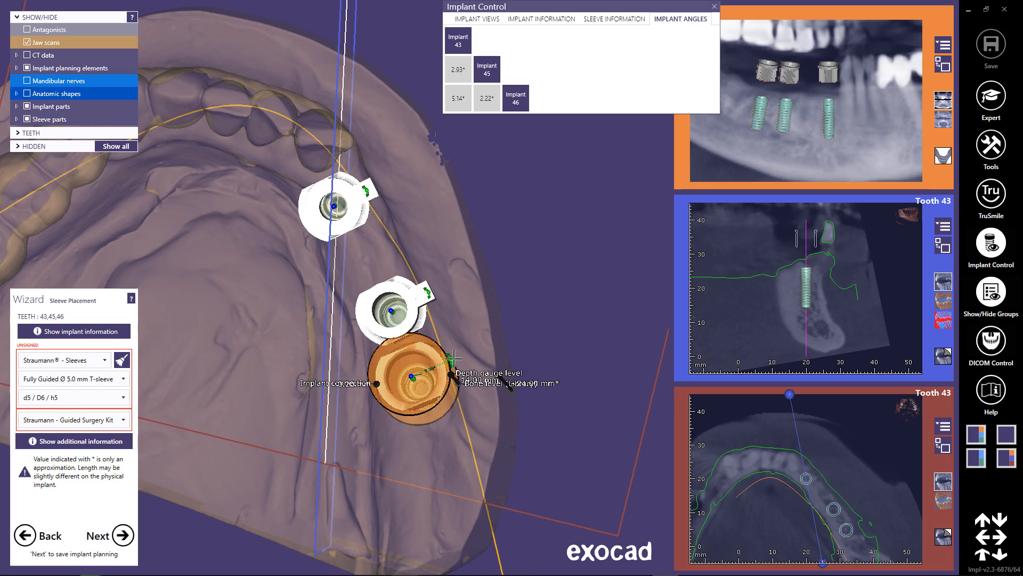
{"action": "mouse_move", "coordinate": [317, 347]}
{"action": "right_mouse_down"}
{"action": "mouse_move", "coordinate": [309, 329]}
{"action": "mouse_move", "coordinate": [315, 345]}
{"action": "right_mouse_up"}
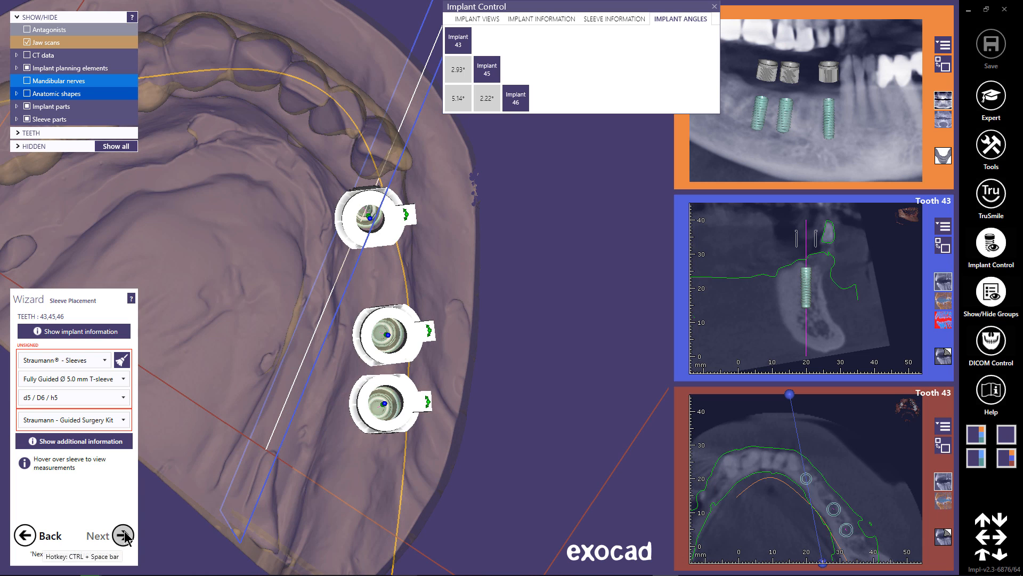
Finish sleeve placement, confirm the approval statements and agree to the implant planning so its result files are generated.
{"action": "left_click", "coordinate": [125, 536]}
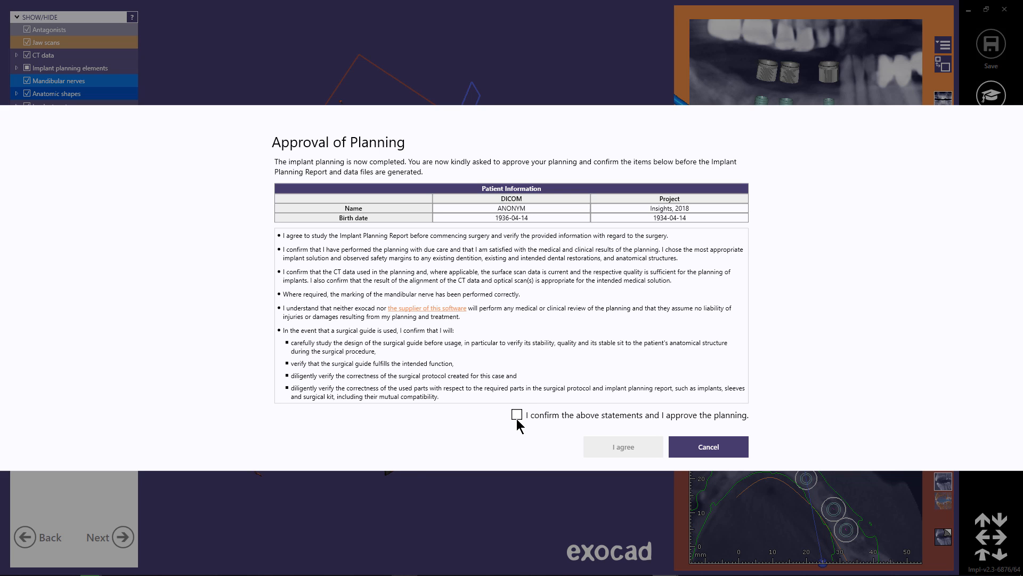
{"action": "left_click", "coordinate": [516, 415]}
{"action": "left_click", "coordinate": [624, 448]}
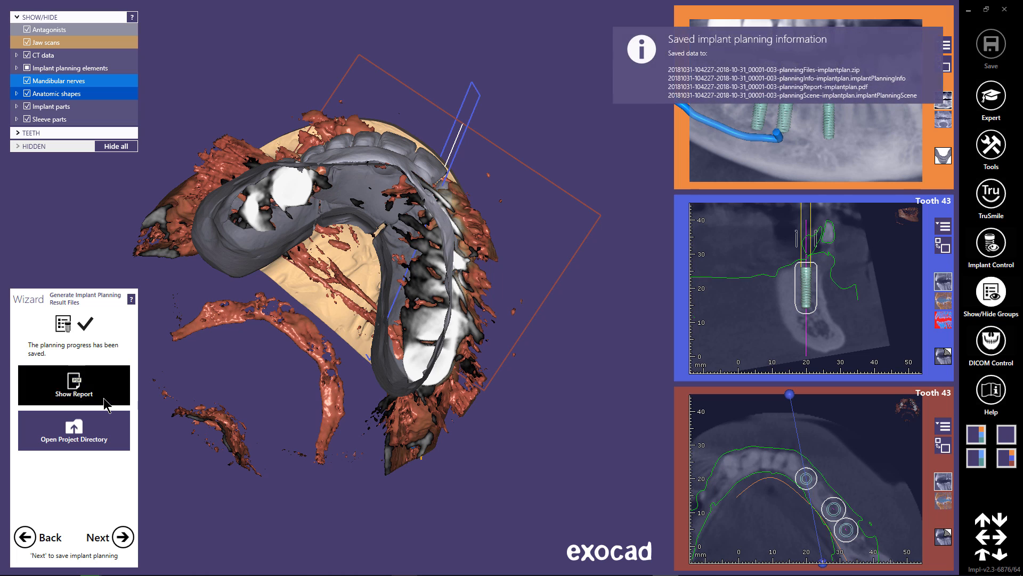
Open the Implant Planning Report, review its implant details and cross-section images, and close it.
{"action": "left_click", "coordinate": [103, 397]}
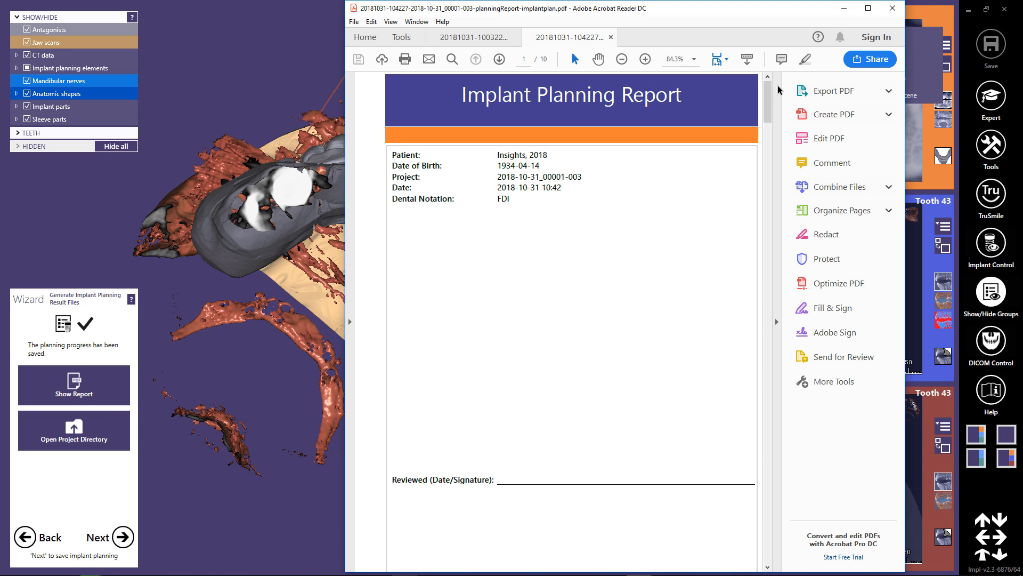
{"action": "left_click_drag", "start_coordinate": [768, 93], "coordinate": [768, 432]}
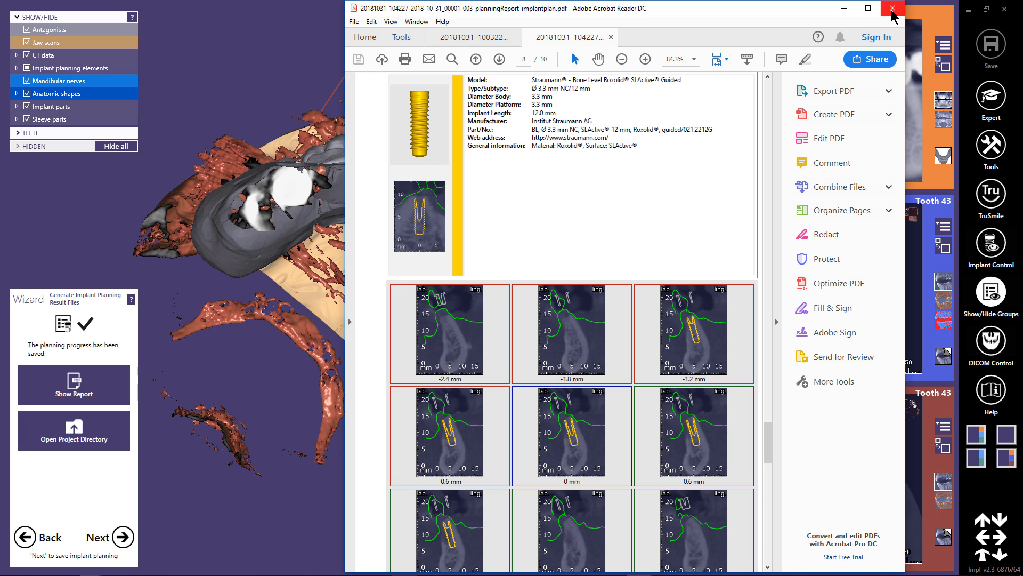
{"action": "left_click", "coordinate": [892, 9]}
{"action": "left_click", "coordinate": [579, 315]}
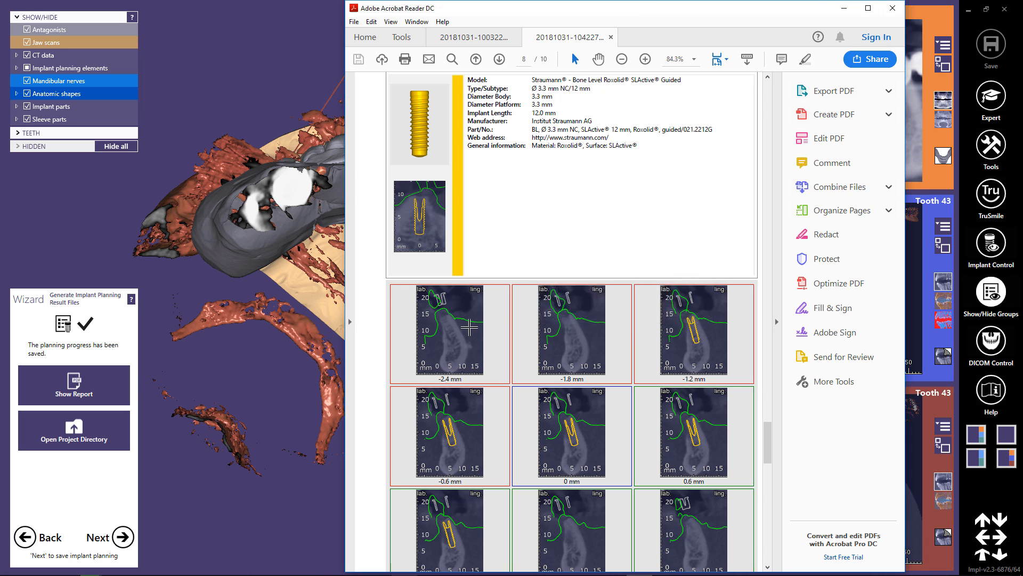
Continue to sleeve mount design and set the minimum base thickness to 2 mm and the mount height to 7 mm.
{"action": "left_click", "coordinate": [125, 540]}
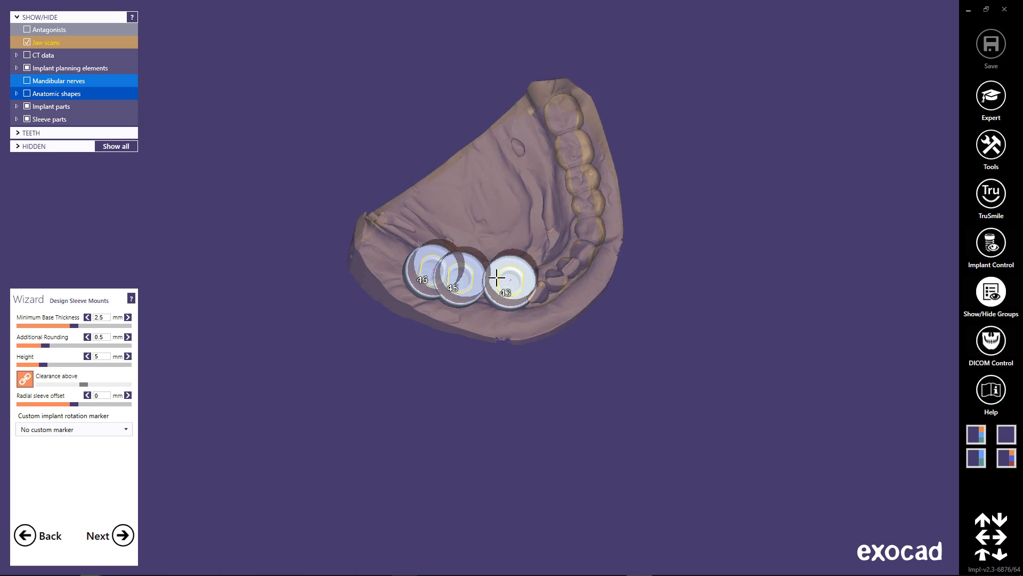
{"action": "scroll", "coordinate": [498, 279], "scroll_direction": "up", "scroll_amount": 5}
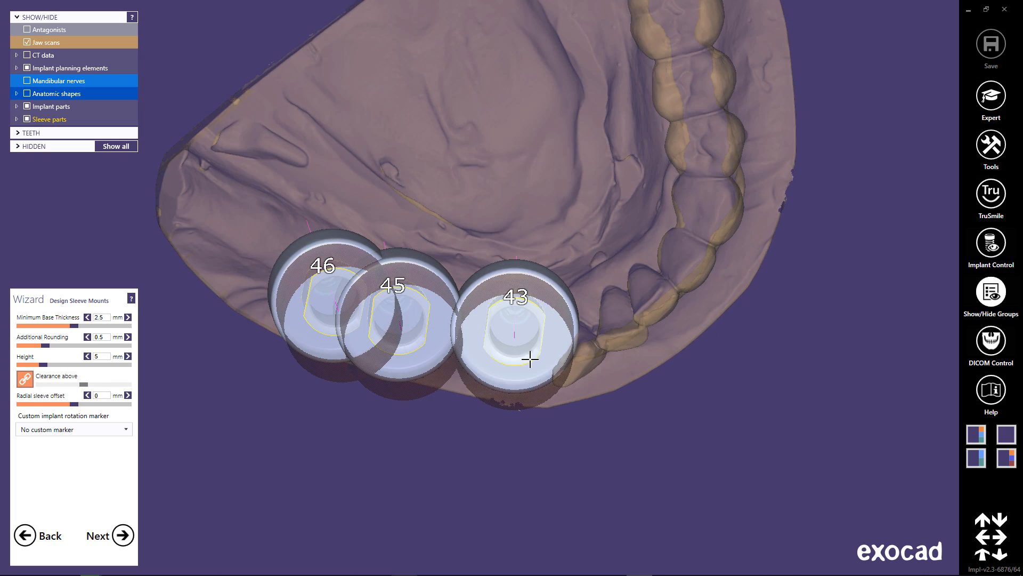
{"action": "right_click_drag", "start_coordinate": [530, 357], "coordinate": [536, 272]}
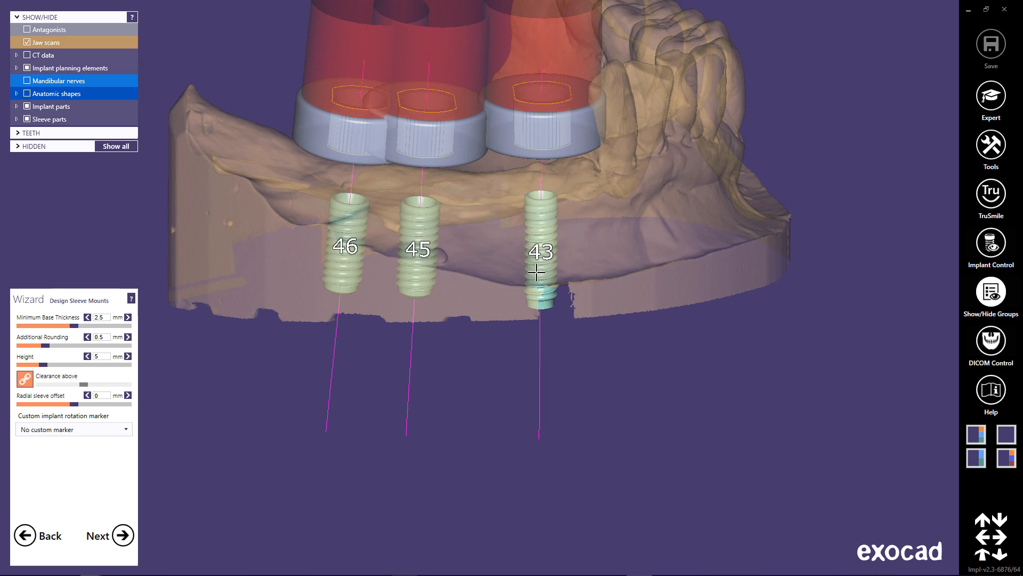
{"action": "middle_click", "coordinate": [493, 169]}
{"action": "right_click_drag", "start_coordinate": [497, 397], "coordinate": [497, 421]}
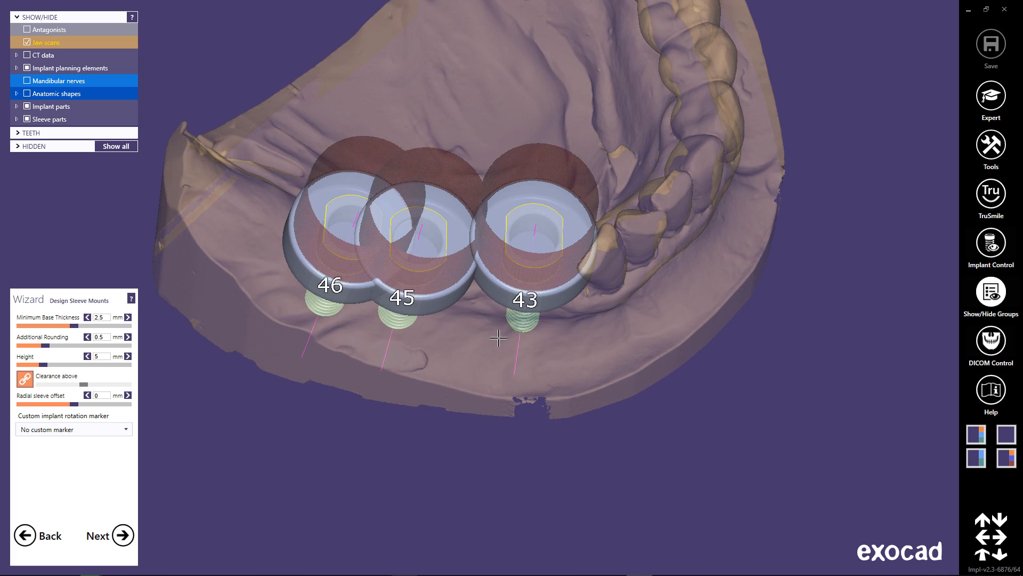
{"action": "left_click", "coordinate": [95, 318]}
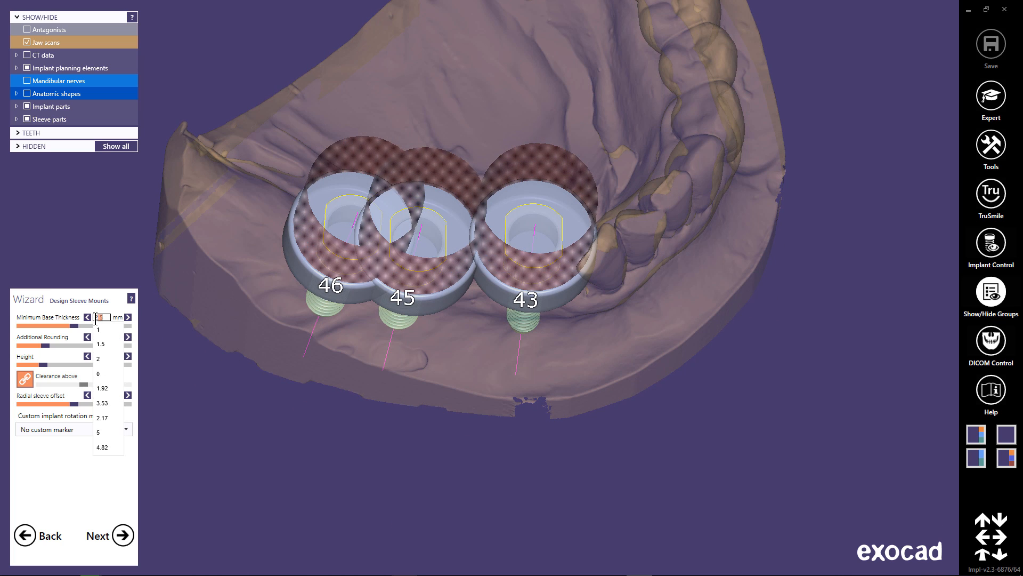
{"action": "left_click", "coordinate": [105, 356]}
{"action": "right_click_drag", "start_coordinate": [447, 303], "coordinate": [449, 356]}
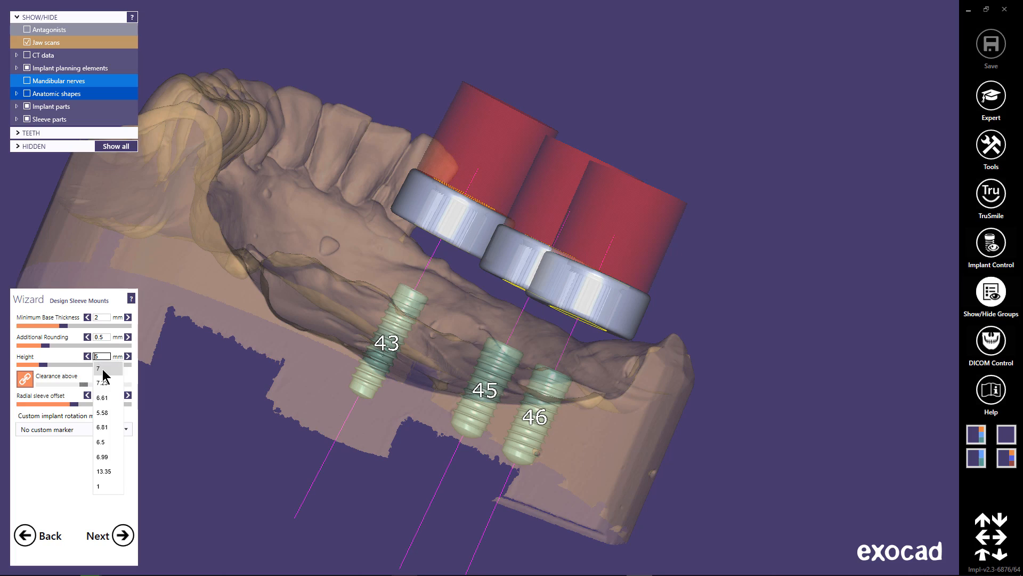
{"action": "left_click", "coordinate": [103, 369]}
Unlink the clearance above the sleeve mounts and set it to 6.5 mm, checking the mounts from several angles.
{"action": "right_click_drag", "start_coordinate": [406, 361], "coordinate": [410, 362]}
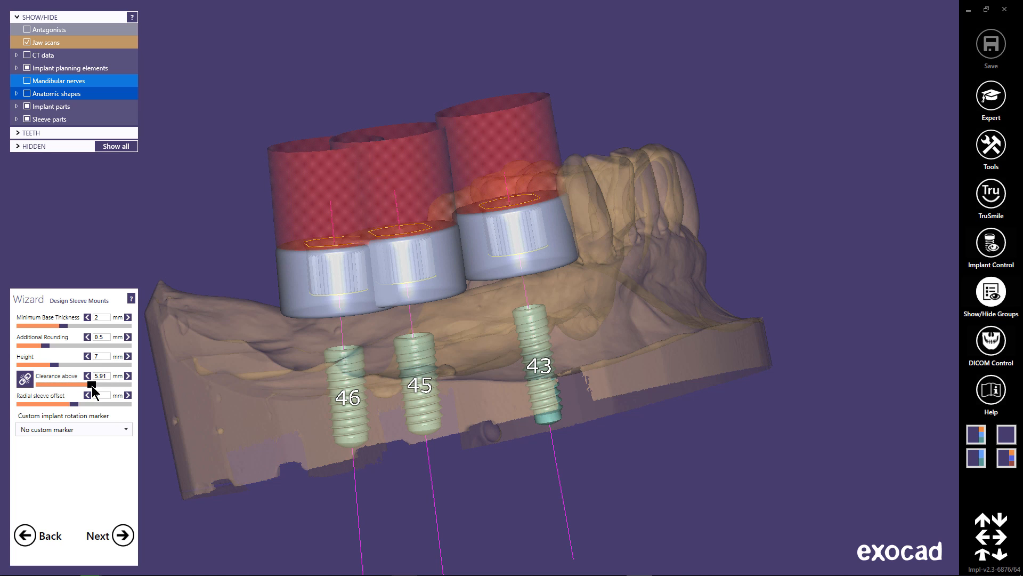
{"action": "right_click_drag", "start_coordinate": [560, 266], "coordinate": [560, 267]}
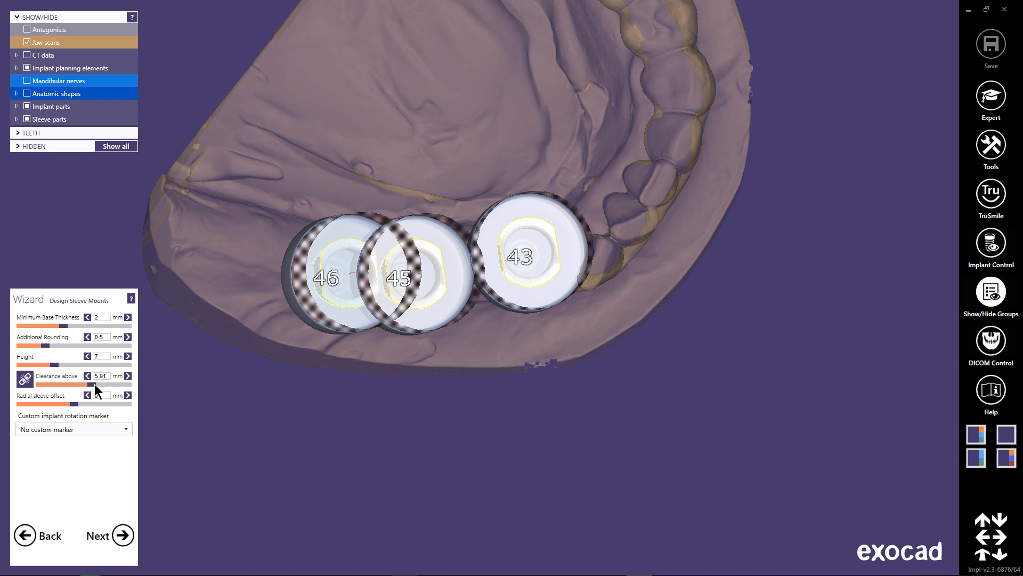
{"action": "left_click_drag", "start_coordinate": [97, 383], "coordinate": [97, 387]}
{"action": "right_click_drag", "start_coordinate": [484, 235], "coordinate": [183, 382]}
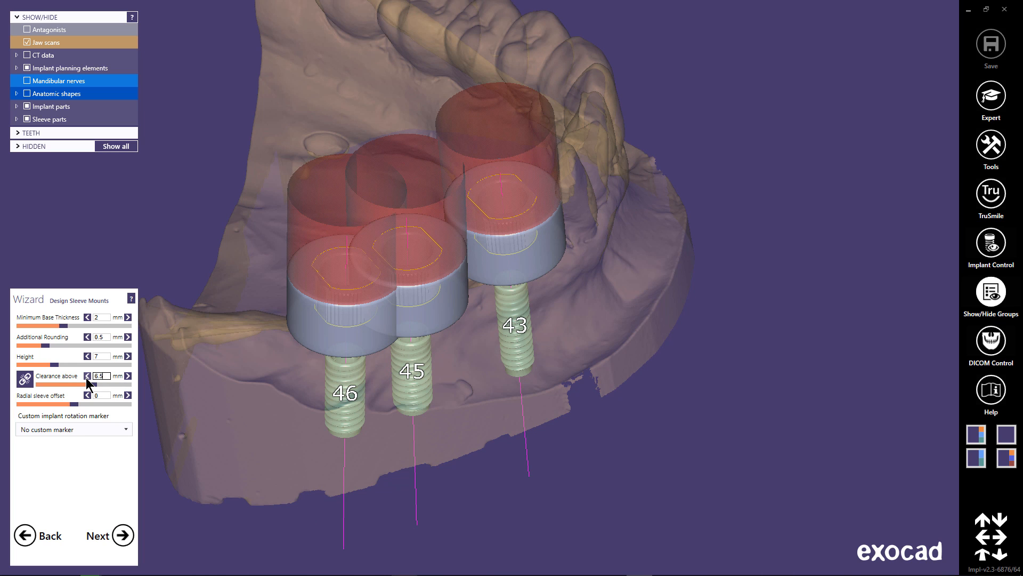
{"action": "type", "text": "6.5"}
{"action": "key", "text": "Return"}
{"action": "right_click_drag", "start_coordinate": [564, 220], "coordinate": [613, 184]}
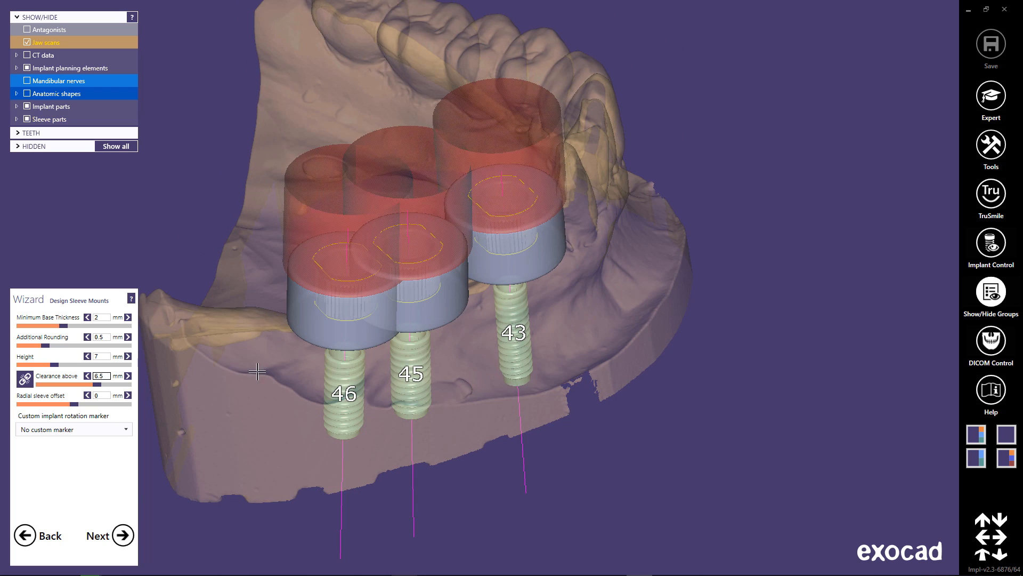
Set the guide bottom's insertion direction from the view, apply the undercut block-out, and continue to the guide top design.
{"action": "left_click", "coordinate": [123, 537]}
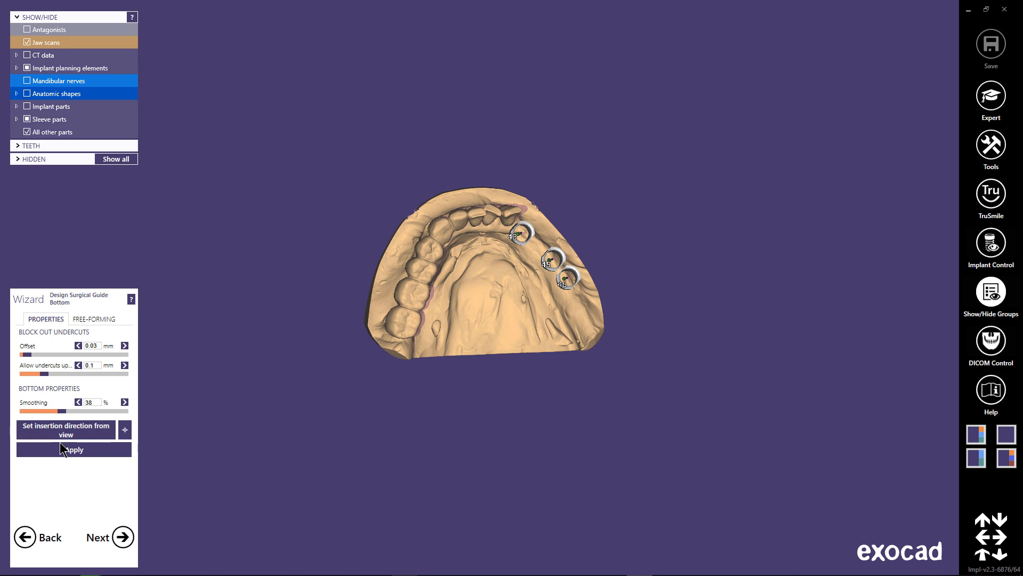
{"action": "left_click", "coordinate": [101, 450]}
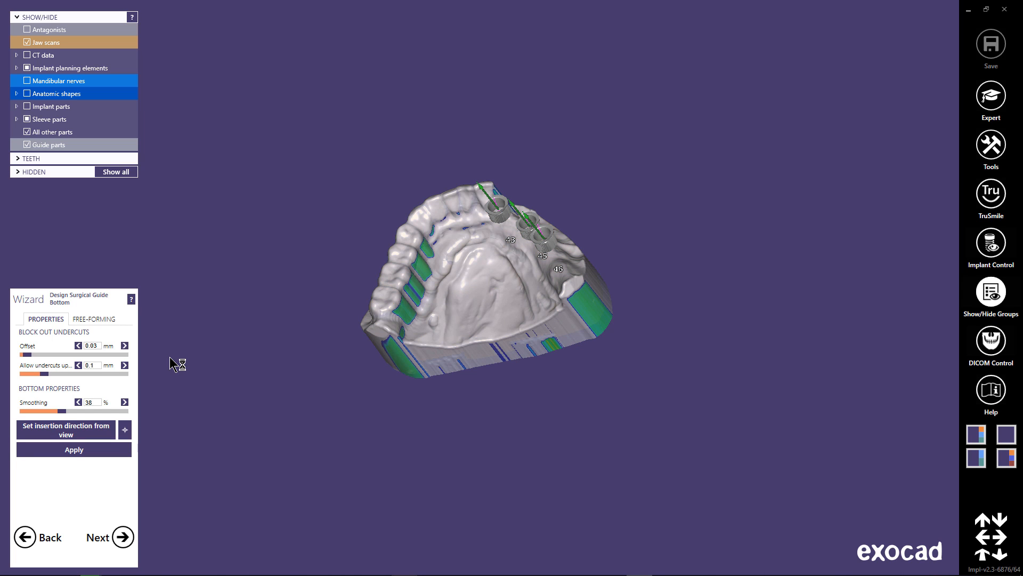
{"action": "right_click_drag", "start_coordinate": [542, 300], "coordinate": [453, 303]}
{"action": "left_click", "coordinate": [122, 537]}
Draw the surgical guide margin line along the outer gingiva beneath the sleeve mounts from tooth 46 to tooth 43.
{"action": "scroll", "coordinate": [468, 288], "scroll_direction": "up", "scroll_amount": 4}
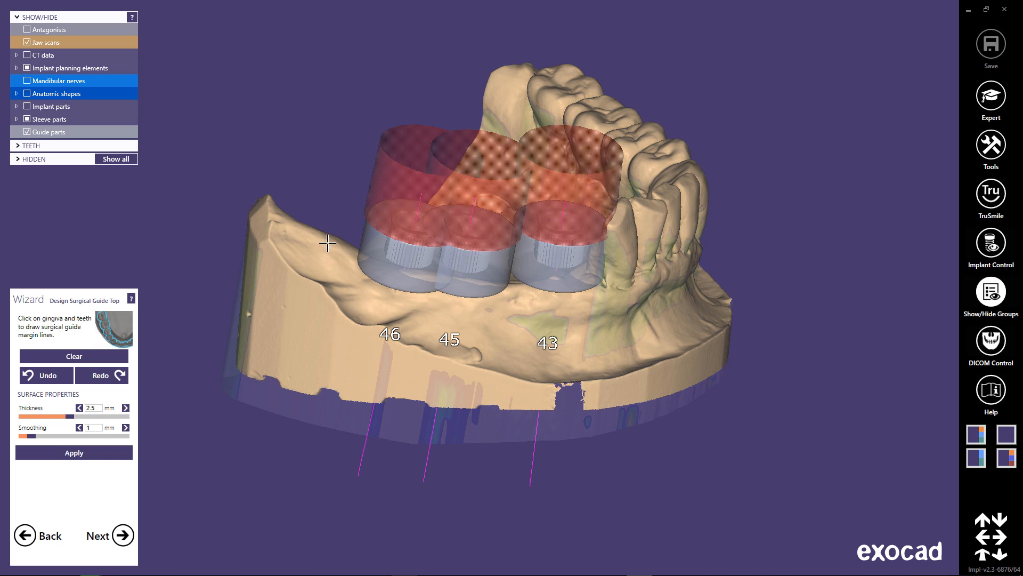
{"action": "left_click", "coordinate": [404, 300]}
{"action": "left_click", "coordinate": [456, 309]}
{"action": "left_click", "coordinate": [505, 307]}
{"action": "right_click_drag", "start_coordinate": [545, 306], "coordinate": [540, 300]}
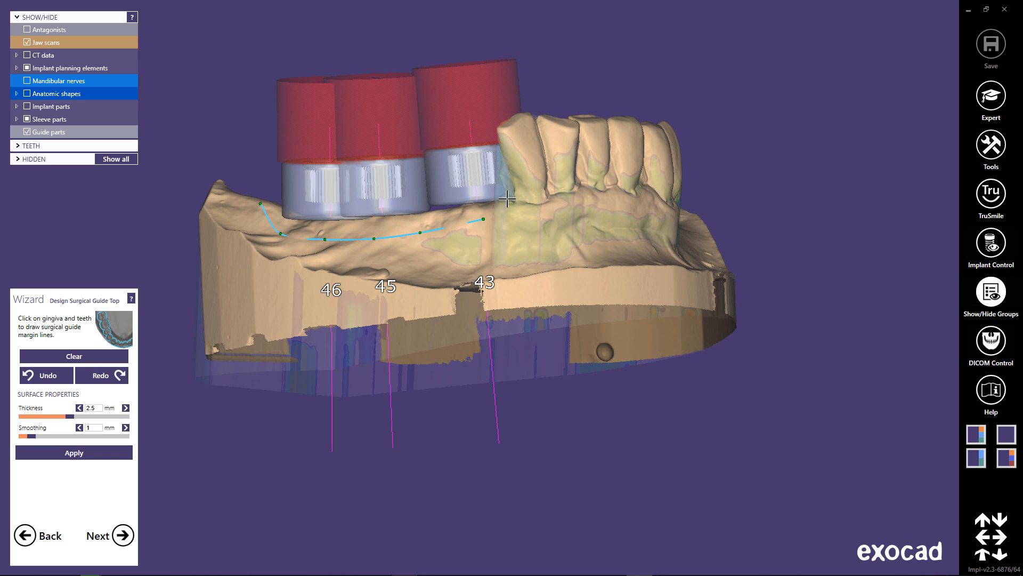
Extend the guide margin line across the outer surfaces of the front teeth and around the opposite side's last molar.
{"action": "right_click_drag", "start_coordinate": [579, 160], "coordinate": [588, 179]}
{"action": "left_click", "coordinate": [600, 149]}
{"action": "left_click", "coordinate": [467, 170]}
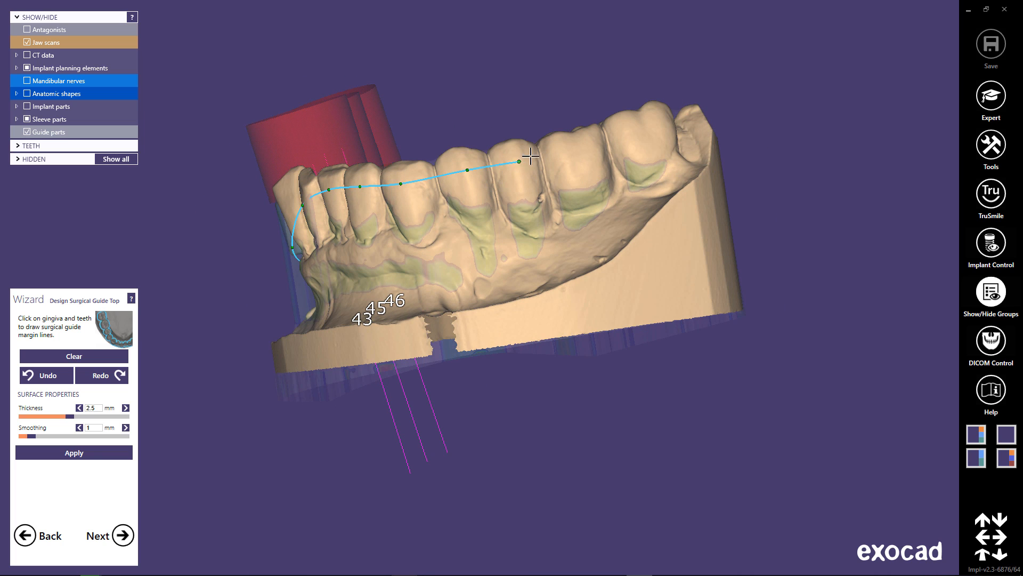
{"action": "left_click", "coordinate": [586, 145]}
{"action": "right_click_drag", "start_coordinate": [661, 158], "coordinate": [430, 161]}
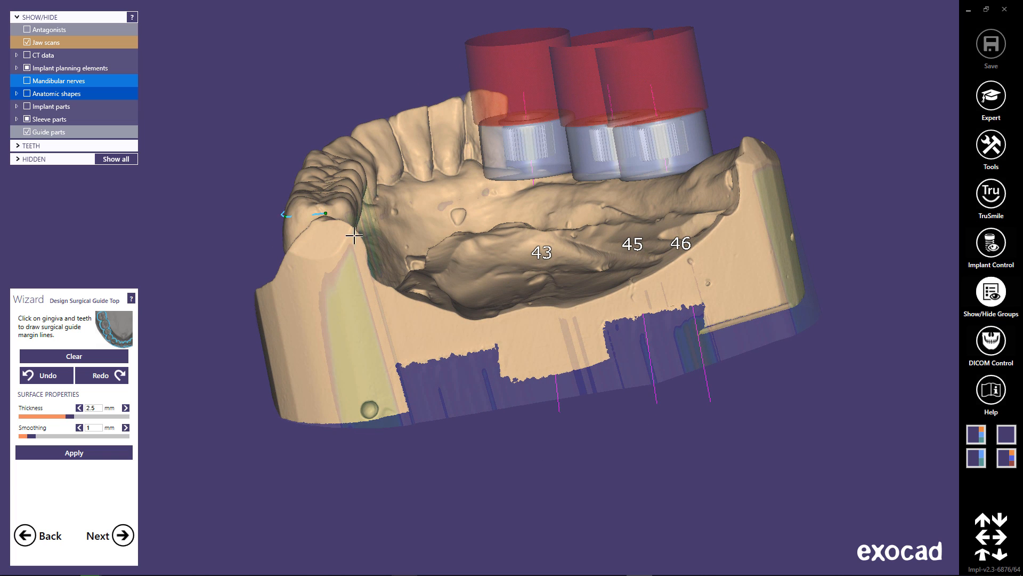
Extend the guide margin line from the opposite side's last molar along the inner tooth surfaces to the front teeth.
{"action": "right_click_drag", "start_coordinate": [353, 235], "coordinate": [297, 233]}
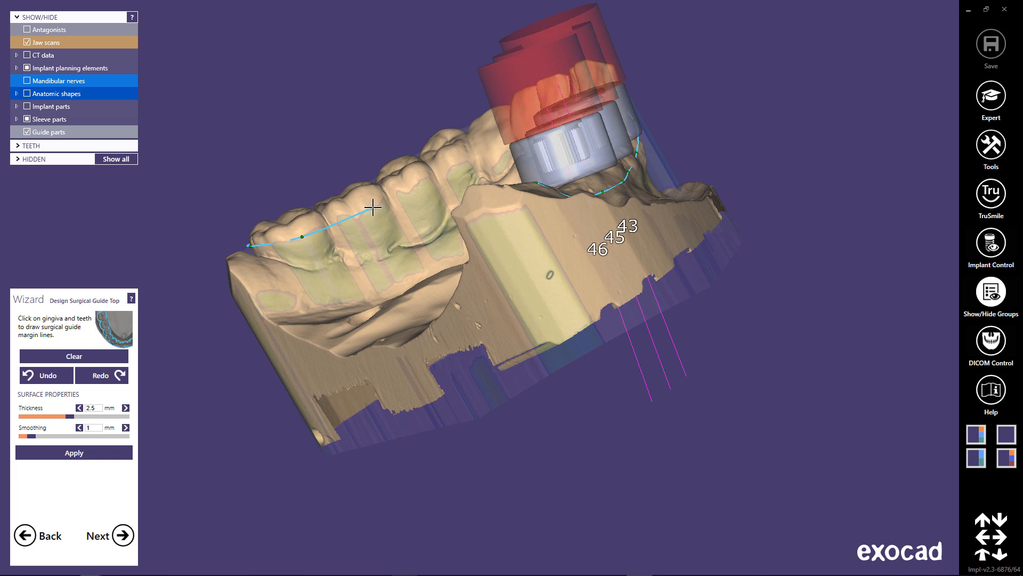
{"action": "left_click", "coordinate": [455, 163]}
{"action": "right_click_drag", "start_coordinate": [455, 163], "coordinate": [509, 160]}
{"action": "left_click", "coordinate": [438, 143]}
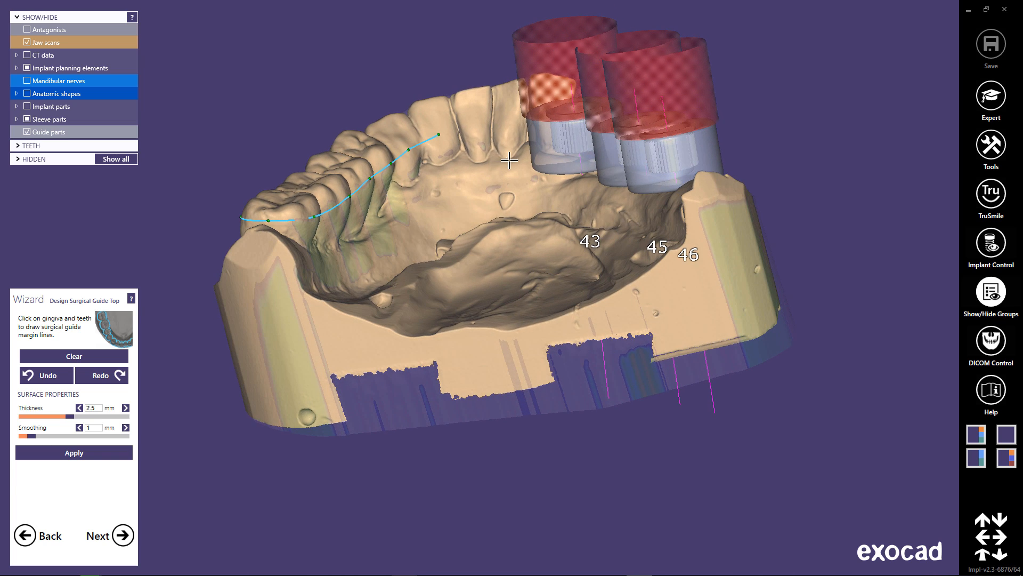
{"action": "left_click", "coordinate": [476, 138]}
{"action": "right_click_drag", "start_coordinate": [555, 215], "coordinate": [505, 183]}
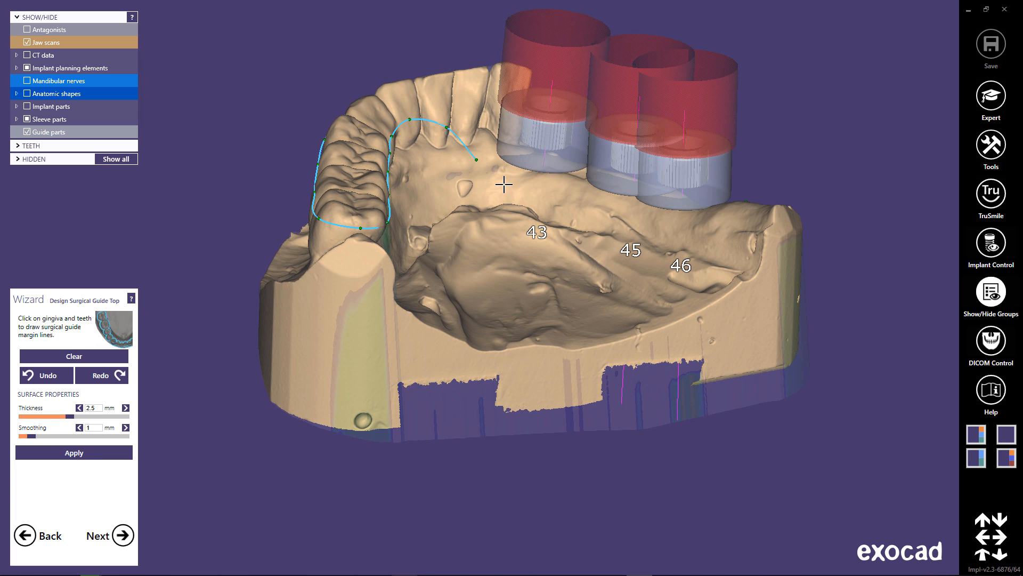
Continue the guide margin line along the inner gingiva past the 43, 45 and 46 sleeve mounts and close the loop behind 46.
{"action": "left_click", "coordinate": [544, 193]}
{"action": "left_click", "coordinate": [721, 235]}
{"action": "right_click_drag", "start_coordinate": [721, 236], "coordinate": [739, 261]}
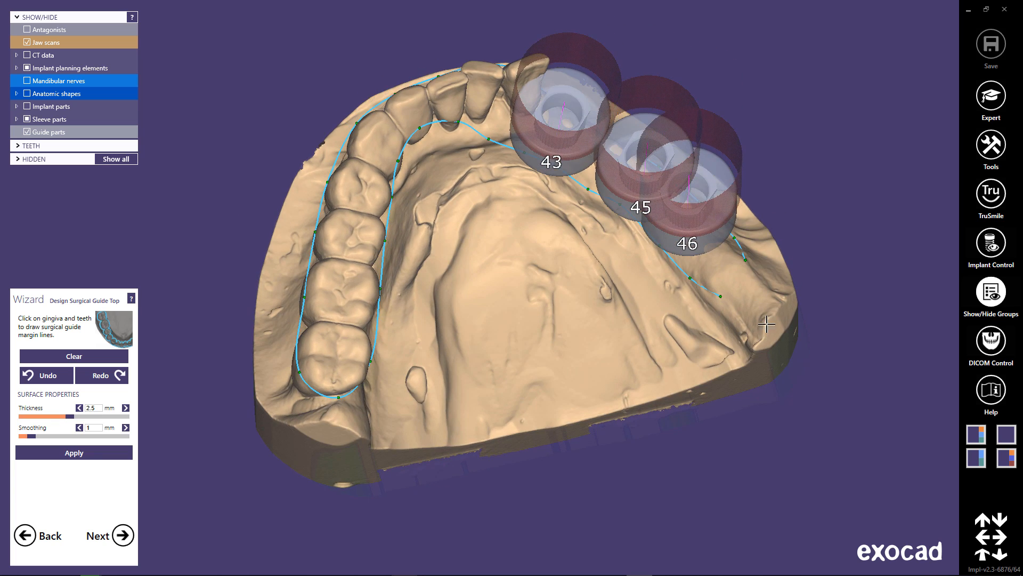
{"action": "right_click_drag", "start_coordinate": [733, 305], "coordinate": [697, 272]}
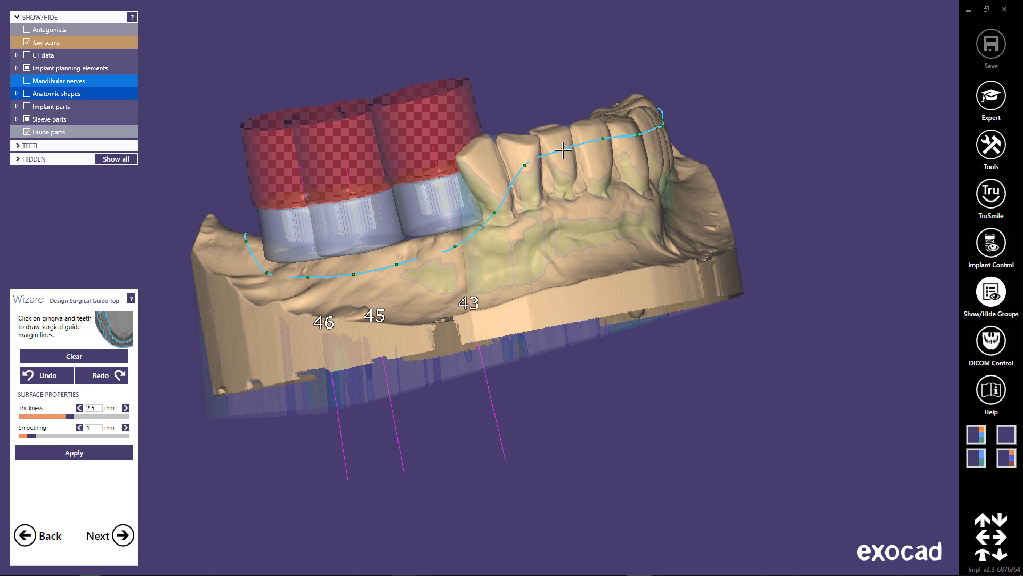
Adjust the margin line point on the front tooth near 43, apply the guide top, and continue to adding windows, supports and text.
{"action": "left_click_drag", "start_coordinate": [526, 166], "coordinate": [531, 169]}
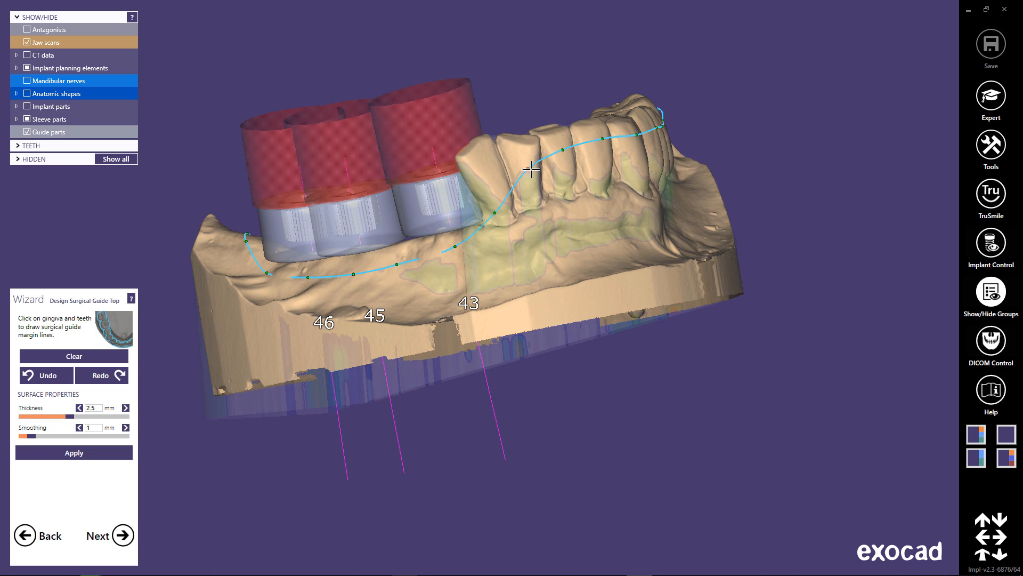
{"action": "left_click", "coordinate": [59, 453]}
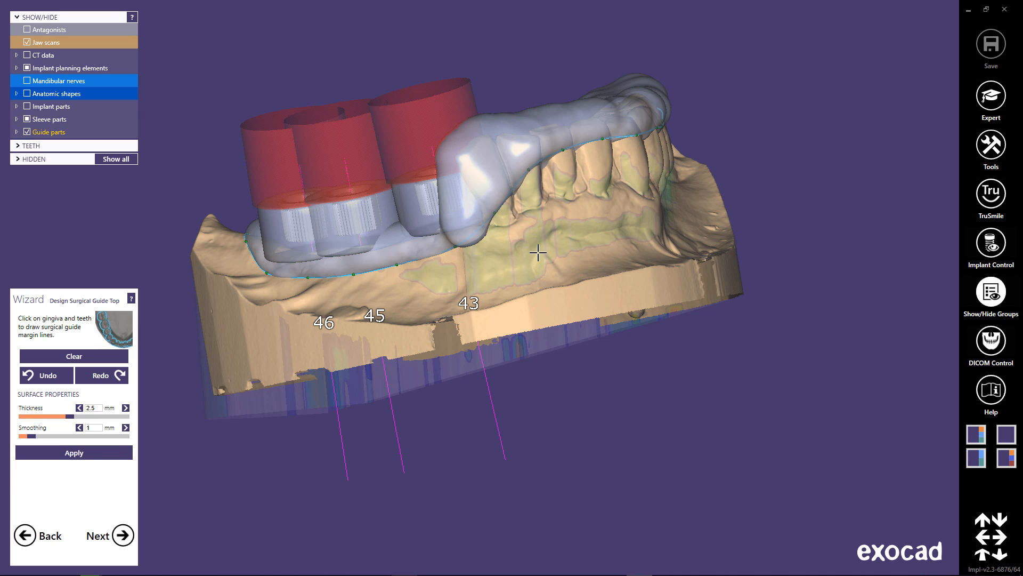
{"action": "right_click_drag", "start_coordinate": [537, 281], "coordinate": [515, 291]}
{"action": "left_click", "coordinate": [124, 534]}
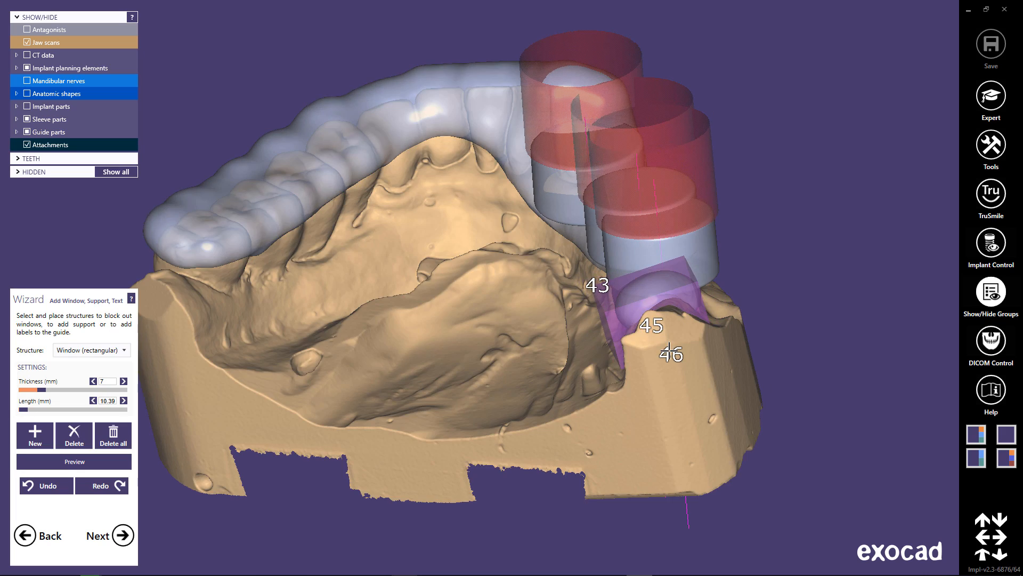
Place a rectangular window 7 mm thick and about 11.9 mm long over the guide at the front teeth.
{"action": "right_click_drag", "start_coordinate": [666, 356], "coordinate": [654, 355]}
{"action": "left_click", "coordinate": [379, 244]}
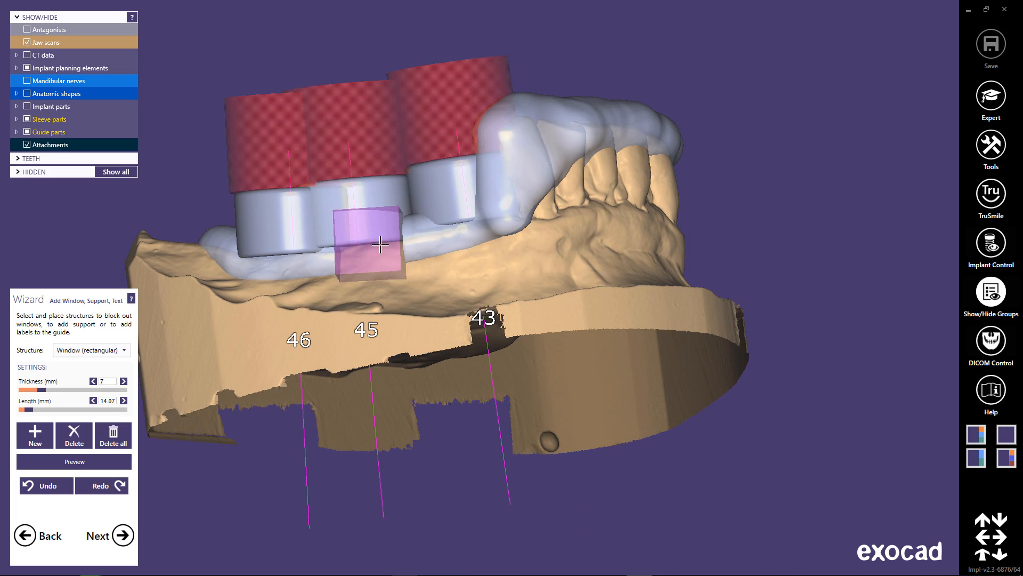
{"action": "right_click_drag", "start_coordinate": [505, 326], "coordinate": [502, 329]}
{"action": "left_click", "coordinate": [499, 188]}
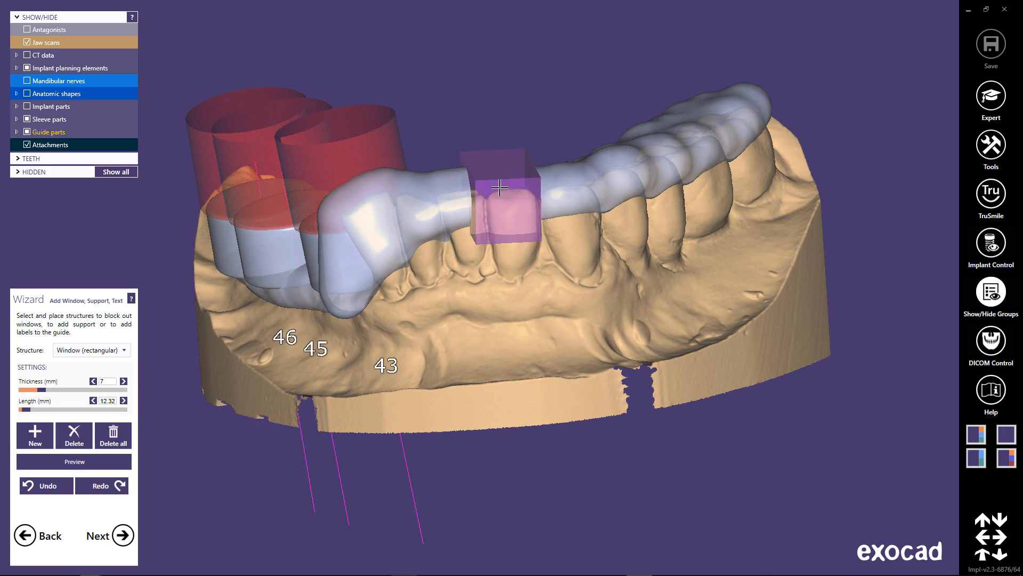
{"action": "left_click", "coordinate": [534, 167]}
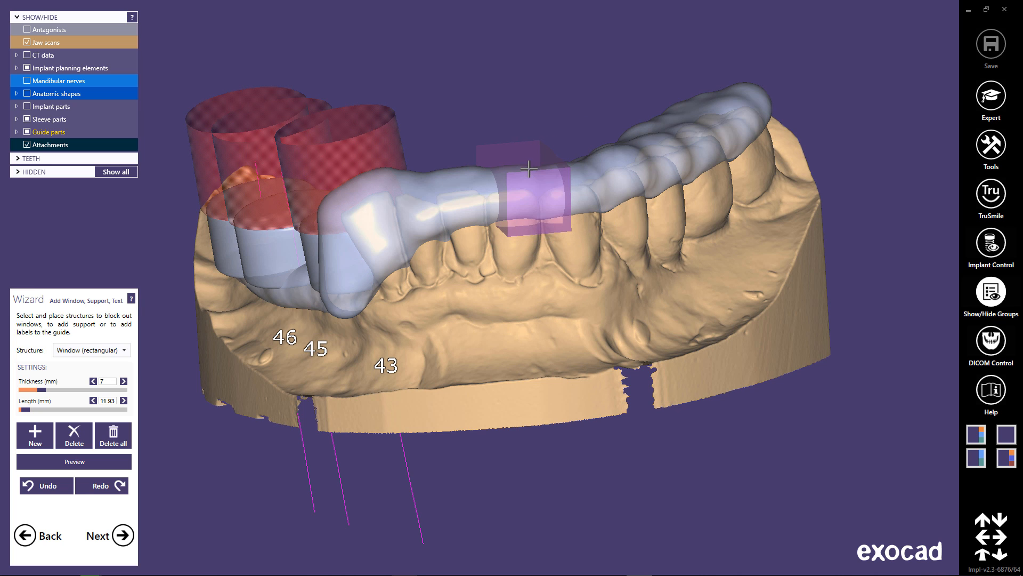
Shift and tilt the front window outward so it cuts through the guide's outer side over the incisal edges.
{"action": "right_click_drag", "start_coordinate": [560, 320], "coordinate": [551, 321]}
{"action": "left_click_drag", "start_coordinate": [455, 181], "coordinate": [468, 160]}
{"action": "right_click_drag", "start_coordinate": [468, 160], "coordinate": [512, 311]}
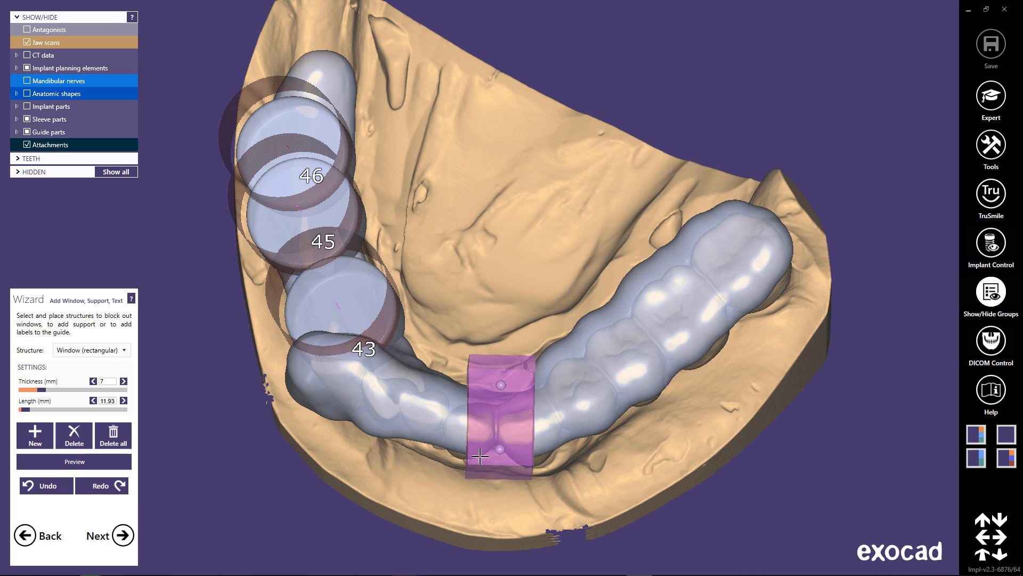
{"action": "left_click_drag", "start_coordinate": [491, 424], "coordinate": [487, 489]}
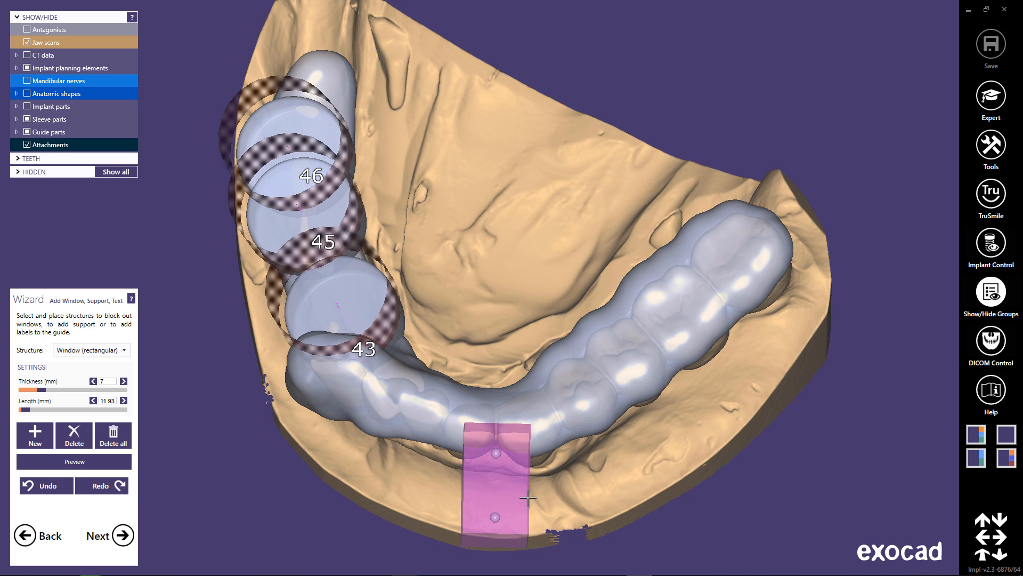
{"action": "mouse_move", "coordinate": [645, 511]}
{"action": "right_mouse_down"}
{"action": "mouse_move", "coordinate": [642, 481]}
{"action": "mouse_move", "coordinate": [646, 496]}
{"action": "right_mouse_up"}
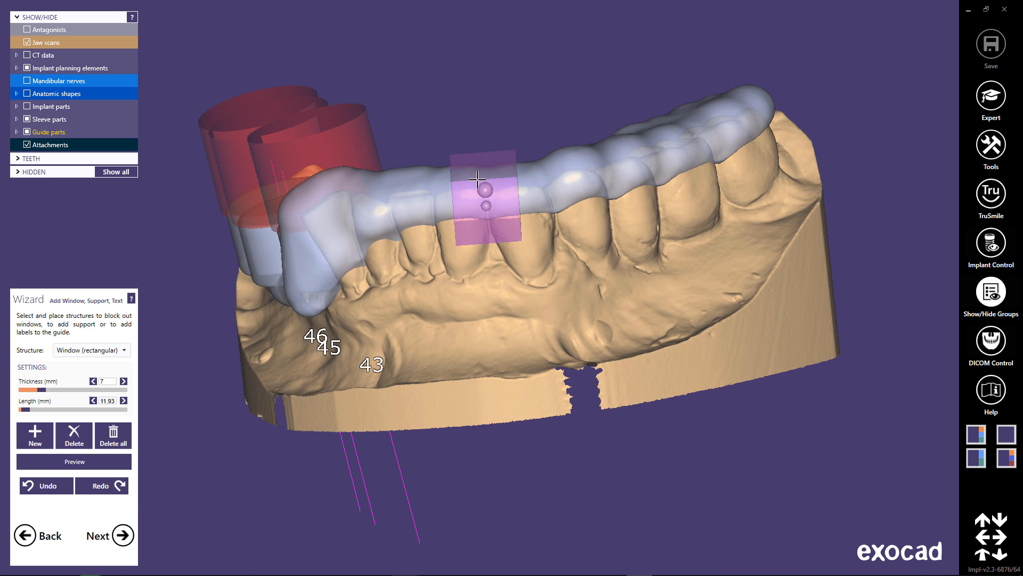
{"action": "left_click_drag", "start_coordinate": [510, 177], "coordinate": [512, 162], "text": "ctrl"}
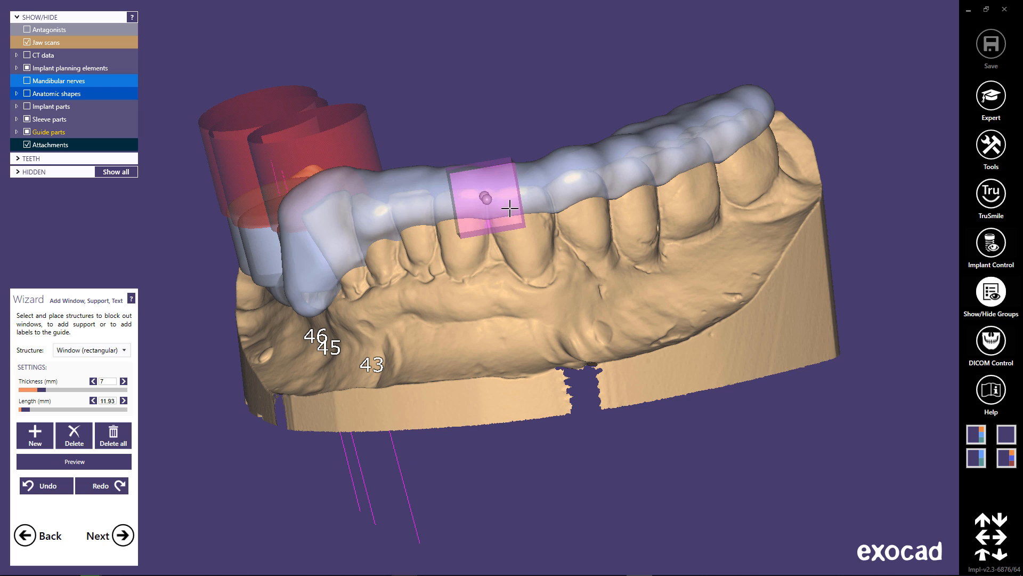
{"action": "left_click_drag", "start_coordinate": [472, 233], "coordinate": [479, 196], "text": "ctrl"}
{"action": "right_click_drag", "start_coordinate": [518, 277], "coordinate": [511, 320]}
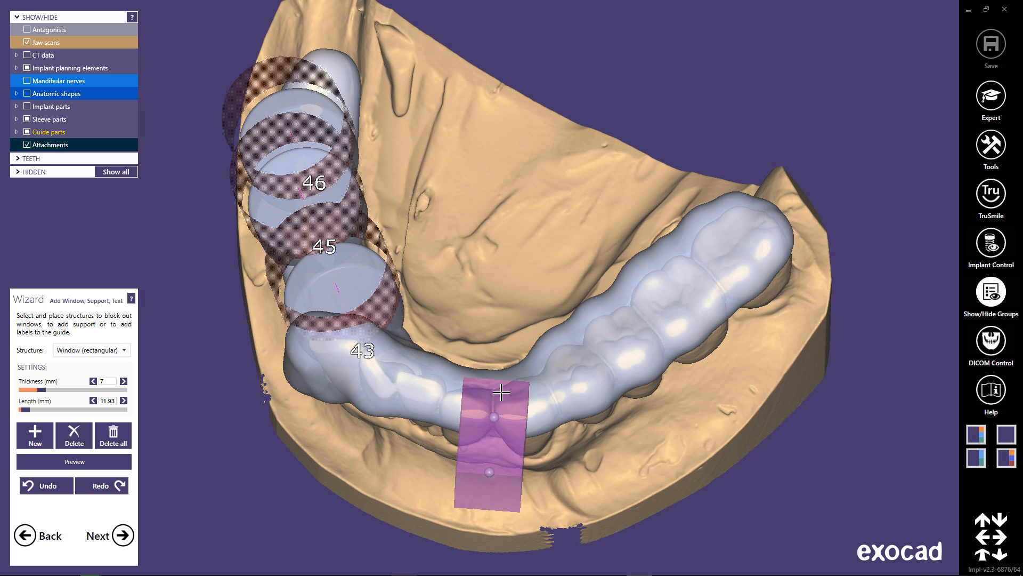
{"action": "left_click_drag", "start_coordinate": [504, 415], "coordinate": [503, 407]}
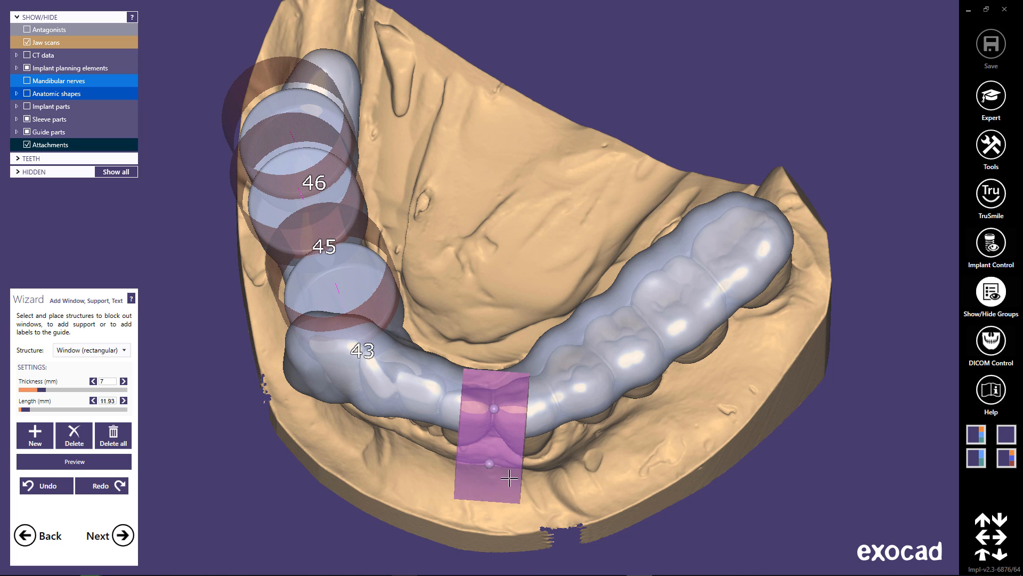
{"action": "right_click_drag", "start_coordinate": [573, 452], "coordinate": [768, 226]}
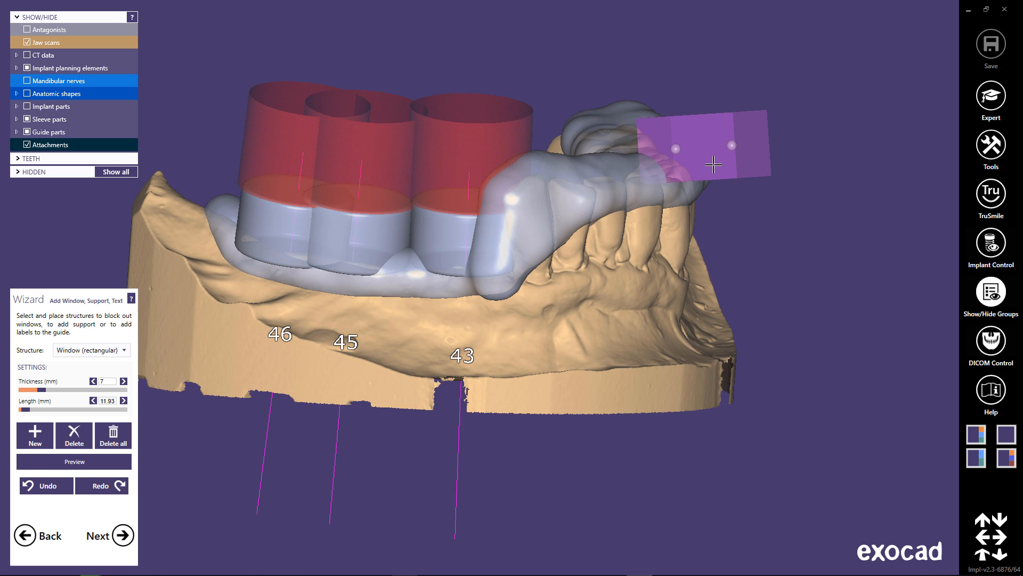
Preview the front window's cut-out in the guide, inspect it, and close the preview.
{"action": "left_click", "coordinate": [119, 462]}
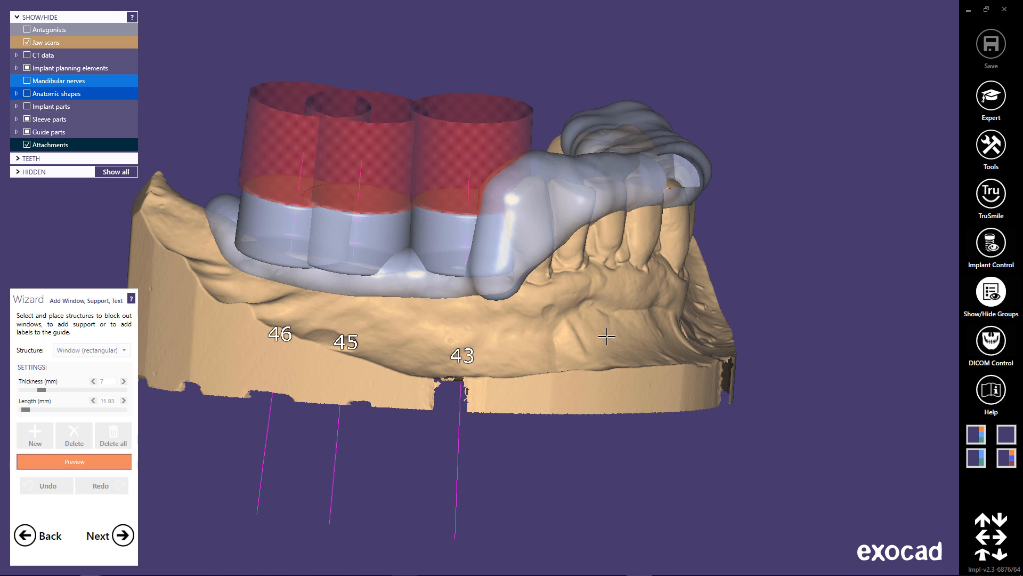
{"action": "mouse_move", "coordinate": [607, 336]}
{"action": "right_mouse_down"}
{"action": "mouse_move", "coordinate": [586, 337]}
{"action": "mouse_move", "coordinate": [541, 426]}
{"action": "mouse_move", "coordinate": [560, 416]}
{"action": "mouse_move", "coordinate": [598, 337]}
{"action": "right_mouse_up"}
{"action": "left_click", "coordinate": [121, 462]}
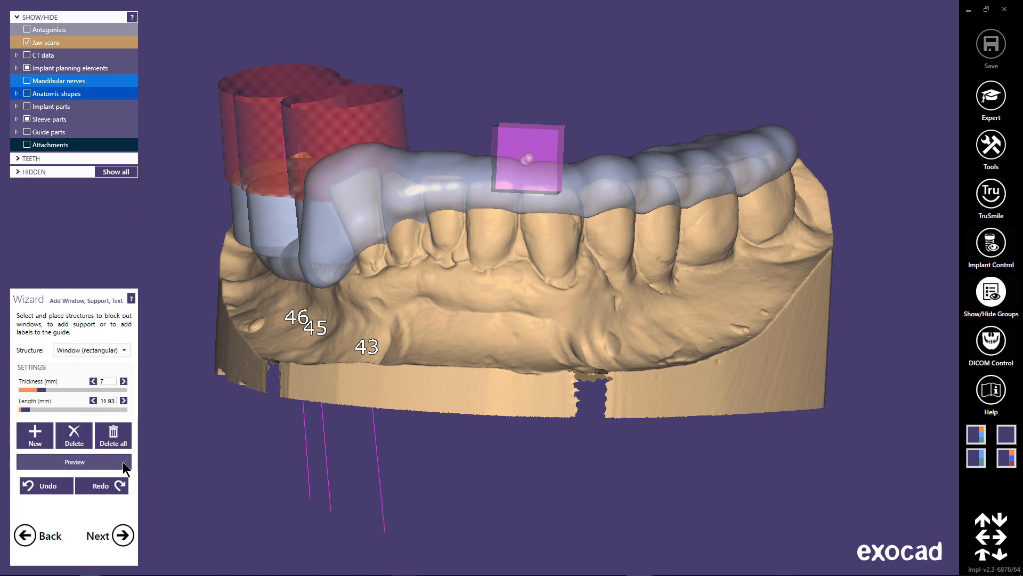
Place a second rectangular window across the opposite side's molars and set its thickness to 4 mm.
{"action": "right_click_drag", "start_coordinate": [584, 300], "coordinate": [498, 373]}
{"action": "left_click", "coordinate": [676, 260]}
{"action": "left_click", "coordinate": [662, 353]}
{"action": "left_click_drag", "start_coordinate": [676, 259], "coordinate": [662, 268]}
{"action": "left_click_drag", "start_coordinate": [662, 353], "coordinate": [647, 363]}
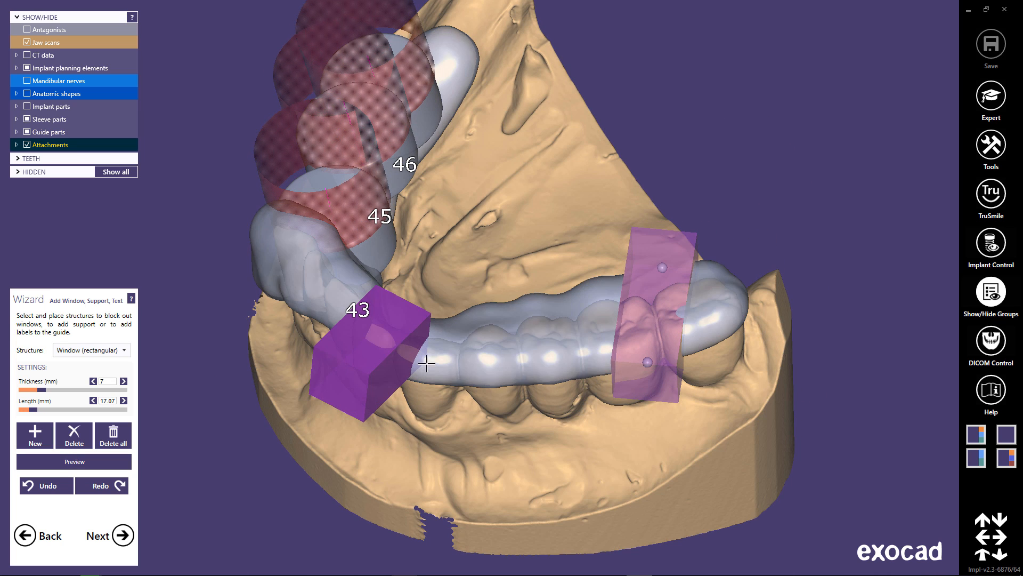
{"action": "left_click_drag", "start_coordinate": [43, 392], "coordinate": [22, 392]}
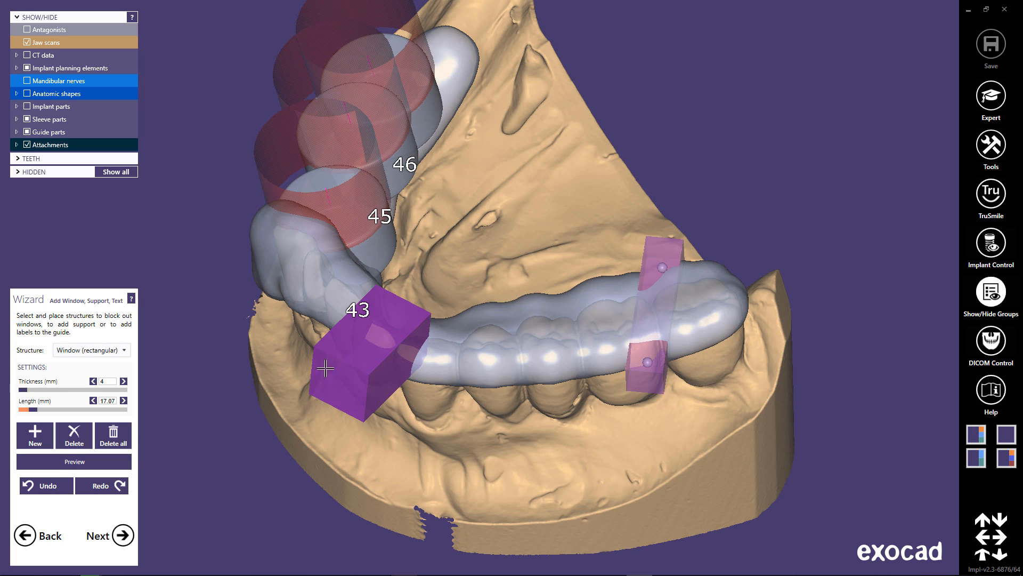
Rotate the molar window across the arch and move it toward the outer side of the guide.
{"action": "left_click_drag", "start_coordinate": [642, 386], "coordinate": [667, 391], "text": "ctrl"}
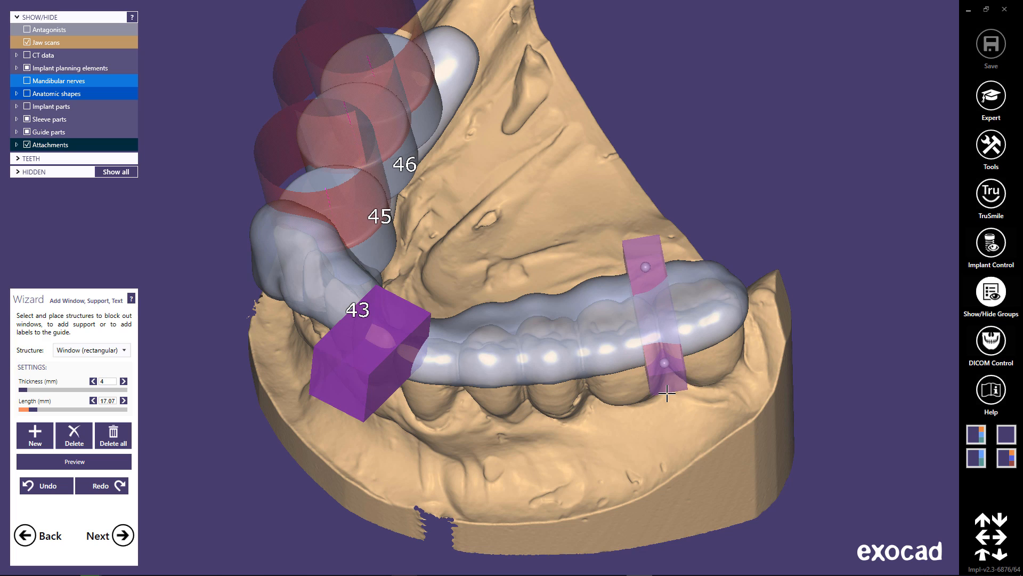
{"action": "right_click_drag", "start_coordinate": [669, 411], "coordinate": [675, 503]}
{"action": "left_click_drag", "start_coordinate": [655, 410], "coordinate": [661, 454]}
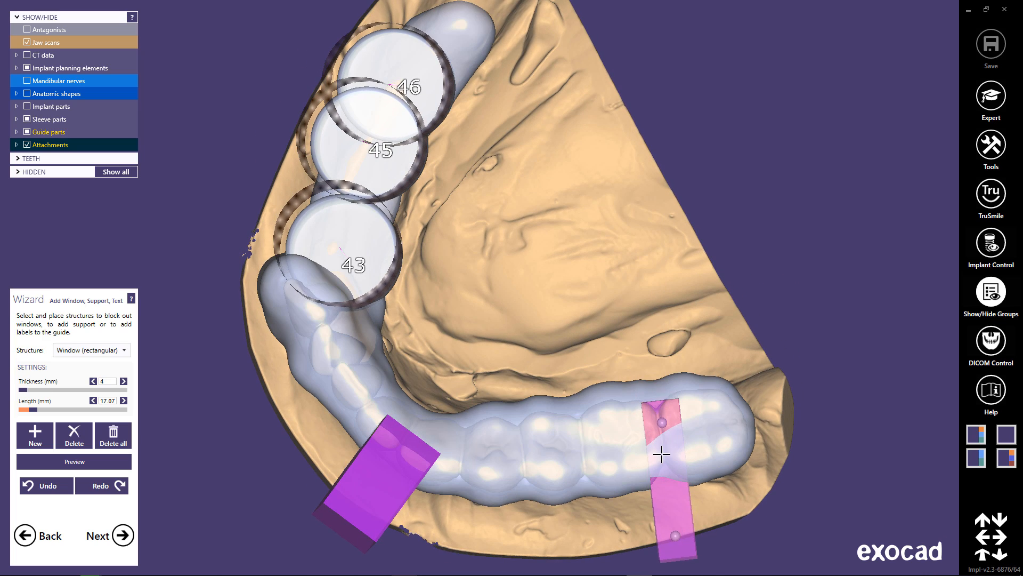
{"action": "right_click_drag", "start_coordinate": [642, 496], "coordinate": [626, 497]}
{"action": "left_click_drag", "start_coordinate": [768, 398], "coordinate": [773, 385]}
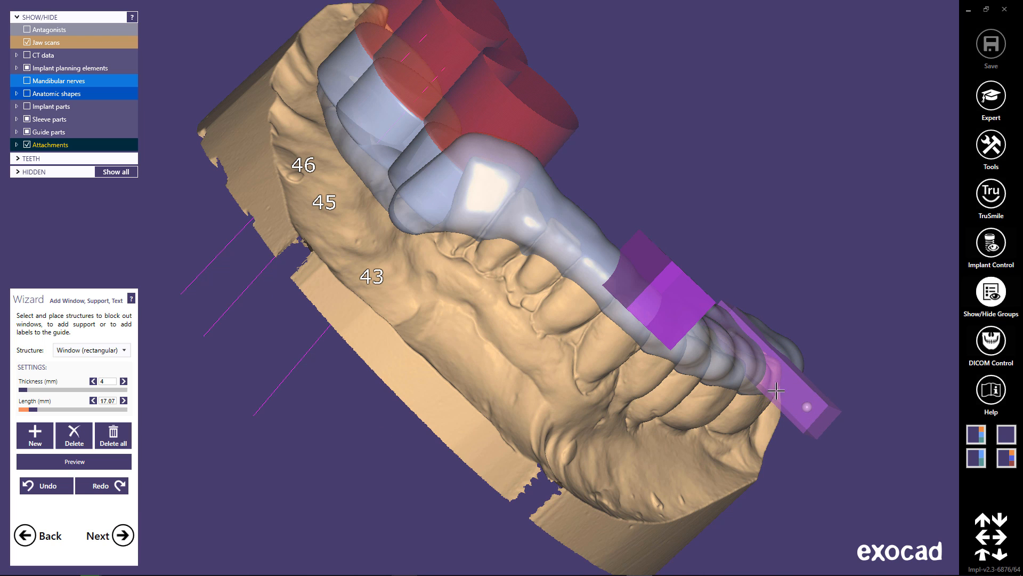
{"action": "right_click_drag", "start_coordinate": [836, 448], "coordinate": [823, 452]}
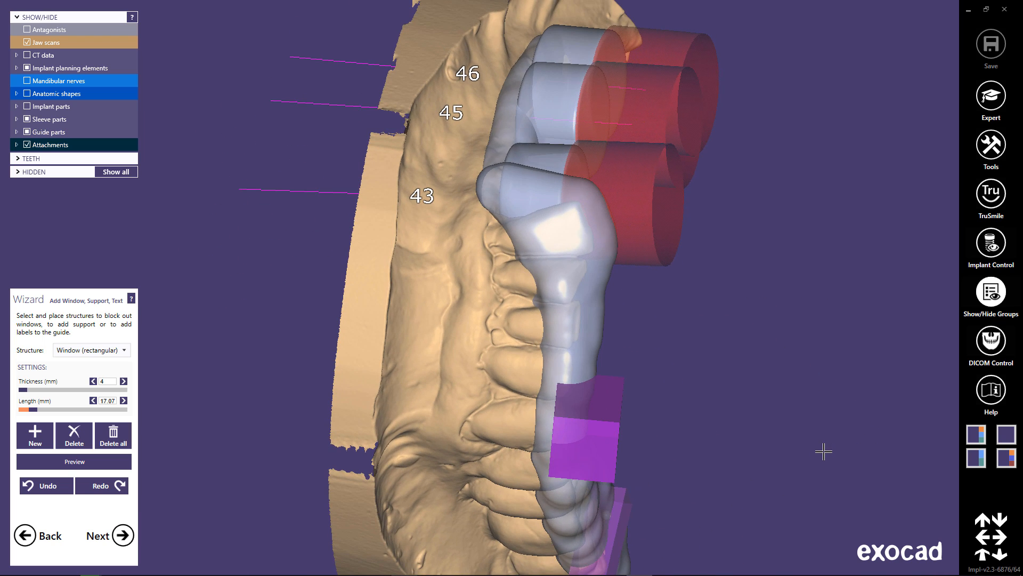
Reposition the molar window over the outer contact area of the last two molars and preview both window cut-outs.
{"action": "right_click_drag", "start_coordinate": [495, 554], "coordinate": [646, 197]}
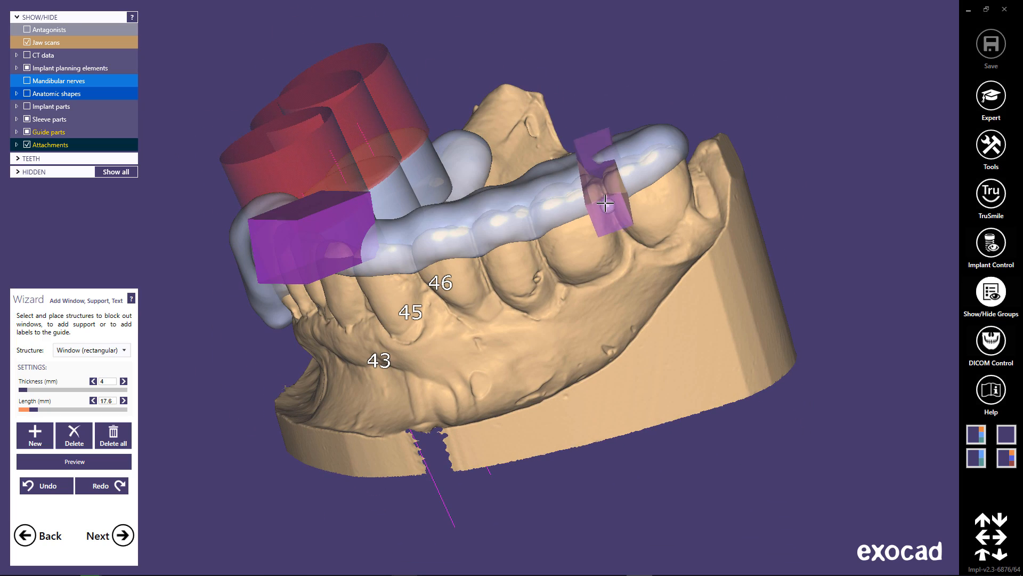
{"action": "left_click_drag", "start_coordinate": [608, 206], "coordinate": [604, 189]}
{"action": "right_click_drag", "start_coordinate": [603, 189], "coordinate": [767, 283]}
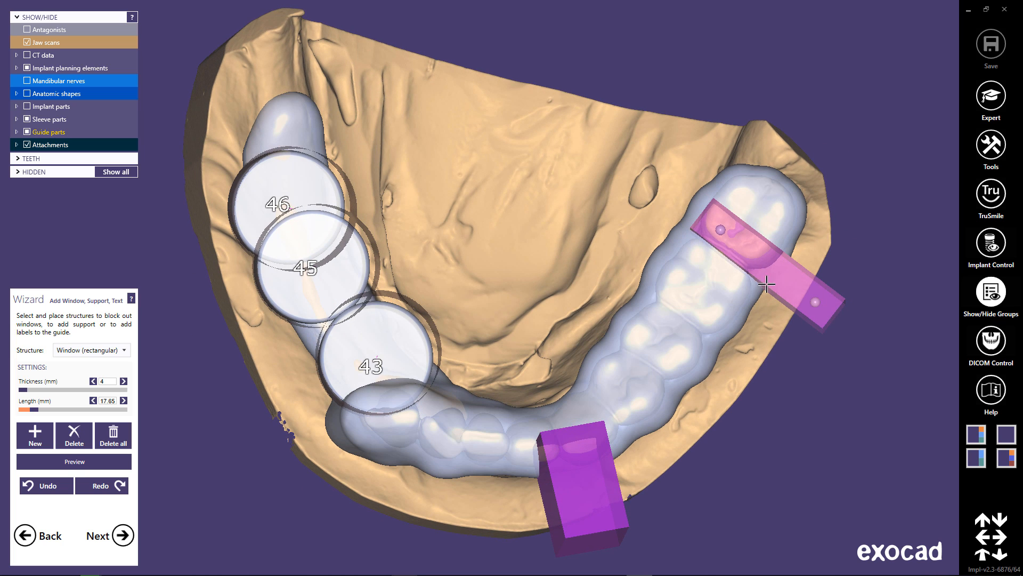
{"action": "left_click_drag", "start_coordinate": [749, 255], "coordinate": [769, 283]}
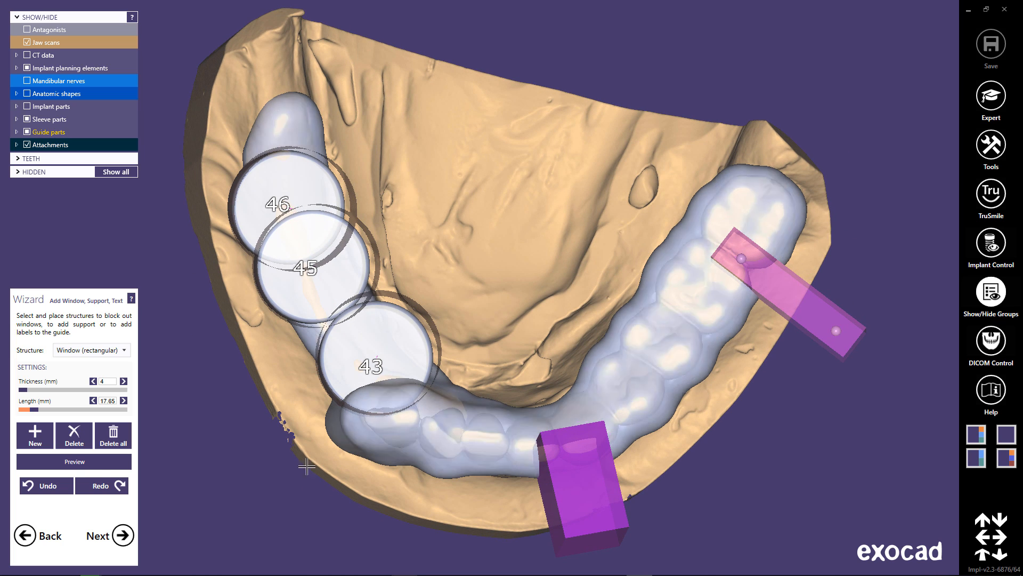
{"action": "left_click", "coordinate": [90, 460]}
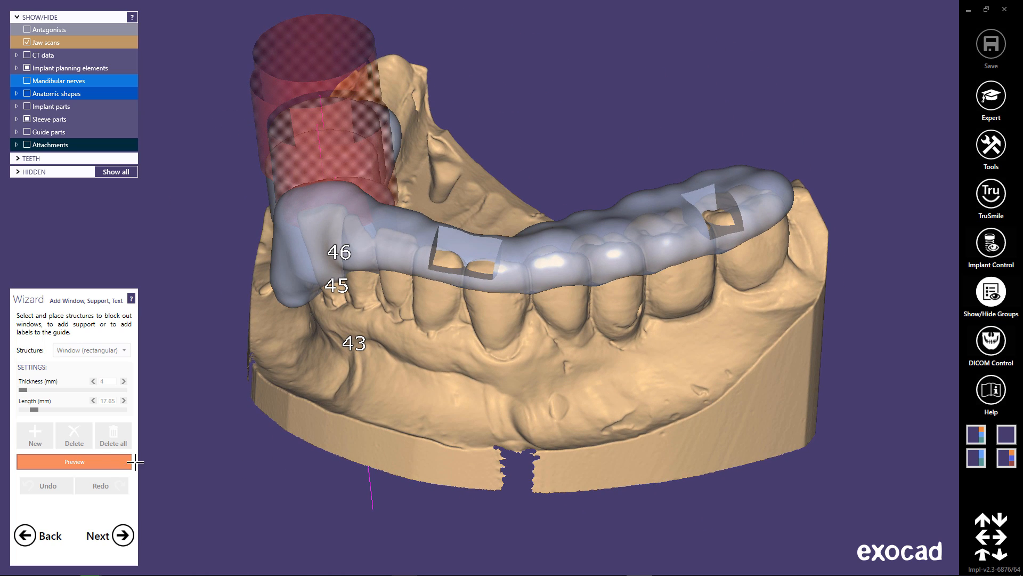
{"action": "left_click", "coordinate": [129, 461]}
Place the embossed text "2018 Insights" on the guide's outer surface between the two windows.
{"action": "left_click", "coordinate": [123, 351]}
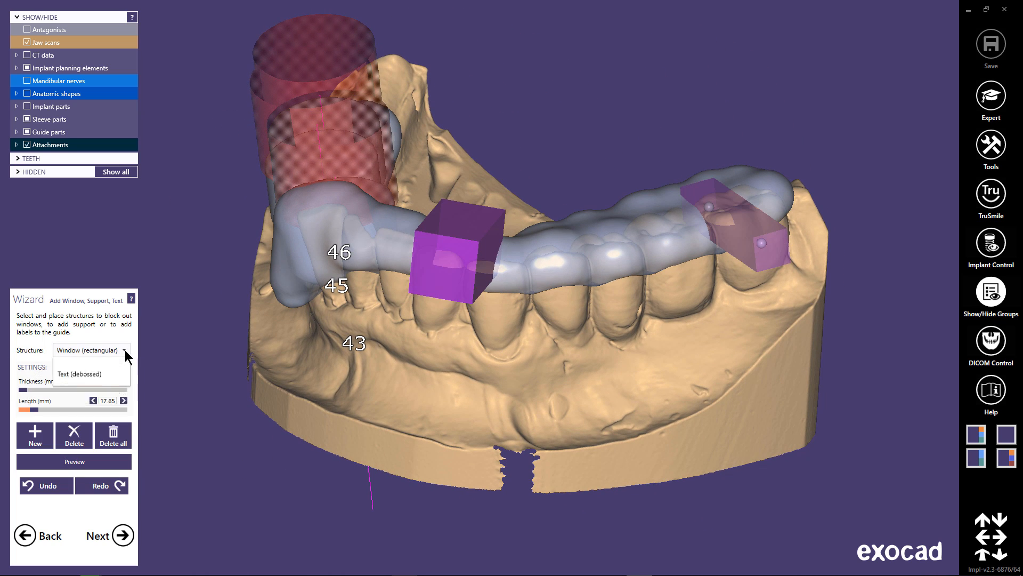
{"action": "left_click", "coordinate": [88, 456]}
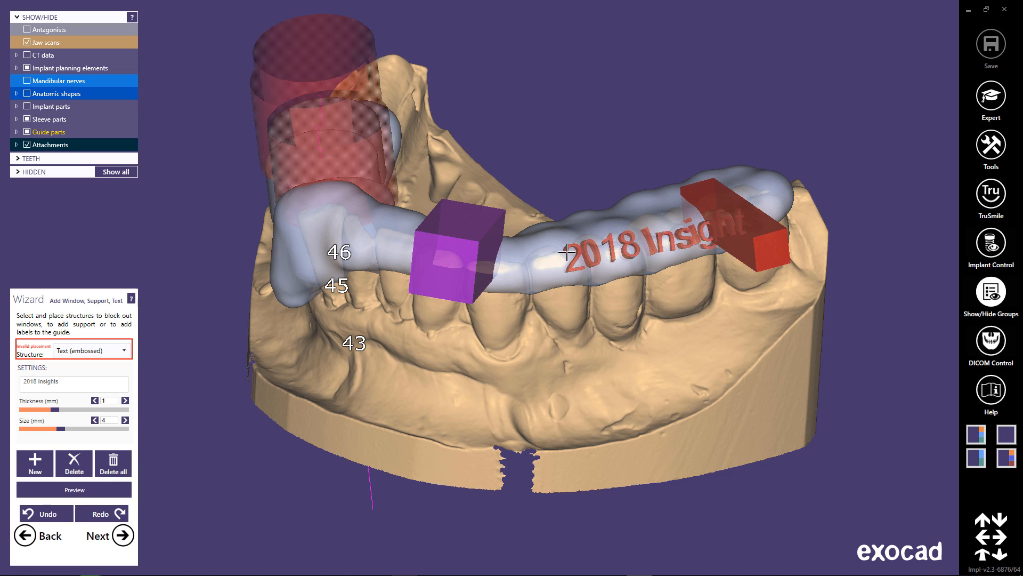
{"action": "left_click", "coordinate": [522, 254]}
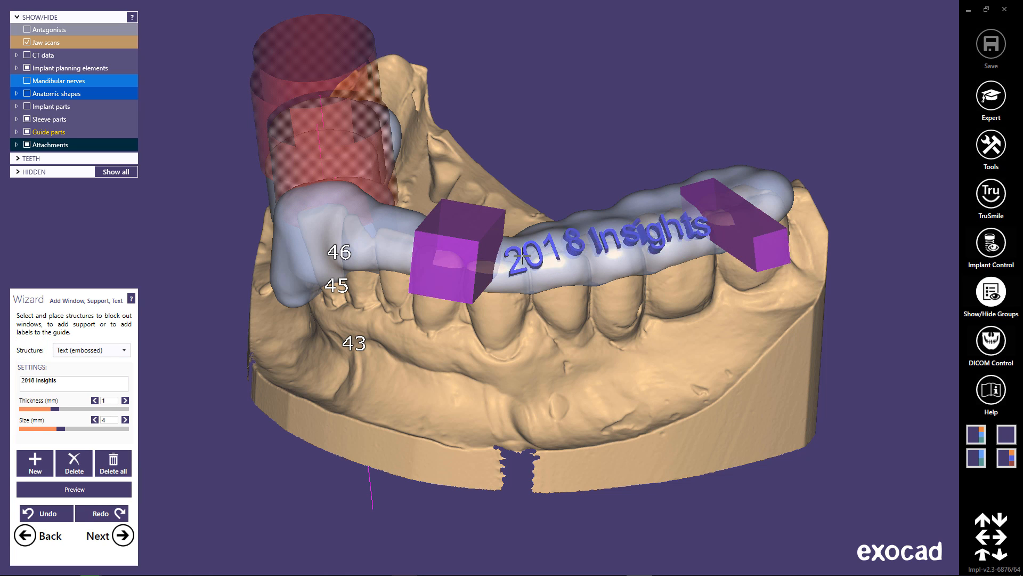
Set the embossed text's size to 3.2 mm and realign it along the guide's outer surface between the two windows.
{"action": "right_click_drag", "start_coordinate": [746, 356], "coordinate": [453, 376]}
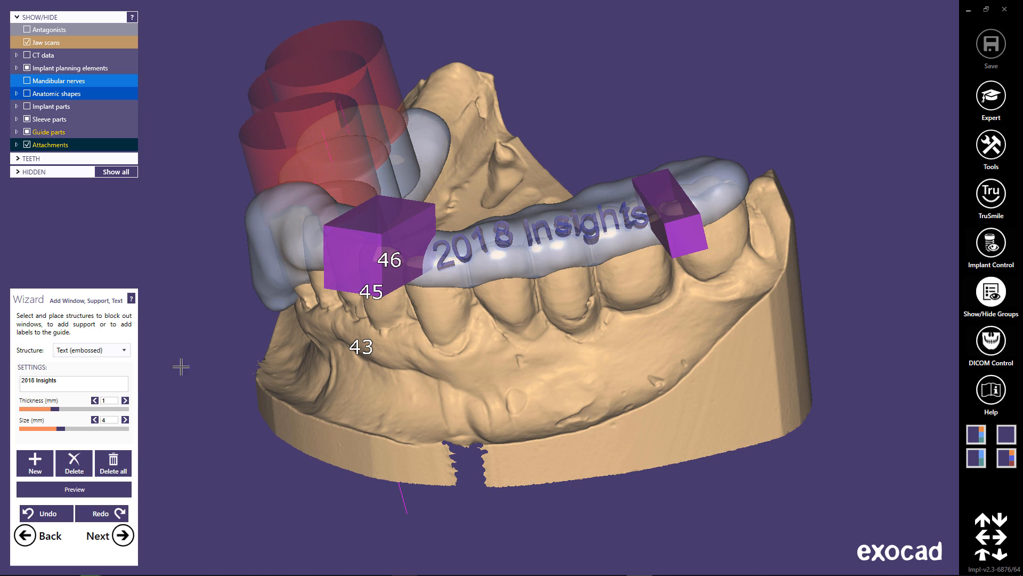
{"action": "left_click_drag", "start_coordinate": [61, 430], "coordinate": [52, 430]}
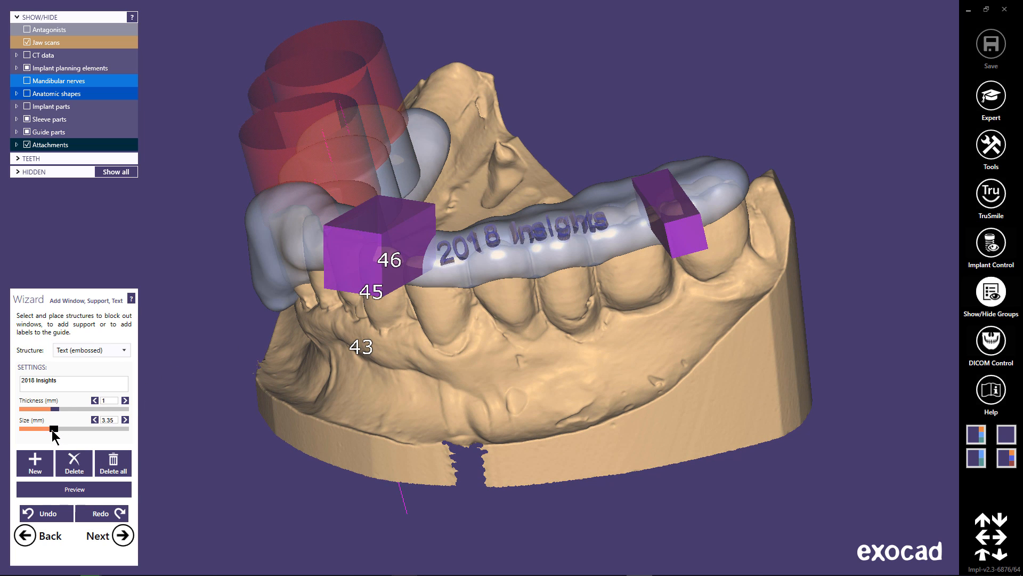
{"action": "left_click_drag", "start_coordinate": [550, 235], "coordinate": [539, 242]}
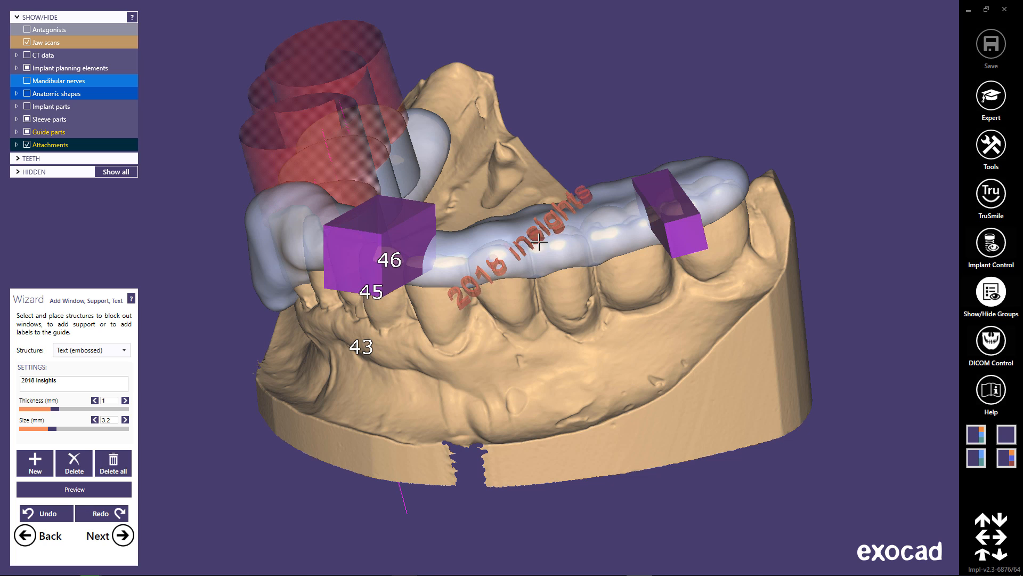
{"action": "left_click_drag", "start_coordinate": [466, 291], "coordinate": [452, 255]}
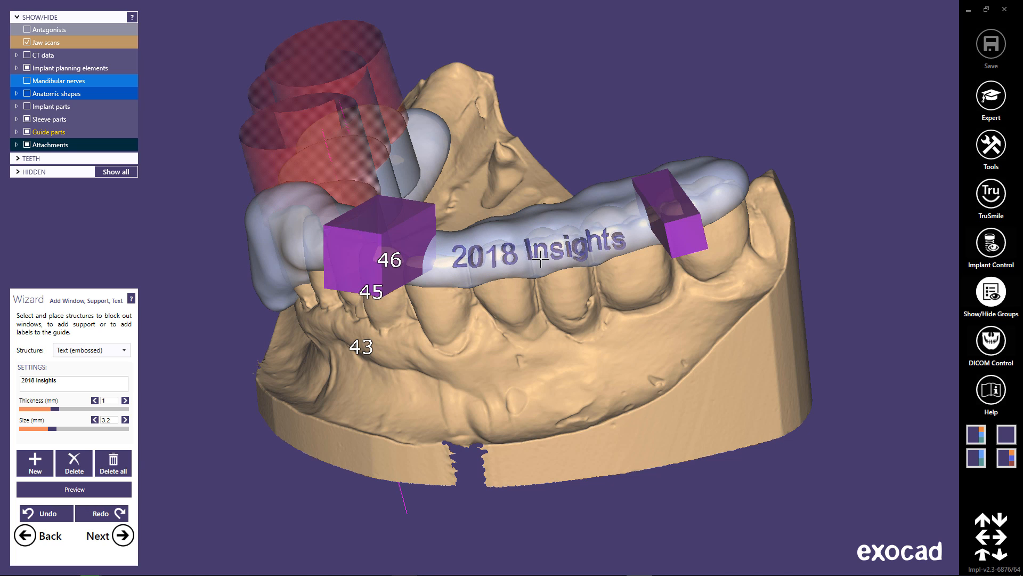
Change the embossed text to "Insights 2018", shift it slightly toward the front window and preview the attachments.
{"action": "right_click_drag", "start_coordinate": [525, 255], "coordinate": [341, 358]}
{"action": "left_click", "coordinate": [25, 386]}
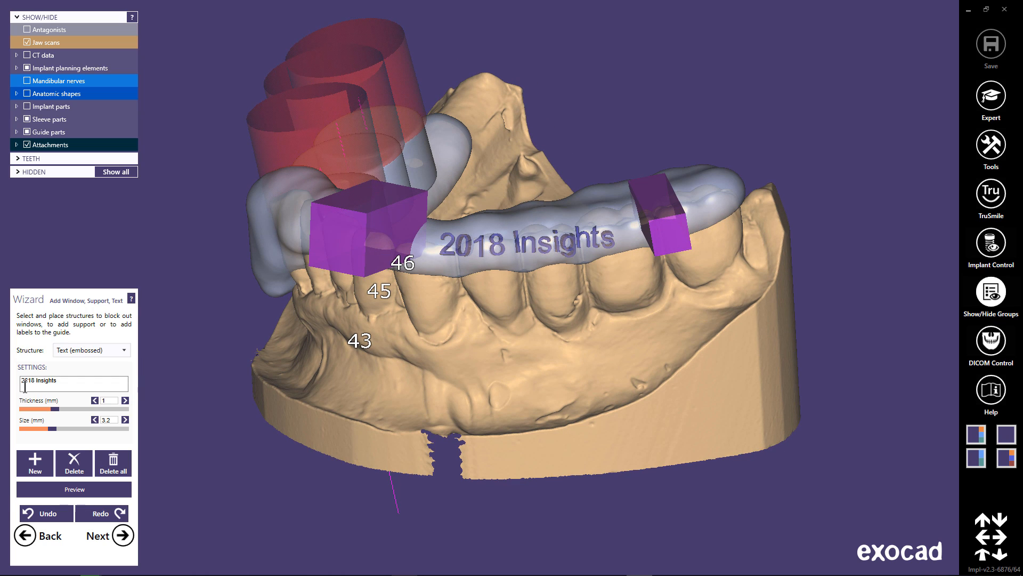
{"action": "left_click_drag", "start_coordinate": [35, 384], "coordinate": [19, 392]}
{"action": "key", "text": "Delete"}
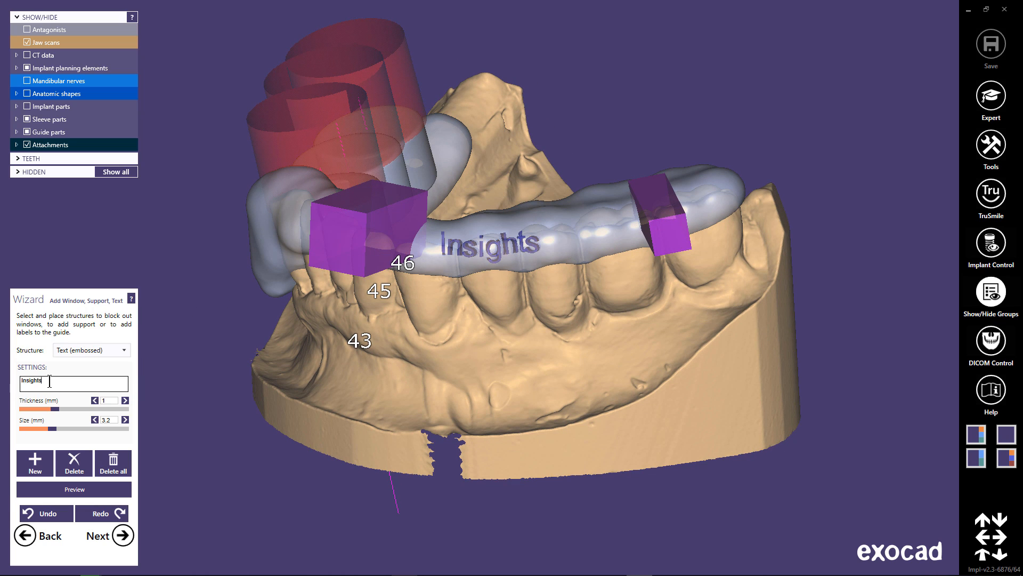
{"action": "type", "text": "2018"}
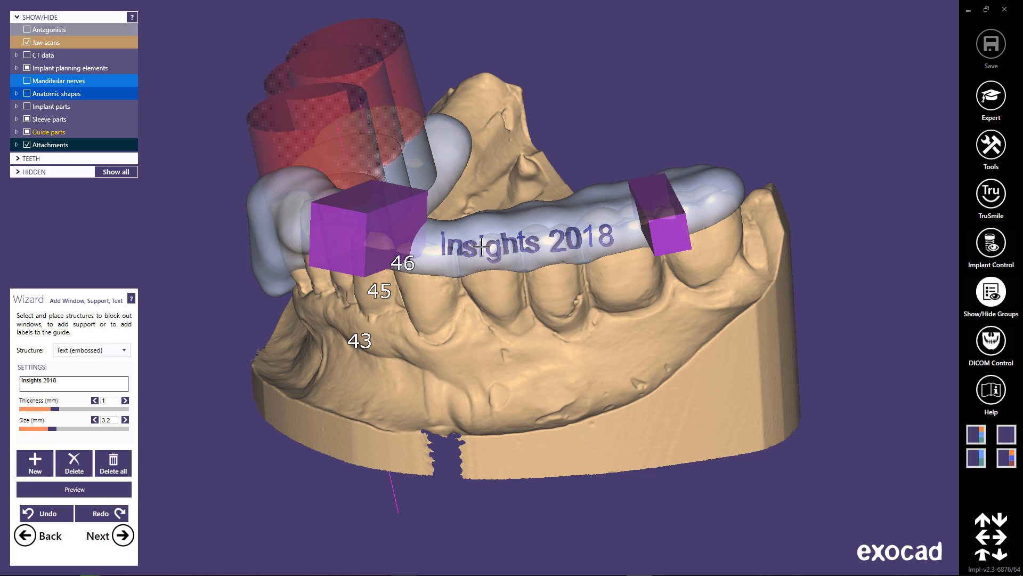
{"action": "left_click_drag", "start_coordinate": [481, 246], "coordinate": [475, 252]}
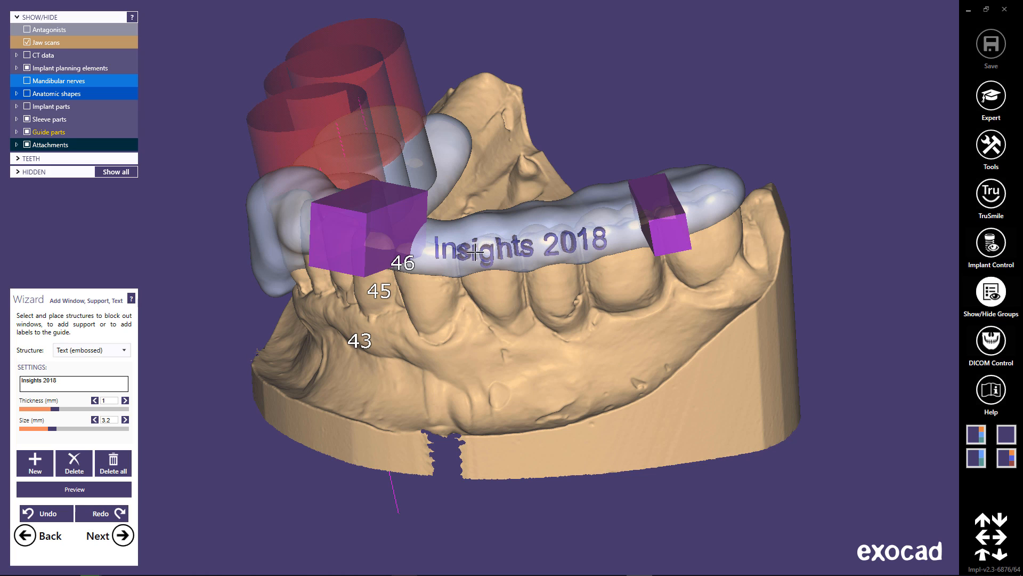
{"action": "left_click", "coordinate": [102, 489]}
{"action": "right_click_drag", "start_coordinate": [514, 395], "coordinate": [519, 394]}
{"action": "left_click", "coordinate": [81, 489]}
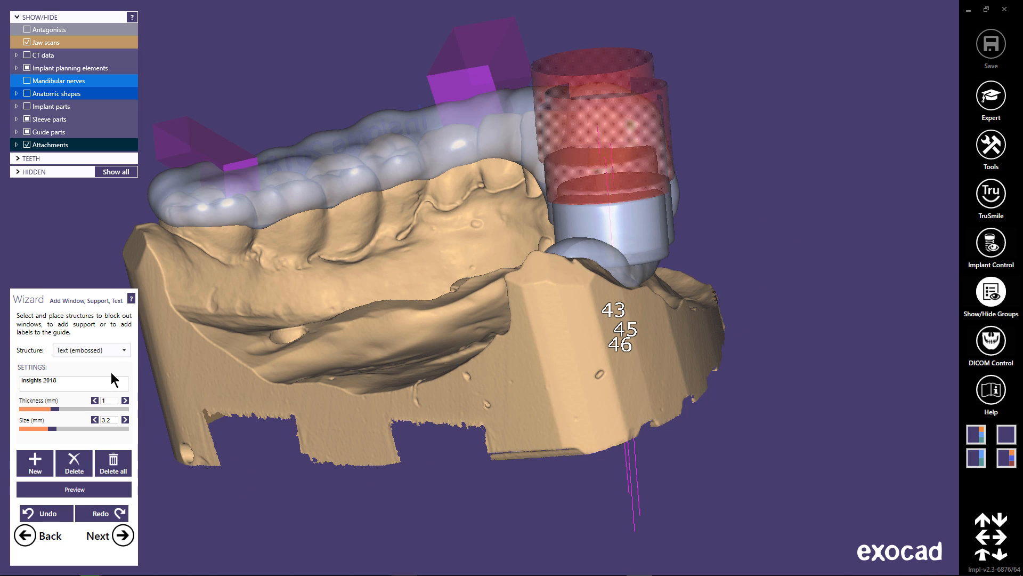
Add a round support, 4 mm in diameter and about 11.4 mm long, along the guide's inner edge beneath the tooth 43 sleeve and preview it.
{"action": "left_click", "coordinate": [124, 351]}
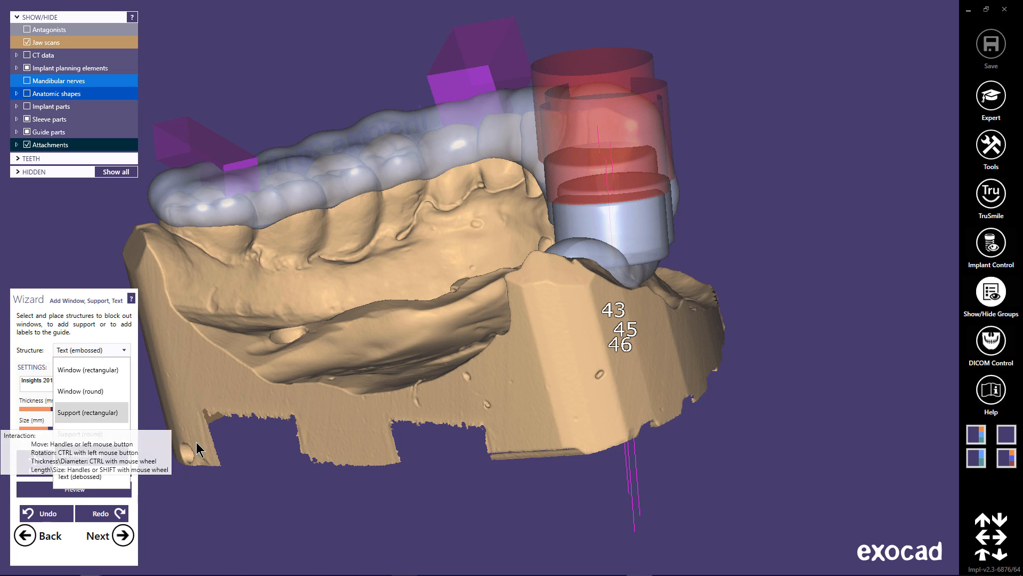
{"action": "left_click", "coordinate": [75, 432]}
{"action": "right_click_drag", "start_coordinate": [602, 265], "coordinate": [741, 288]}
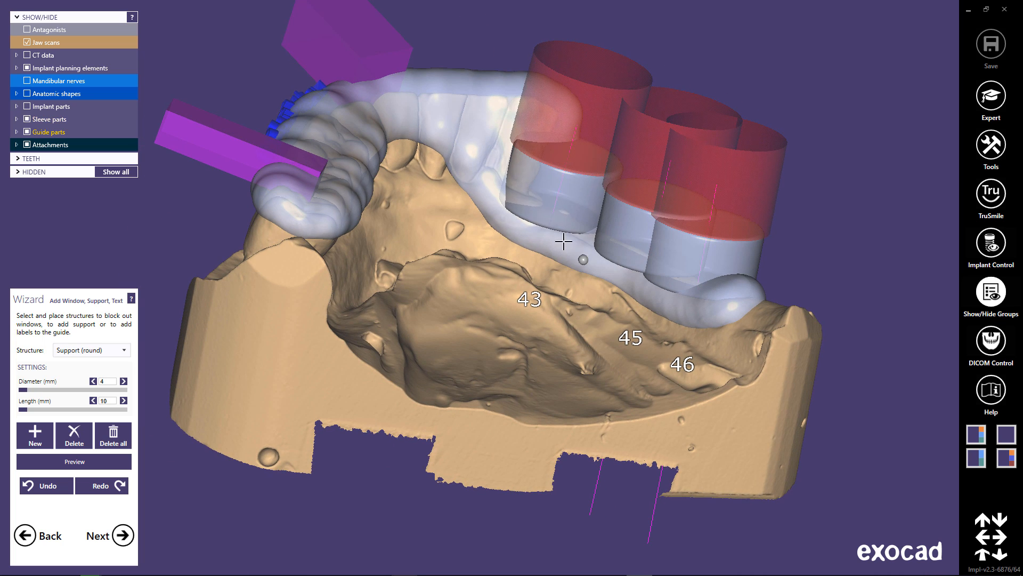
{"action": "left_click_drag", "start_coordinate": [537, 228], "coordinate": [567, 242]}
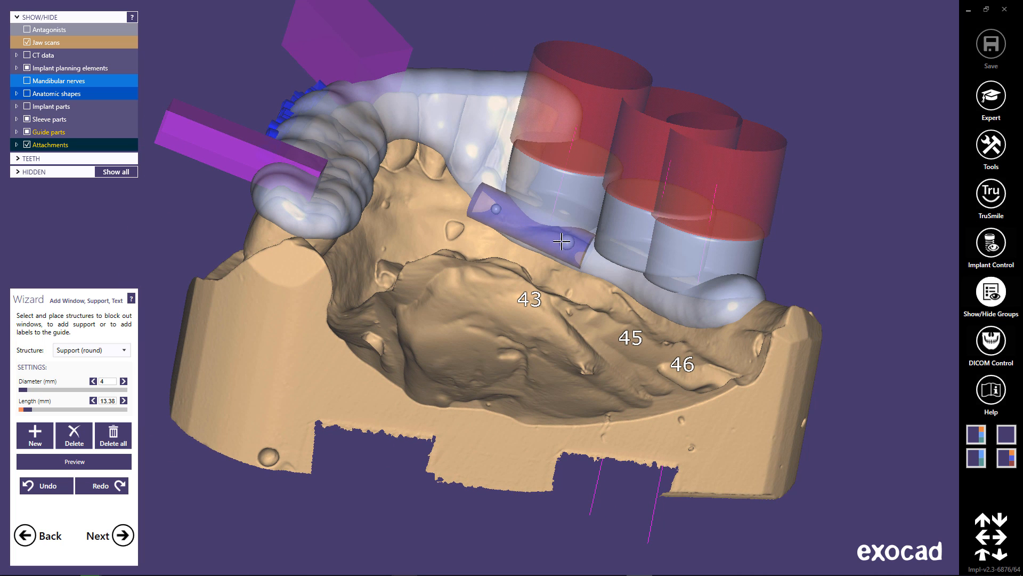
{"action": "left_click_drag", "start_coordinate": [494, 209], "coordinate": [515, 213]}
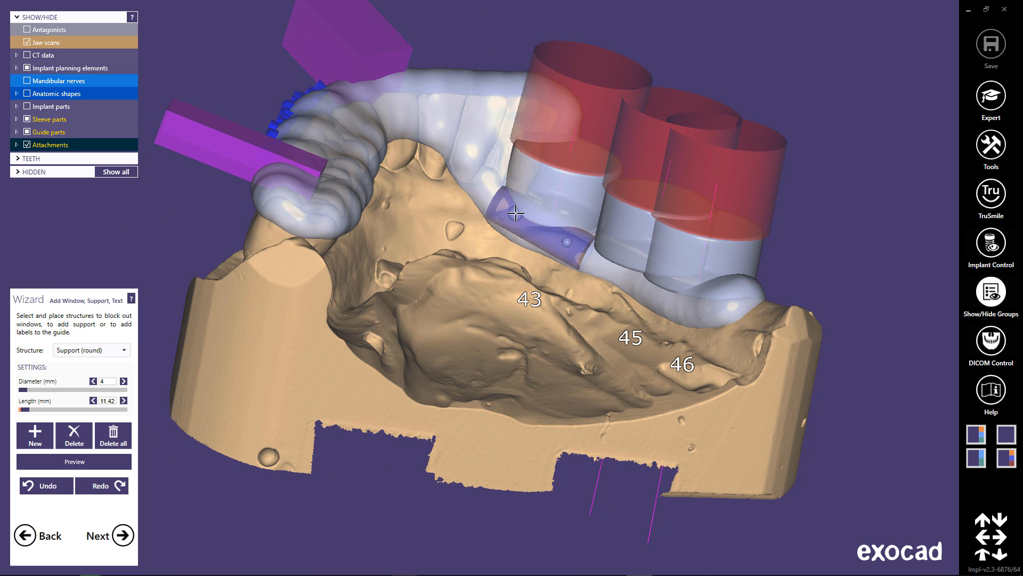
{"action": "mouse_move", "coordinate": [532, 339]}
{"action": "right_mouse_down"}
{"action": "mouse_move", "coordinate": [534, 306]}
{"action": "mouse_move", "coordinate": [537, 328]}
{"action": "right_mouse_up"}
{"action": "right_click_drag", "start_coordinate": [504, 292], "coordinate": [488, 298]}
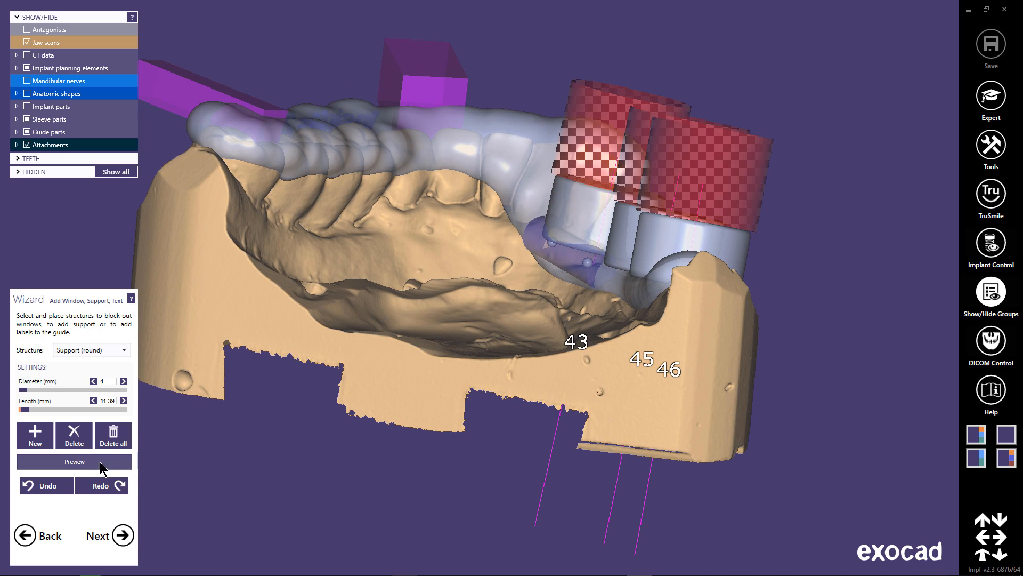
{"action": "left_click", "coordinate": [94, 466]}
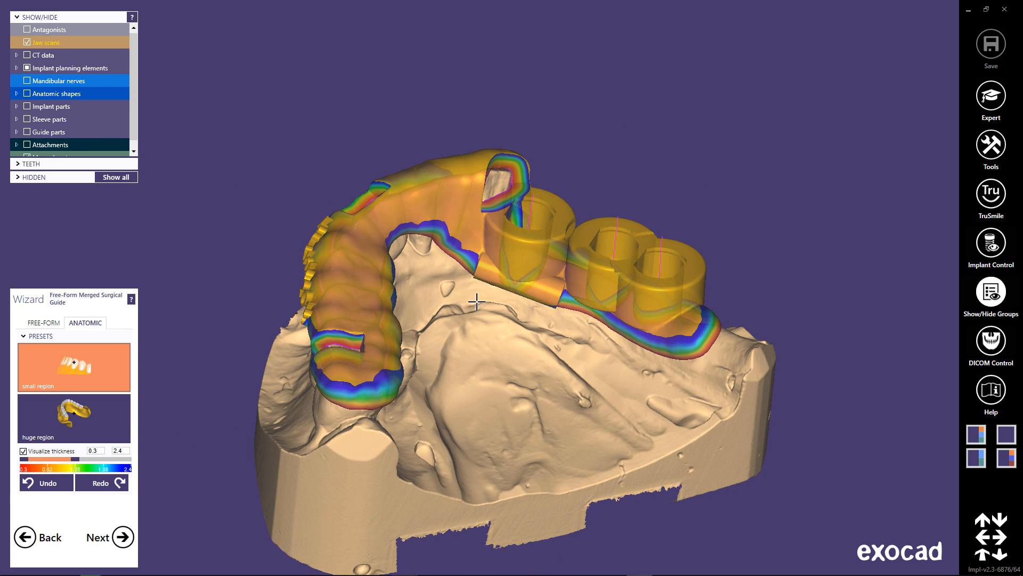
Smooth the transition between the round support and the merged guide body with the free-form Smooth/Flatten brush.
{"action": "left_click", "coordinate": [46, 322]}
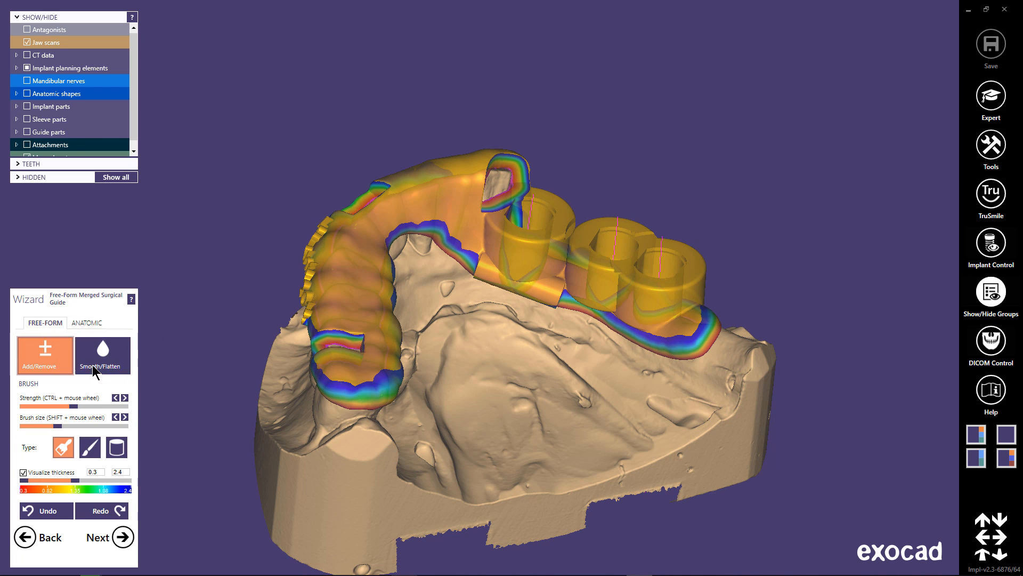
{"action": "left_click", "coordinate": [93, 371]}
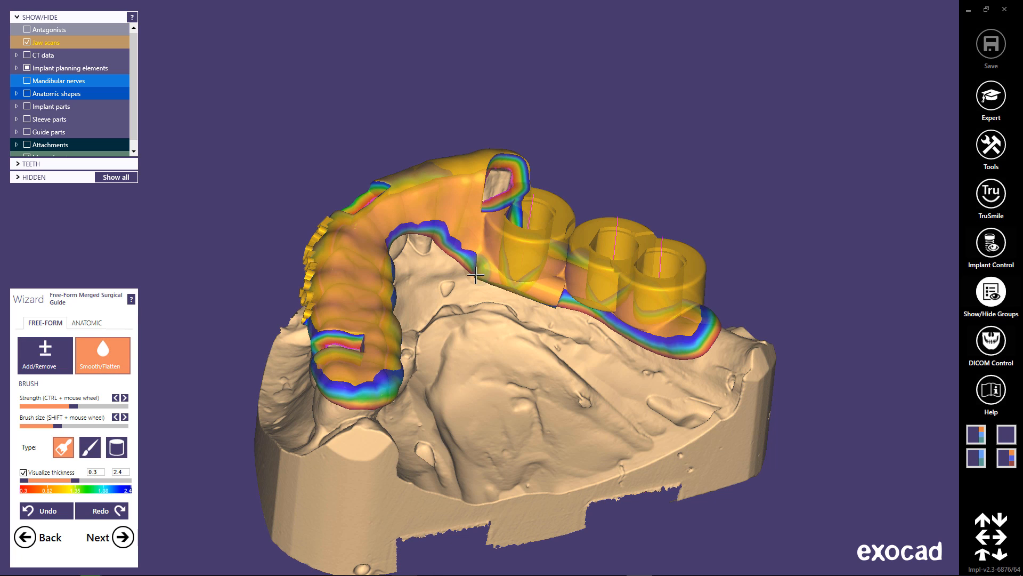
{"action": "left_click_drag", "start_coordinate": [483, 278], "coordinate": [566, 286]}
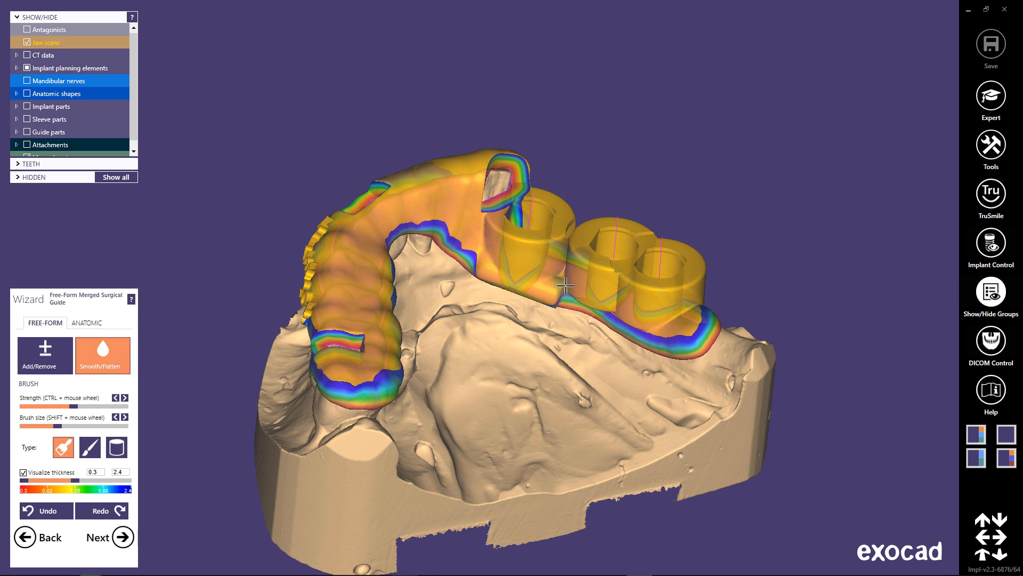
{"action": "right_click_drag", "start_coordinate": [549, 298], "coordinate": [284, 350]}
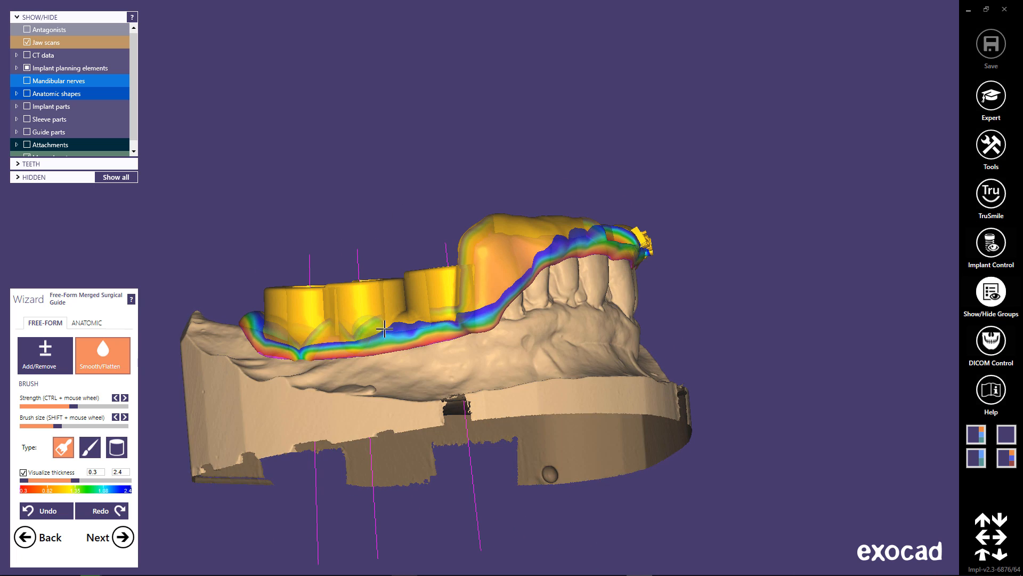
{"action": "right_click_drag", "start_coordinate": [373, 337], "coordinate": [371, 381]}
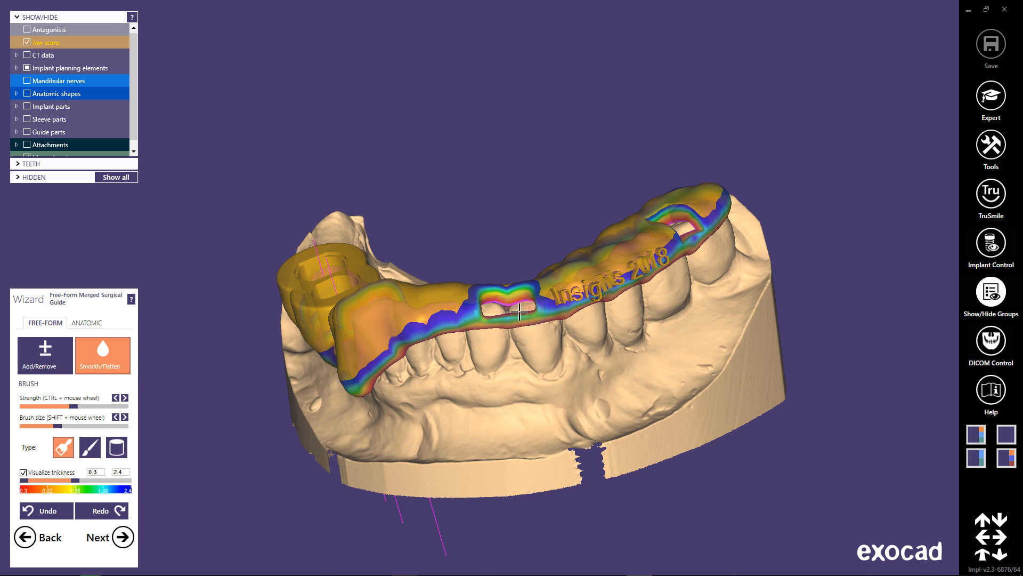
Turn off the thickness visualization and smooth the guide's inner edge around the round support below the sleeves.
{"action": "right_click_drag", "start_coordinate": [502, 377], "coordinate": [642, 229]}
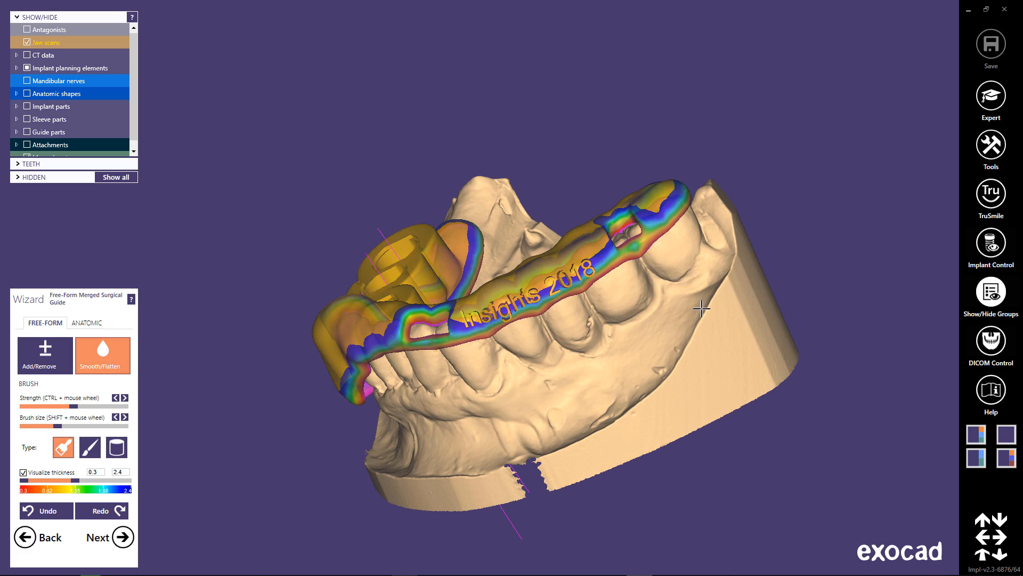
{"action": "right_click_drag", "start_coordinate": [610, 231], "coordinate": [429, 391]}
{"action": "left_click", "coordinate": [24, 473]}
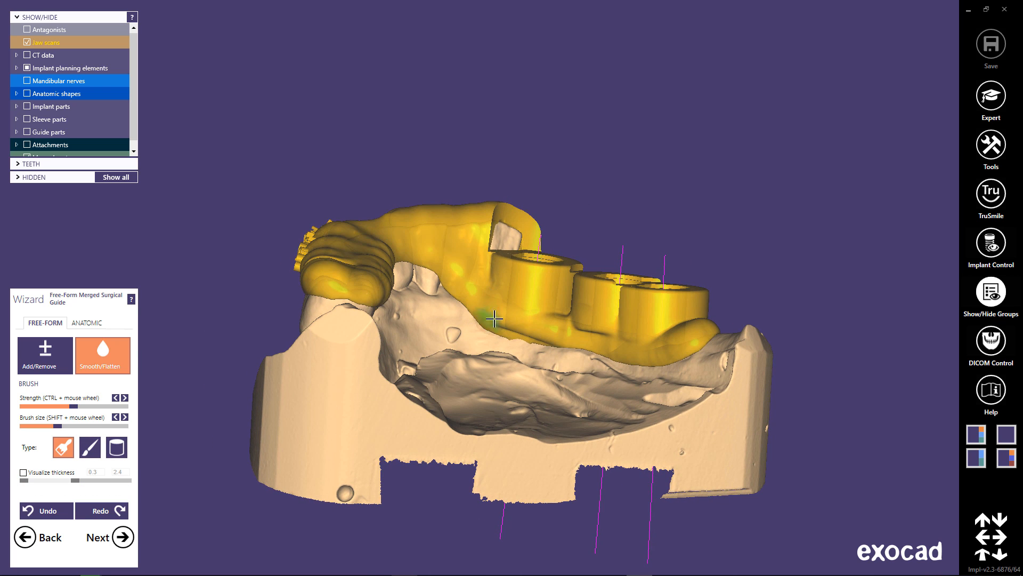
{"action": "mouse_move", "coordinate": [513, 326]}
{"action": "left_mouse_down"}
{"action": "mouse_move", "coordinate": [546, 318]}
{"action": "mouse_move", "coordinate": [559, 328]}
{"action": "mouse_move", "coordinate": [543, 328]}
{"action": "mouse_move", "coordinate": [557, 316]}
{"action": "left_mouse_up"}
{"action": "mouse_move", "coordinate": [558, 316]}
{"action": "right_mouse_down"}
{"action": "mouse_move", "coordinate": [527, 331]}
{"action": "mouse_move", "coordinate": [501, 322]}
{"action": "right_mouse_up"}
{"action": "mouse_move", "coordinate": [484, 337]}
{"action": "left_mouse_down"}
{"action": "mouse_move", "coordinate": [496, 299]}
{"action": "mouse_move", "coordinate": [442, 337]}
{"action": "mouse_move", "coordinate": [533, 321]}
{"action": "left_mouse_up"}
{"action": "mouse_move", "coordinate": [556, 322]}
{"action": "right_mouse_down"}
{"action": "mouse_move", "coordinate": [517, 348]}
{"action": "mouse_move", "coordinate": [512, 373]}
{"action": "right_mouse_up"}
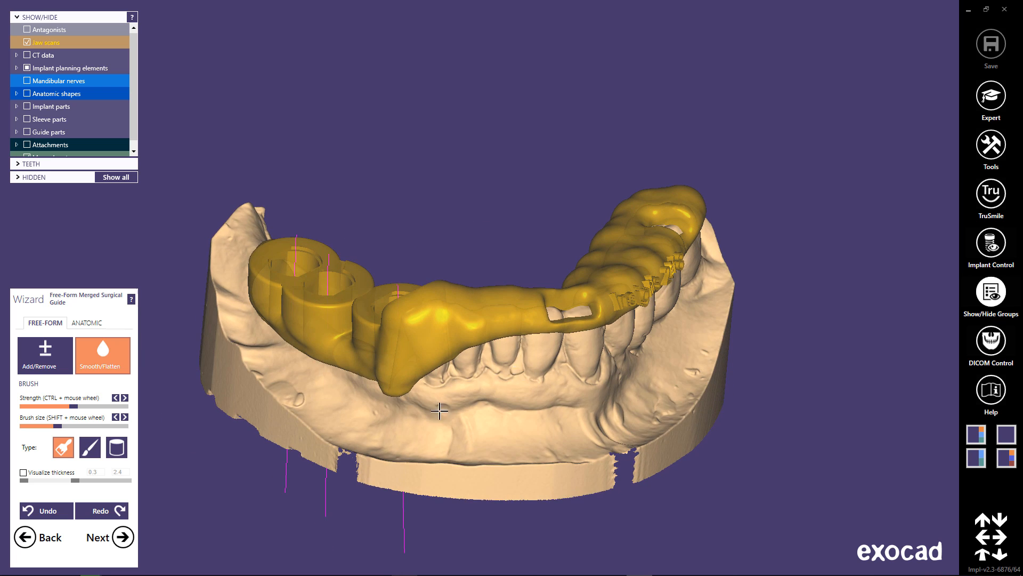
Generate the surgical guide result files, review the surgical protocol's implant, sleeve and drill information, and close the report.
{"action": "left_click", "coordinate": [122, 536]}
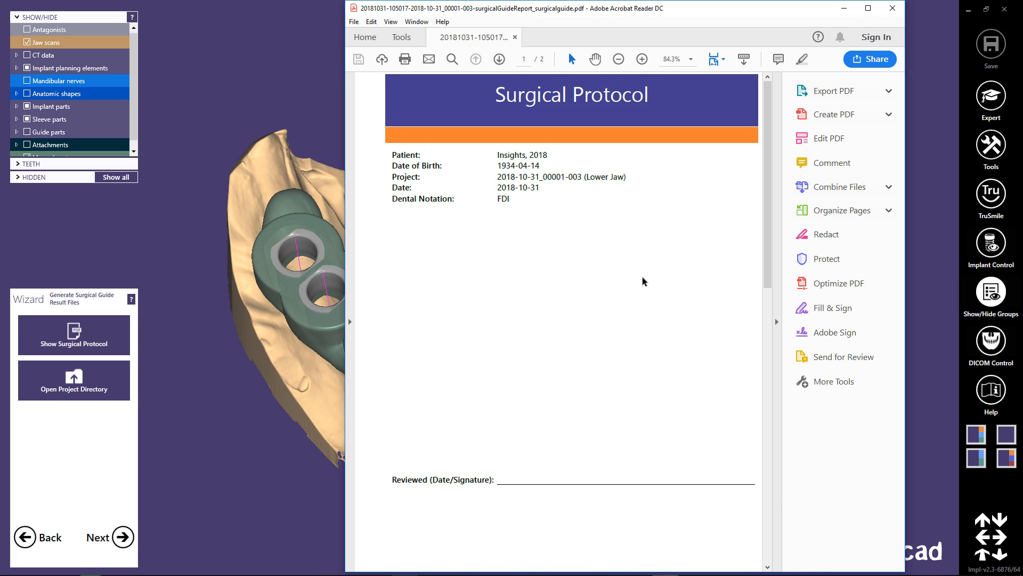
{"action": "scroll", "coordinate": [642, 280], "scroll_direction": "down", "scroll_amount": 5}
{"action": "scroll", "coordinate": [640, 280], "scroll_direction": "down", "scroll_amount": 8}
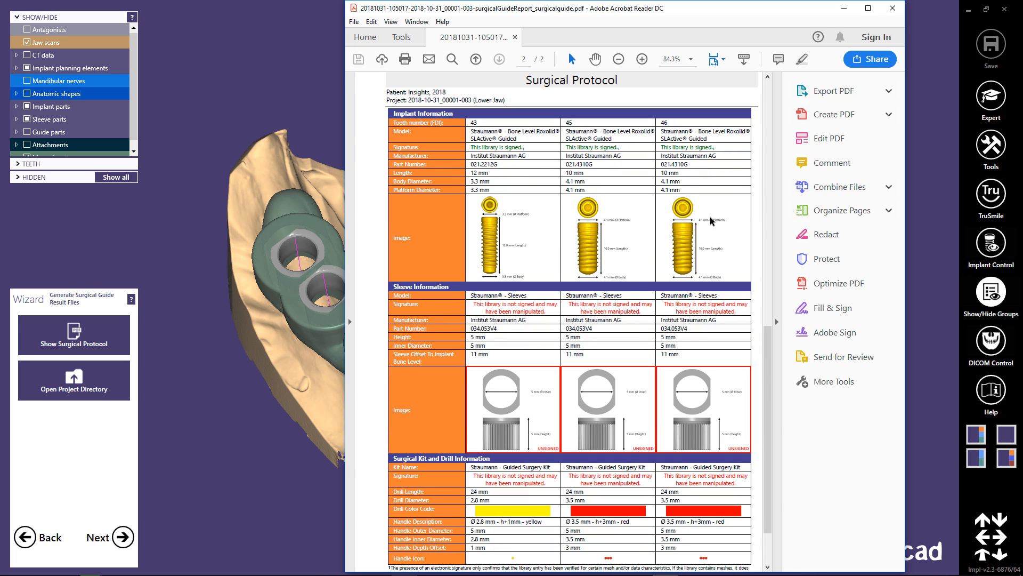
{"action": "left_click_drag", "start_coordinate": [395, 238], "coordinate": [466, 268]}
{"action": "left_click", "coordinate": [512, 249]}
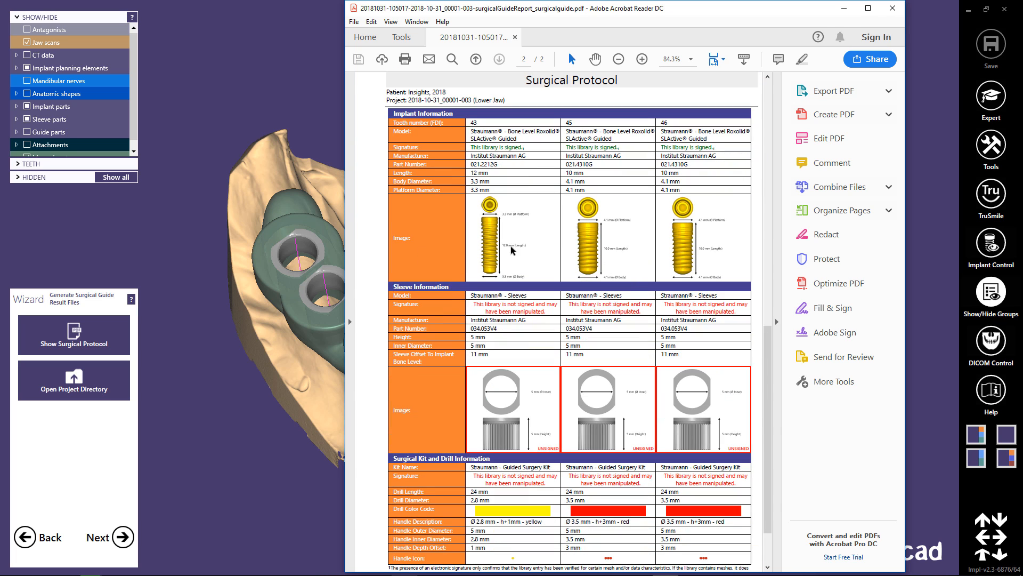
{"action": "scroll", "coordinate": [572, 318], "scroll_direction": "down", "scroll_amount": 3}
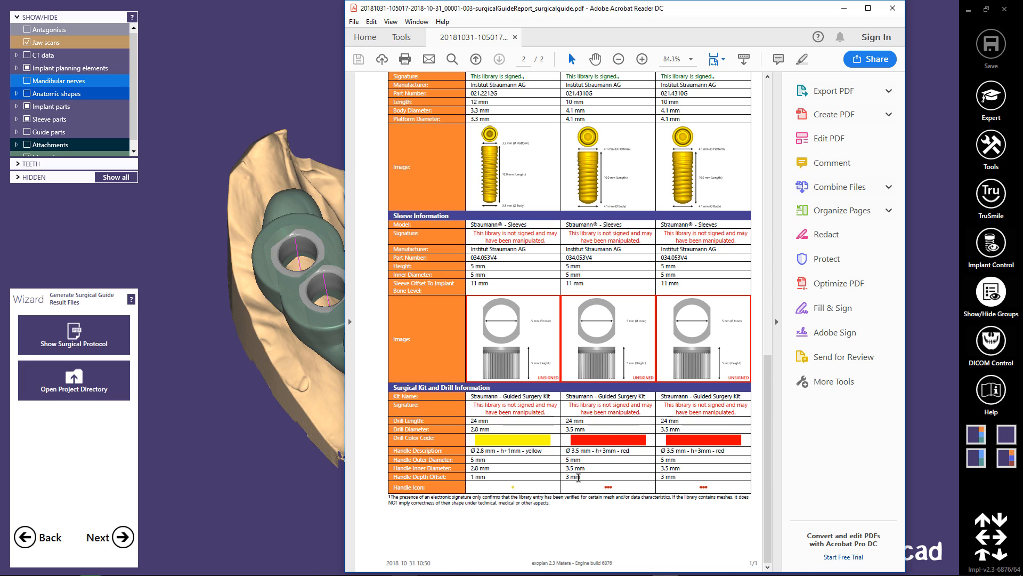
{"action": "right_click", "coordinate": [578, 477]}
{"action": "left_click", "coordinate": [612, 519]}
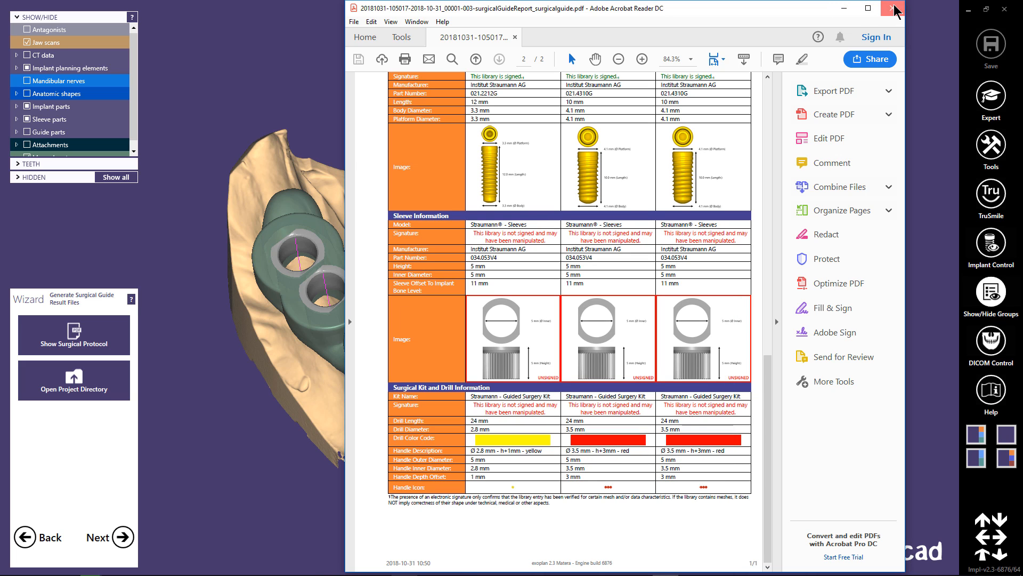
{"action": "left_click", "coordinate": [260, 479]}
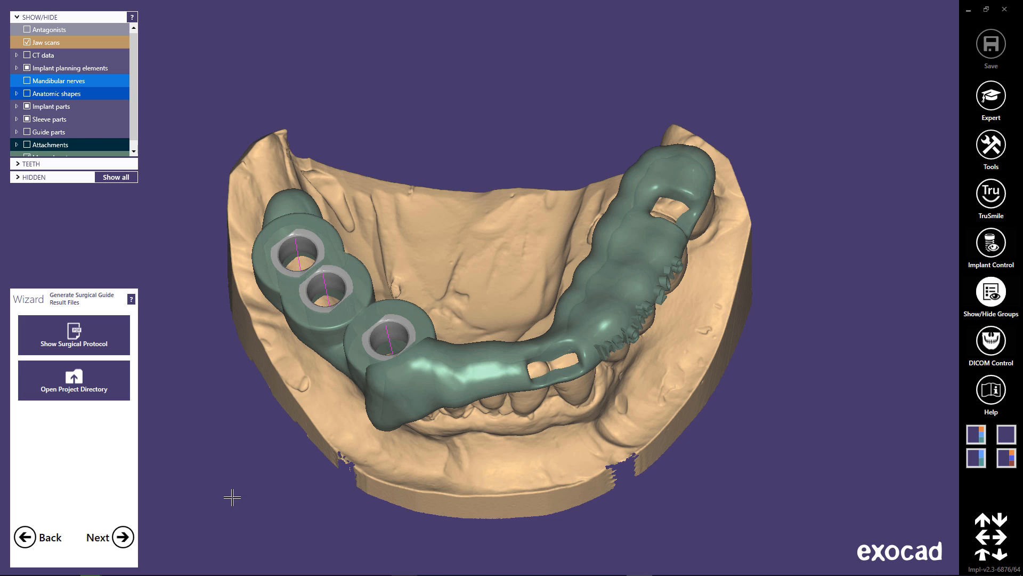
Open the project directory, locate the merged surgical guide STL file for teeth 43, 45 and 46, and return to the model.
{"action": "left_click", "coordinate": [102, 393]}
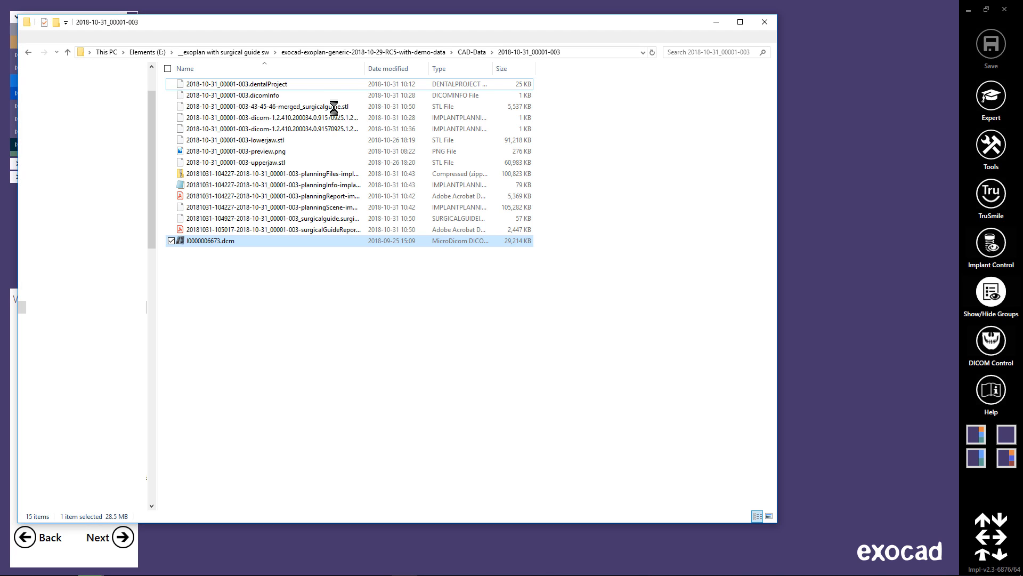
{"action": "left_click", "coordinate": [292, 108]}
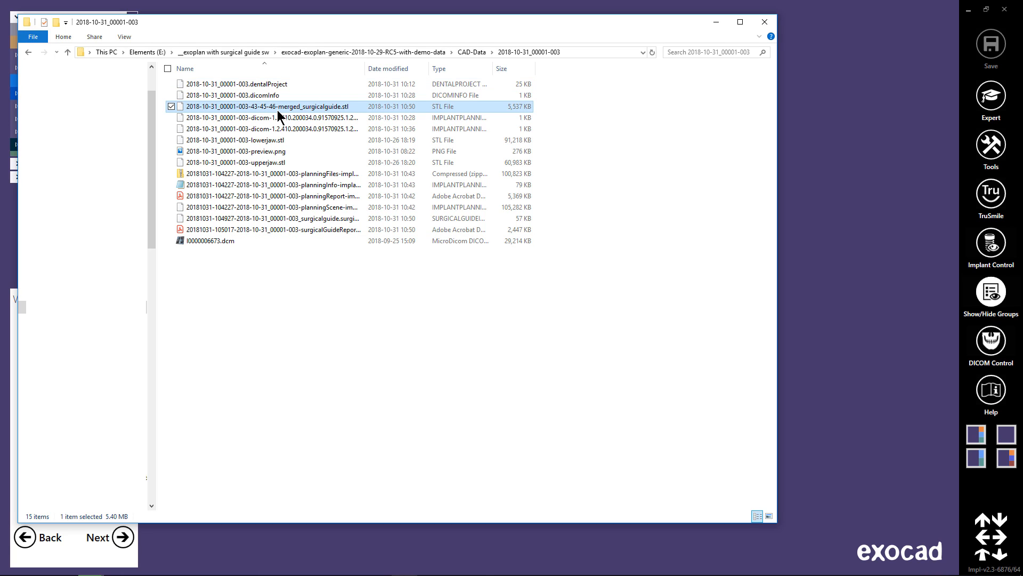
{"action": "left_click", "coordinate": [717, 23]}
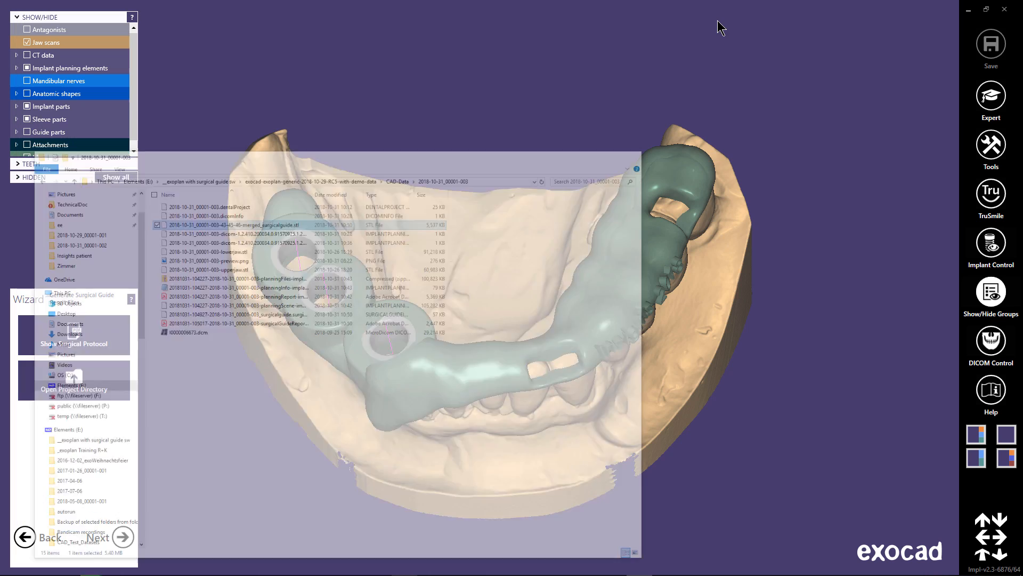
Check the finished guide on the jaw model from the front and complete the result files stage of the wizard.
{"action": "right_click_drag", "start_coordinate": [412, 493], "coordinate": [418, 428]}
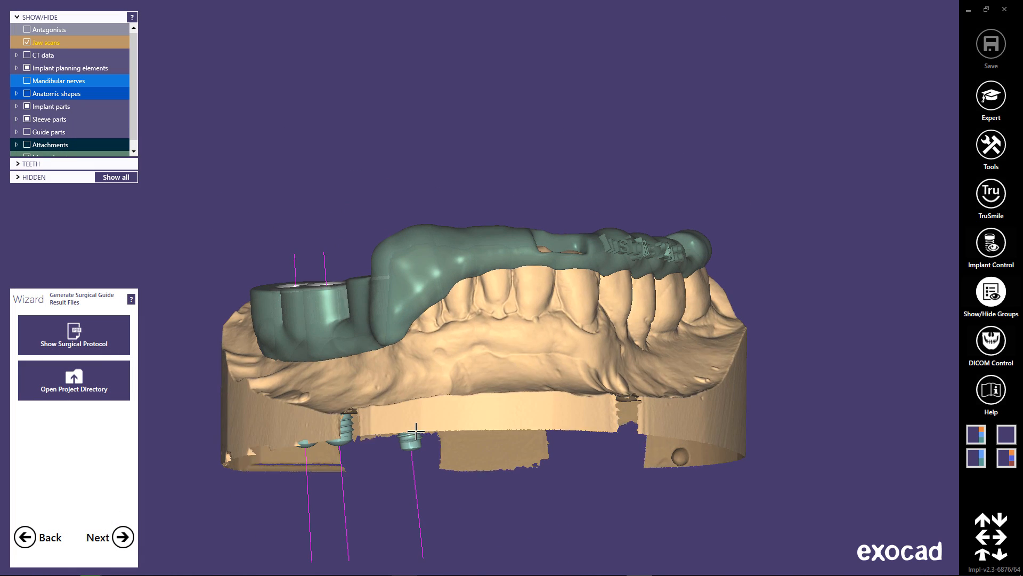
{"action": "left_click", "coordinate": [123, 537]}
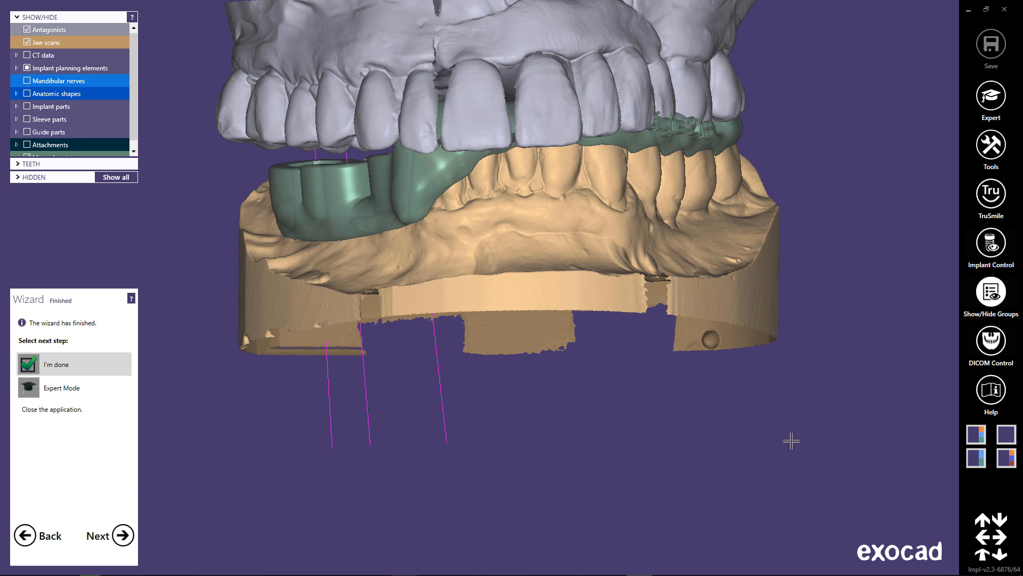